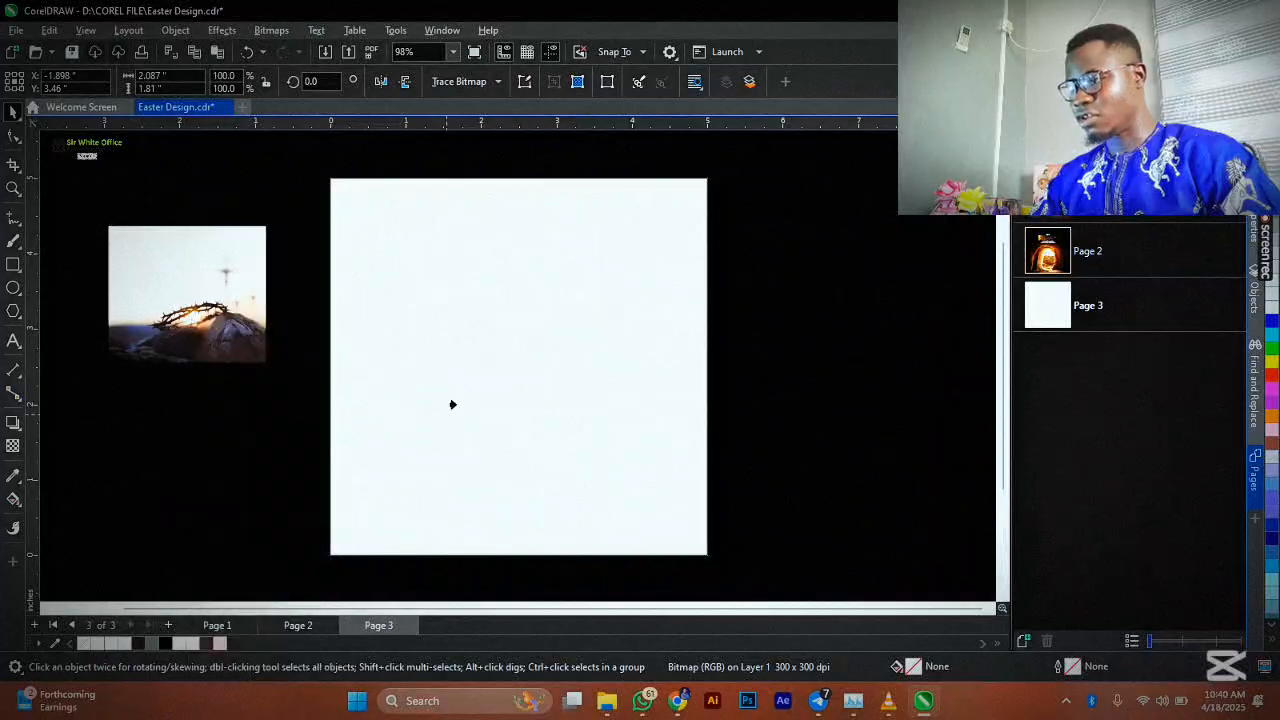
Place the crown-of-thorns photo inside the square page frame, enlarge it to about 264% and shift it down to the frame's lower edge
left_click(451, 403)
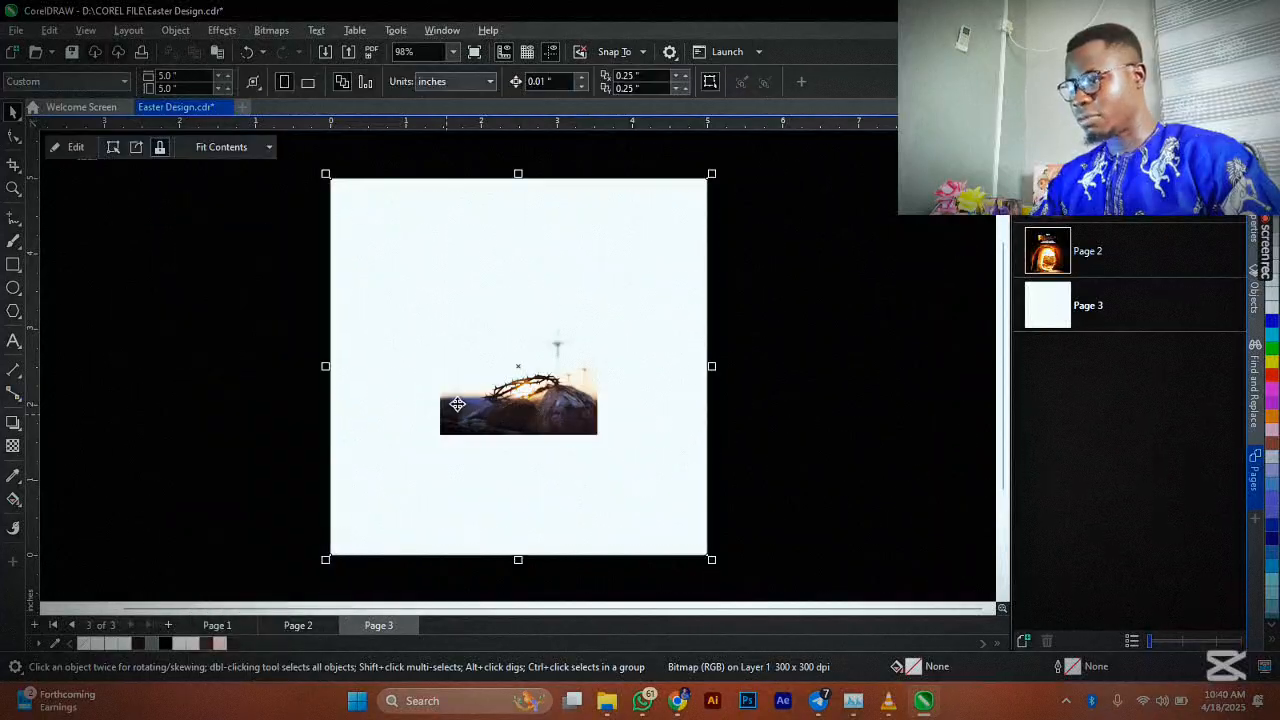
left_click(566, 427, "ctrl")
left_click_drag(601, 438, 738, 602)
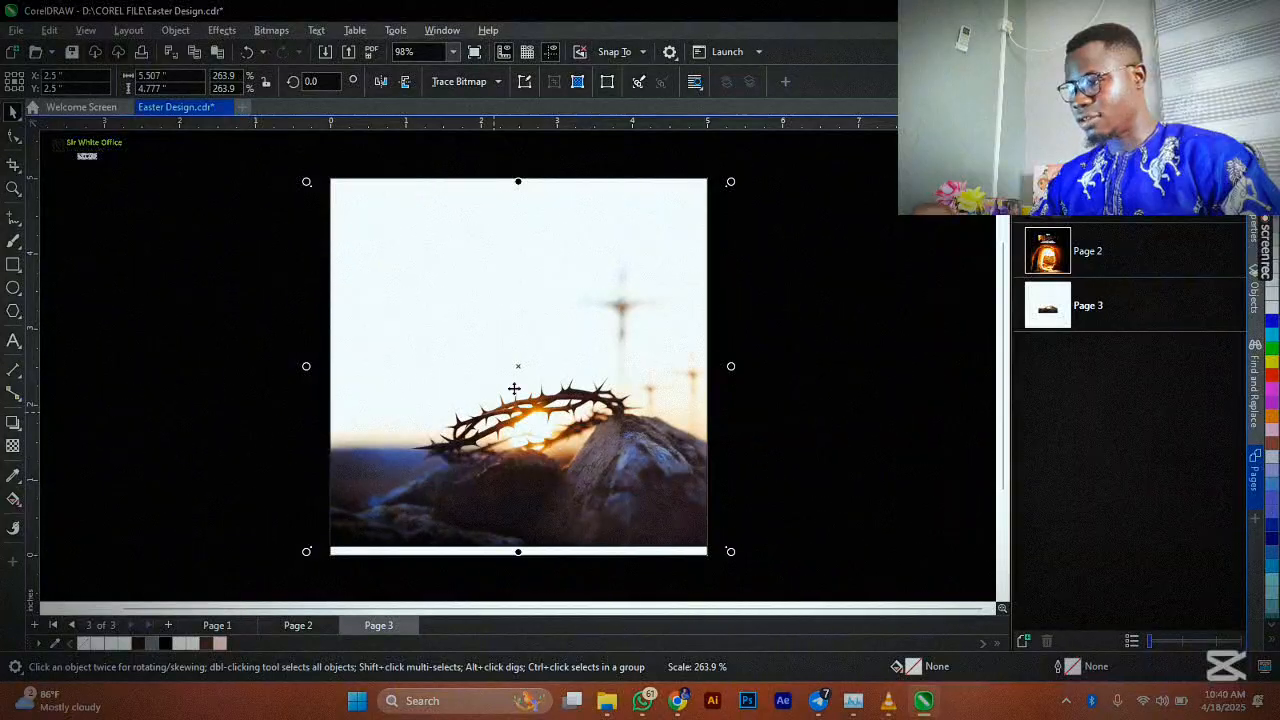
left_click_drag(518, 368, 521, 388)
left_click(607, 487)
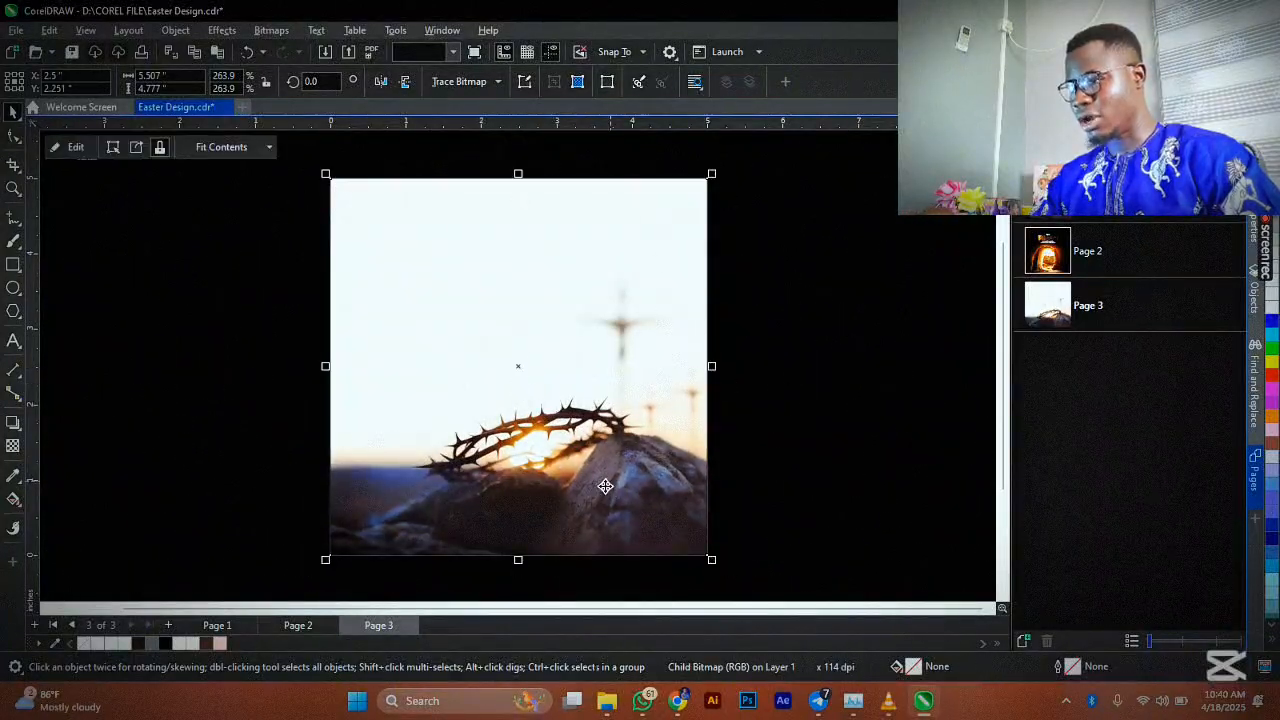
Open the frame's contents to check how far the photo covers the frame, and finish editing the contents
scroll(428, 467, "down", 1)
double_click(502, 508)
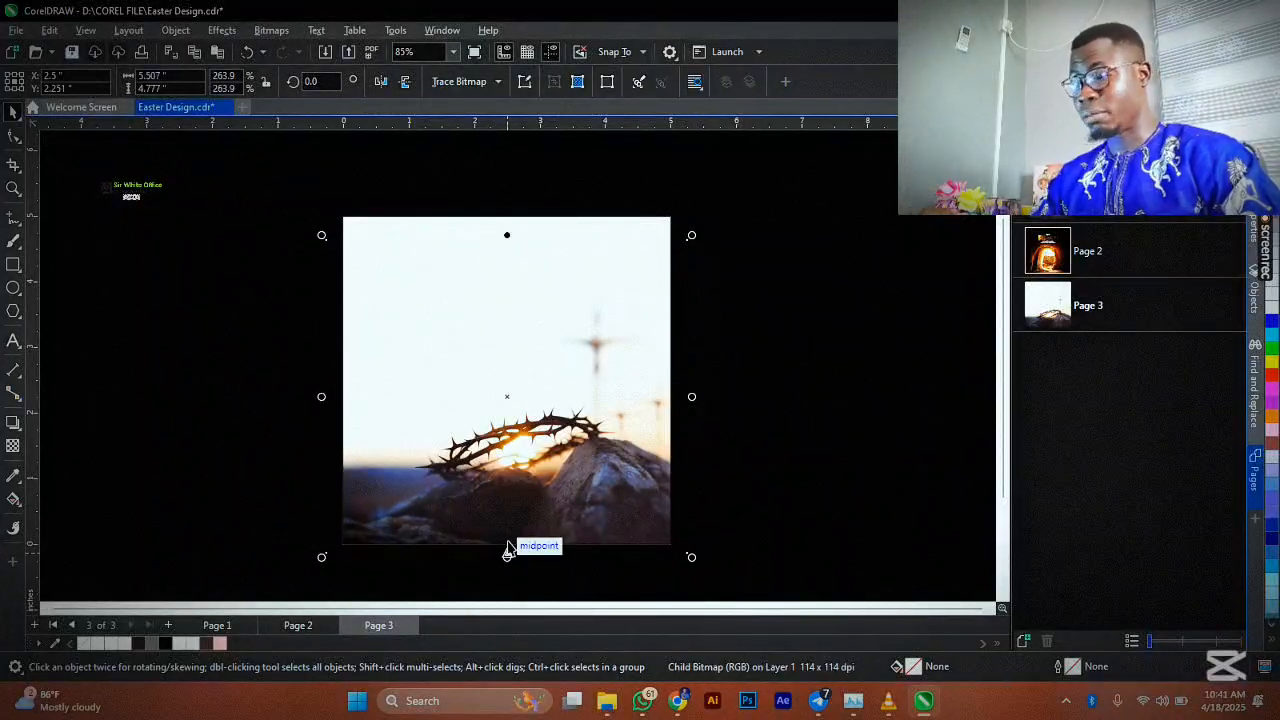
left_click(713, 441)
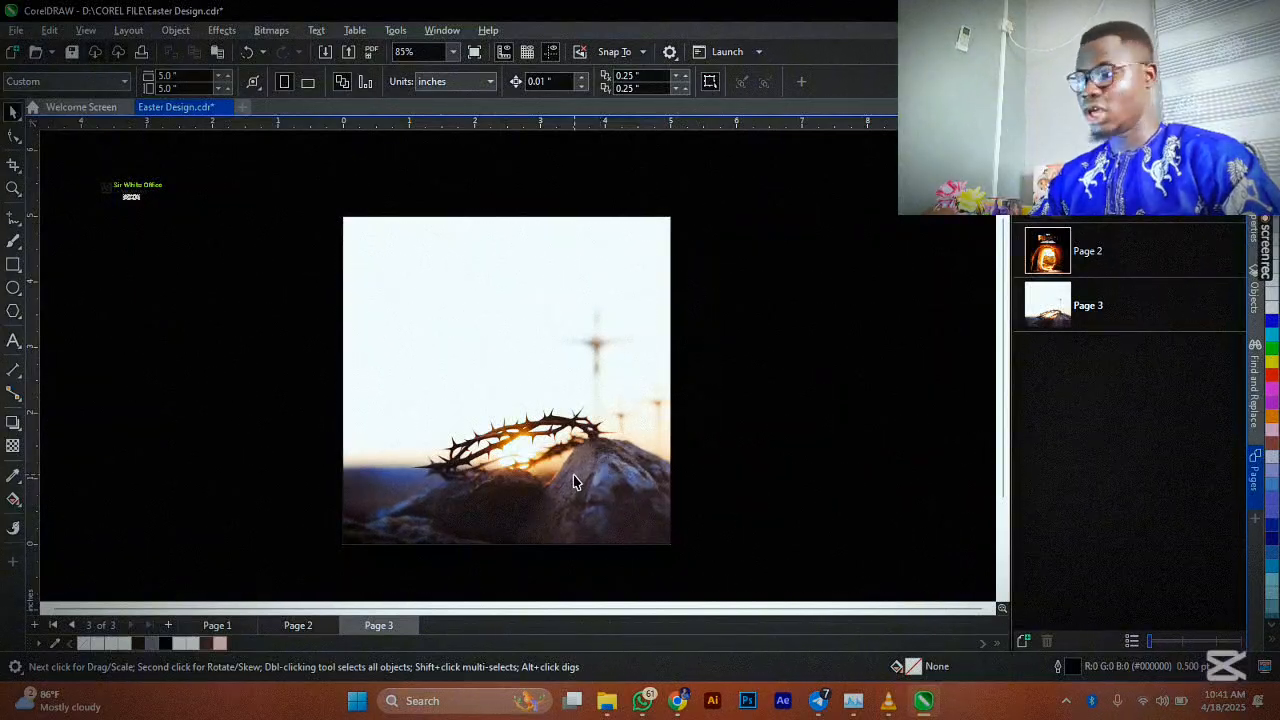
left_click(554, 403)
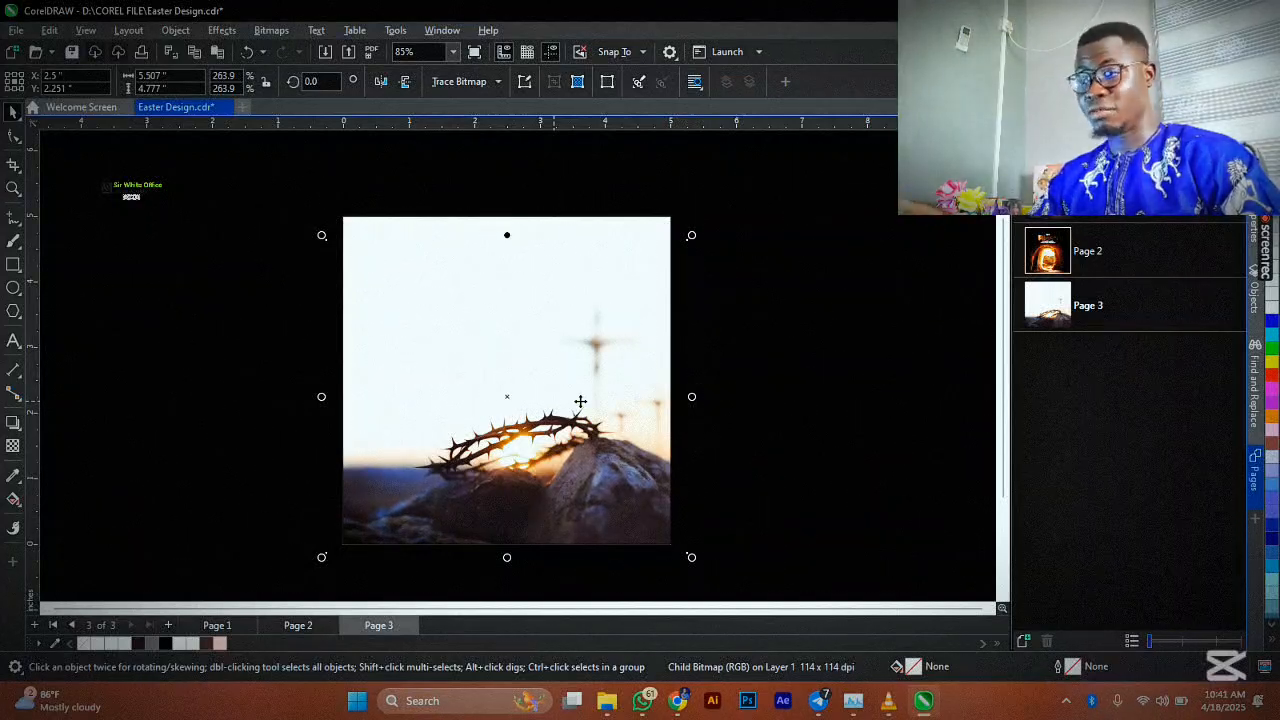
double_click(494, 254)
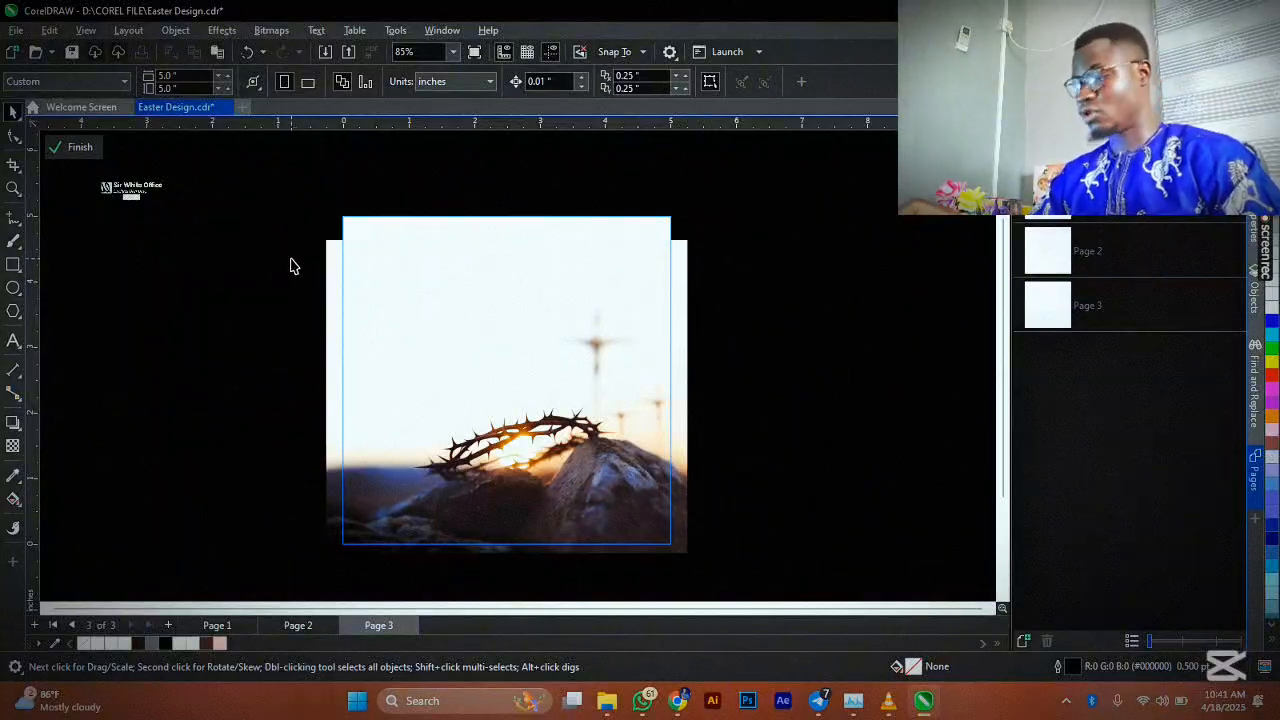
left_click(80, 150)
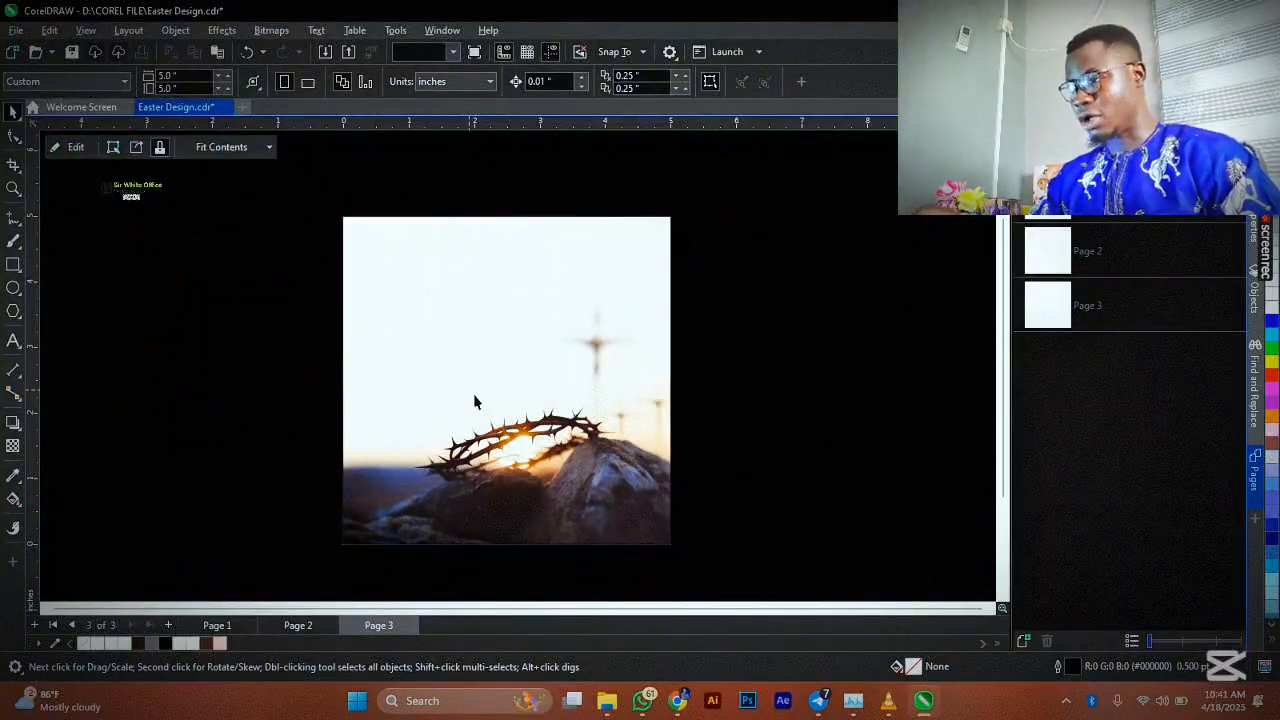
Mirror a copy of the photo upward inside the frame and lower it to about Y 6.557" so it overlaps the photo's sky
left_click(474, 400)
left_click_drag(508, 557, 519, 157)
scroll(521, 270, "up", 2)
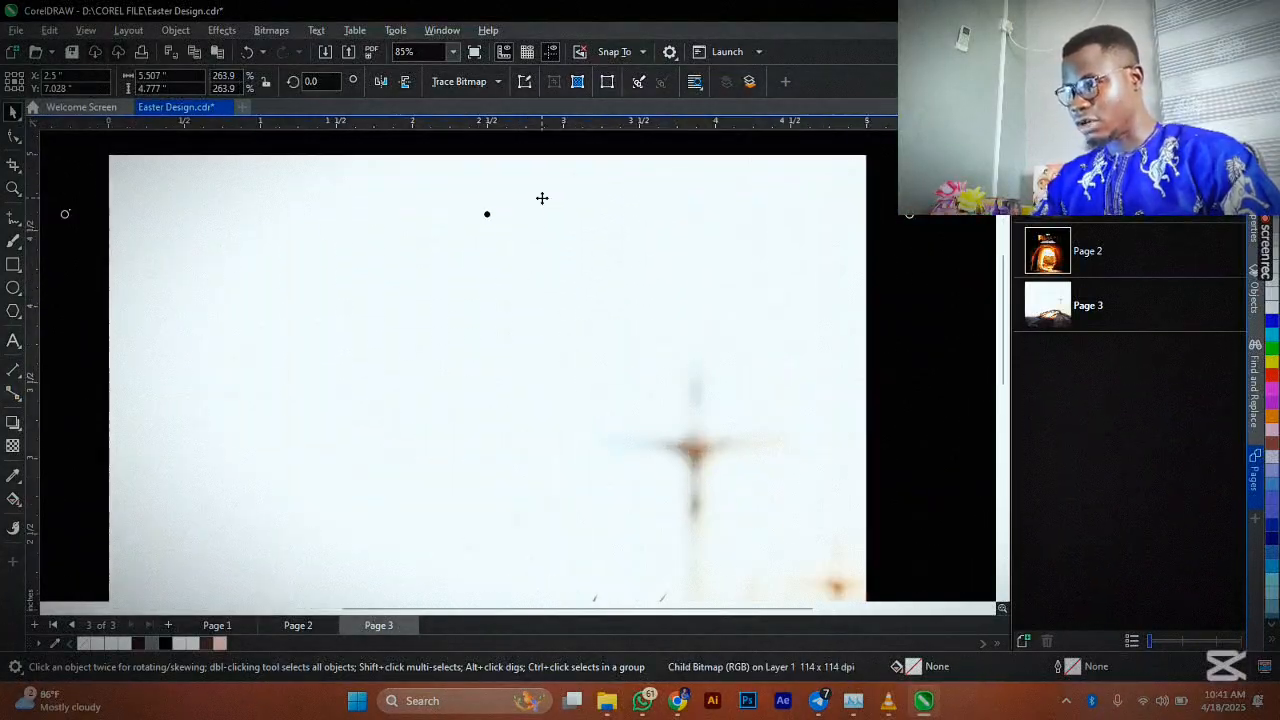
scroll(391, 314, "down", 3)
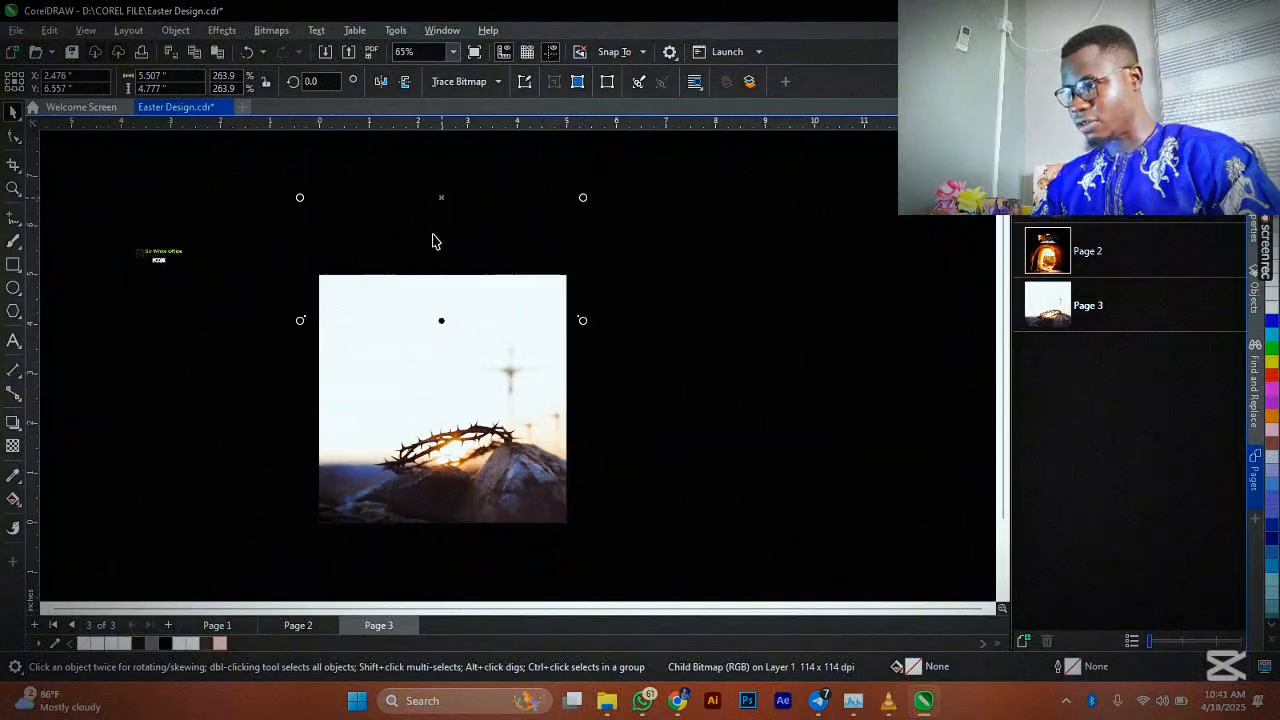
scroll(430, 300, "up", 2)
scroll(618, 287, "down", 2)
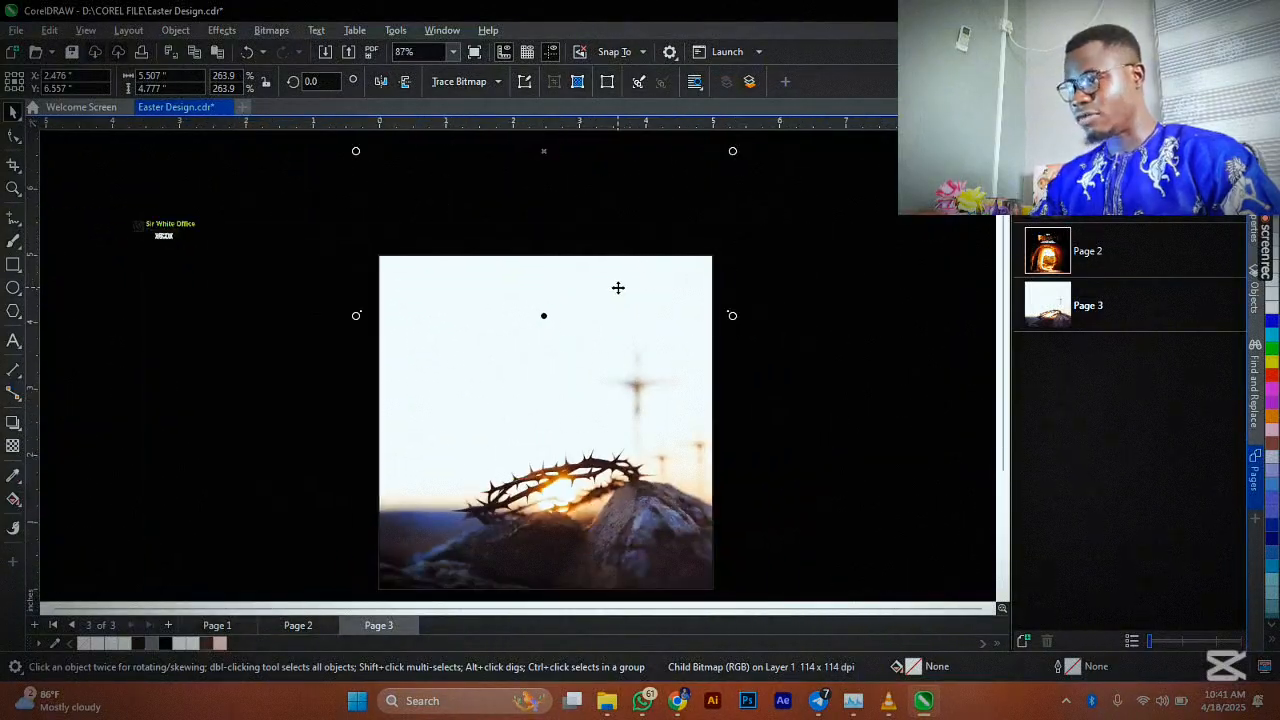
left_click(779, 322)
scroll(491, 277, "down", 1)
scroll(491, 277, "up", 2)
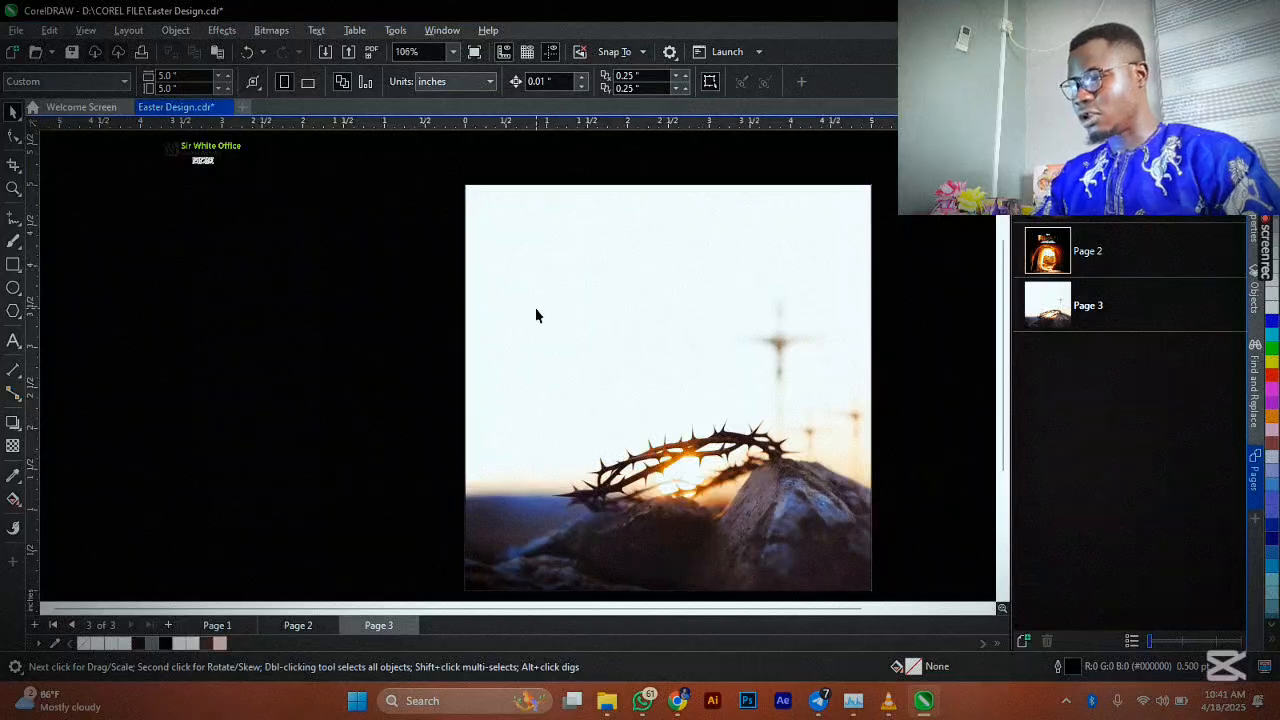
scroll(800, 500, "right", 4)
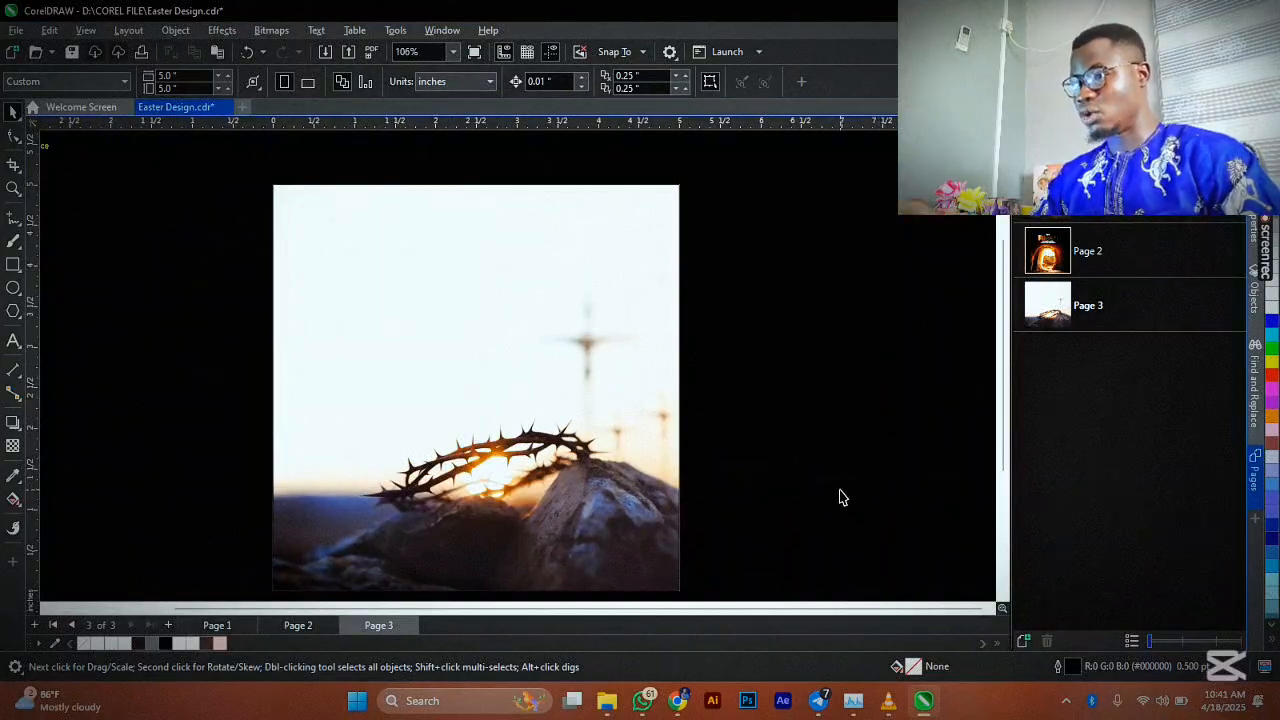
Add the two-line text "Good Friday" on the sky area of the photo
left_click(13, 340)
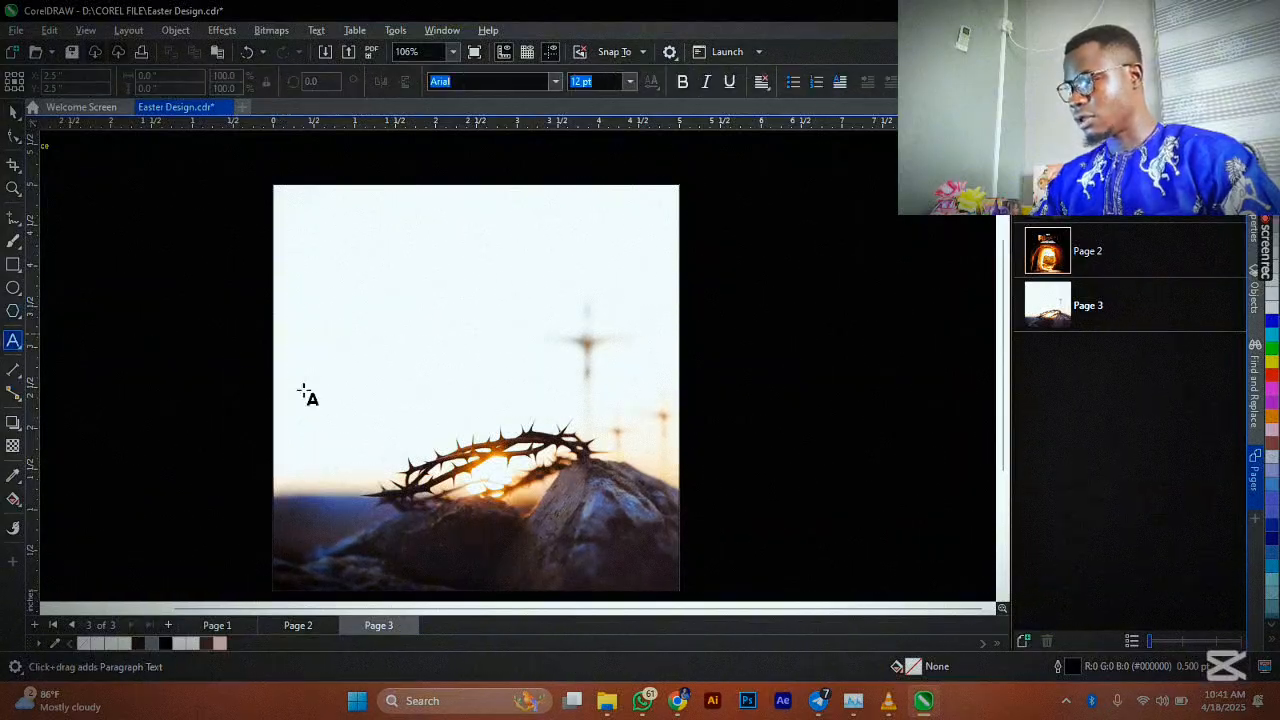
left_click(375, 344)
key("ctrl+v")
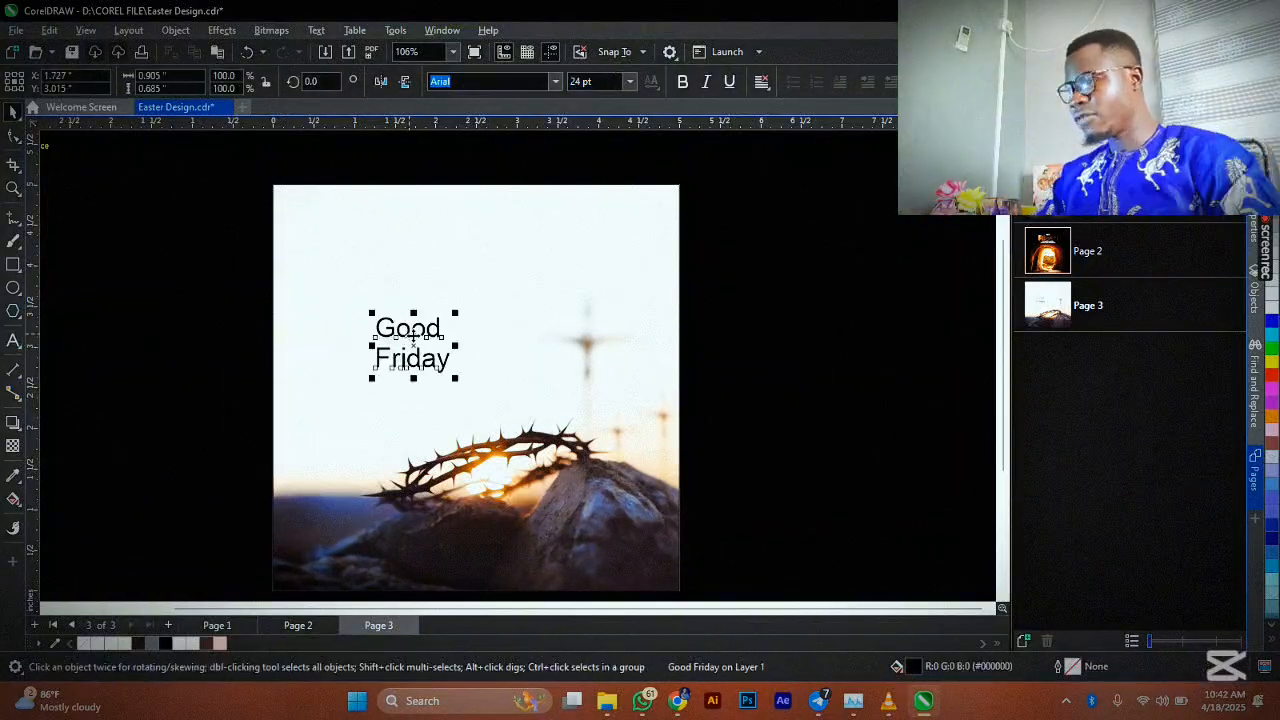
Set the font of the "Good Friday" text on the photo to Bricolage Grotesque SemiBold
left_click(557, 82)
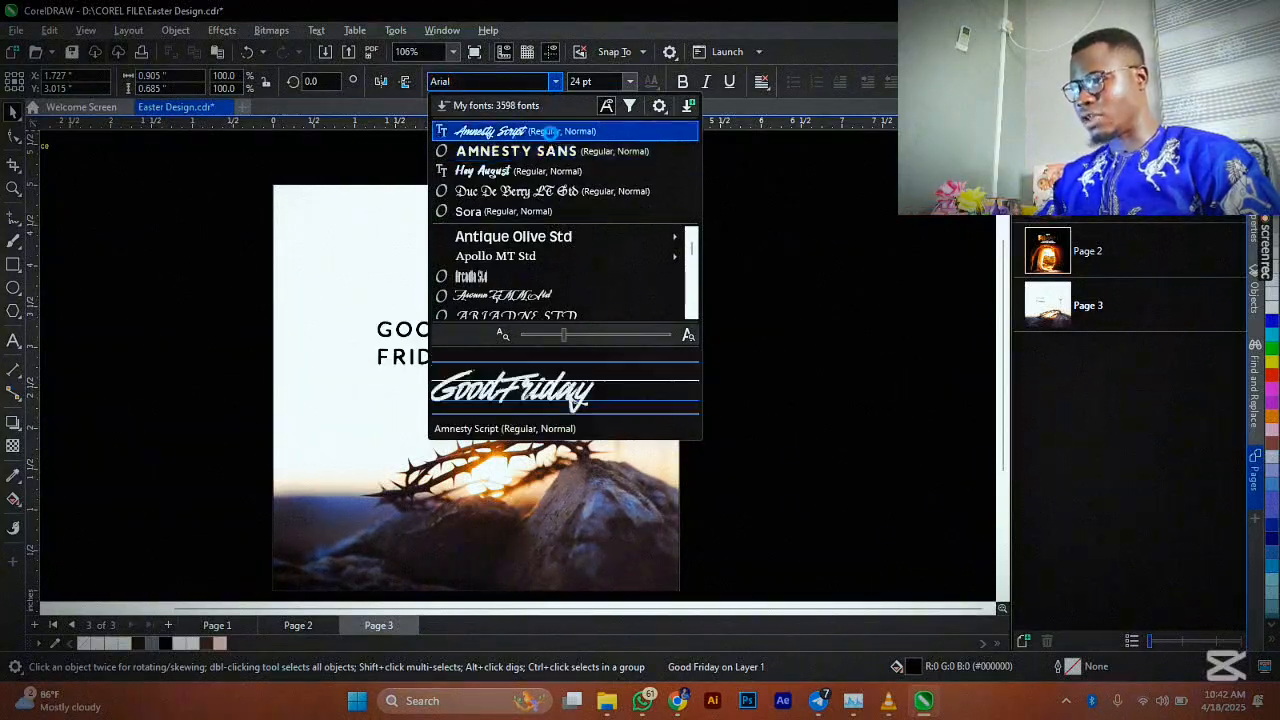
left_click(526, 130)
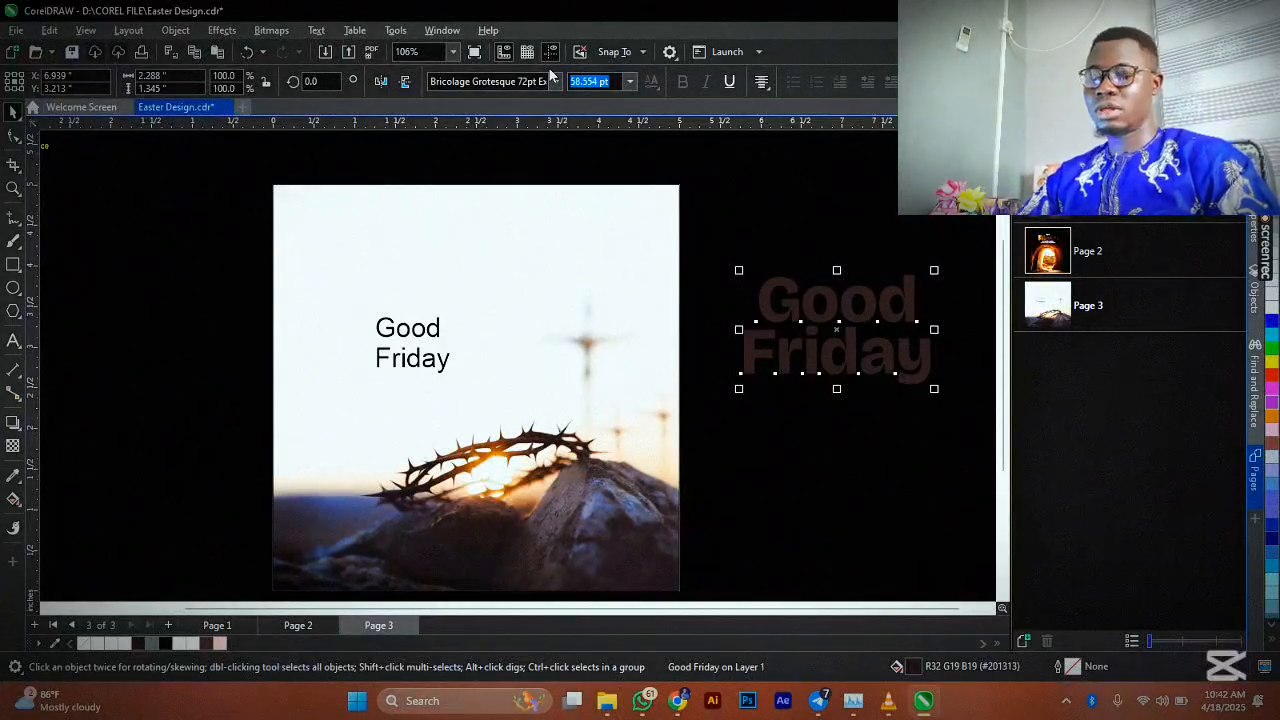
left_click(436, 325)
left_click(557, 83)
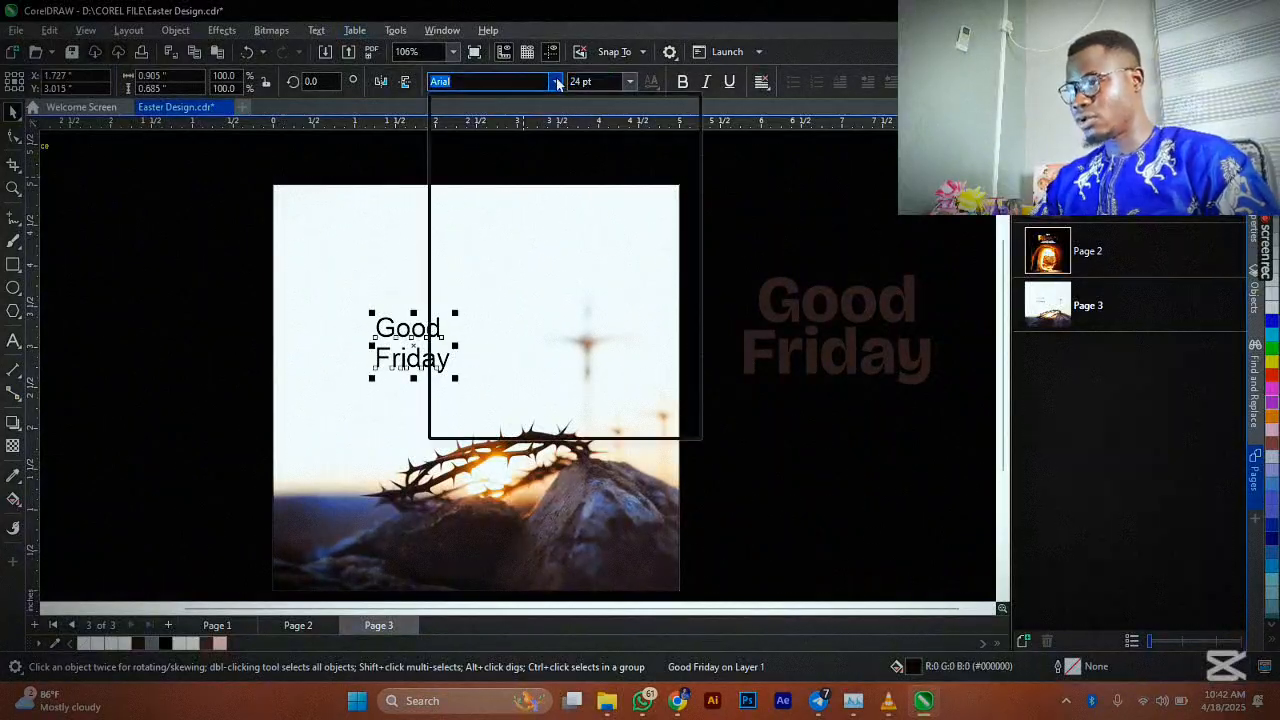
type("bri")
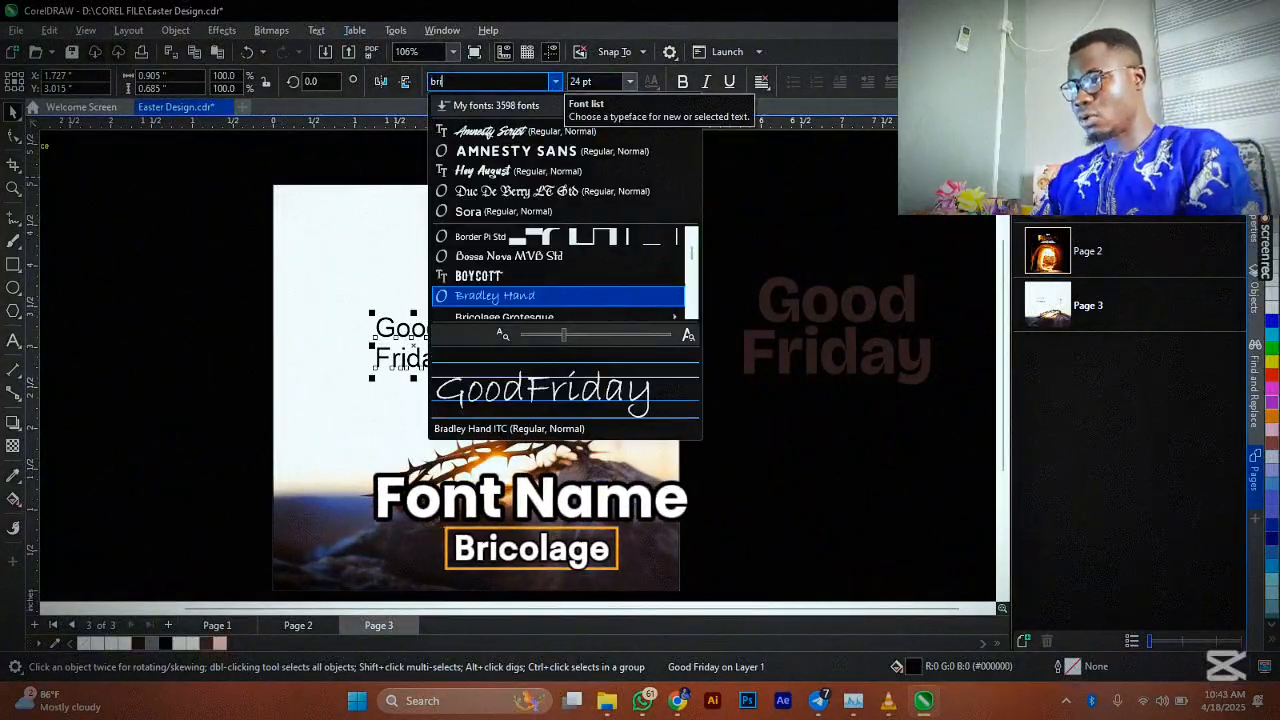
type("co")
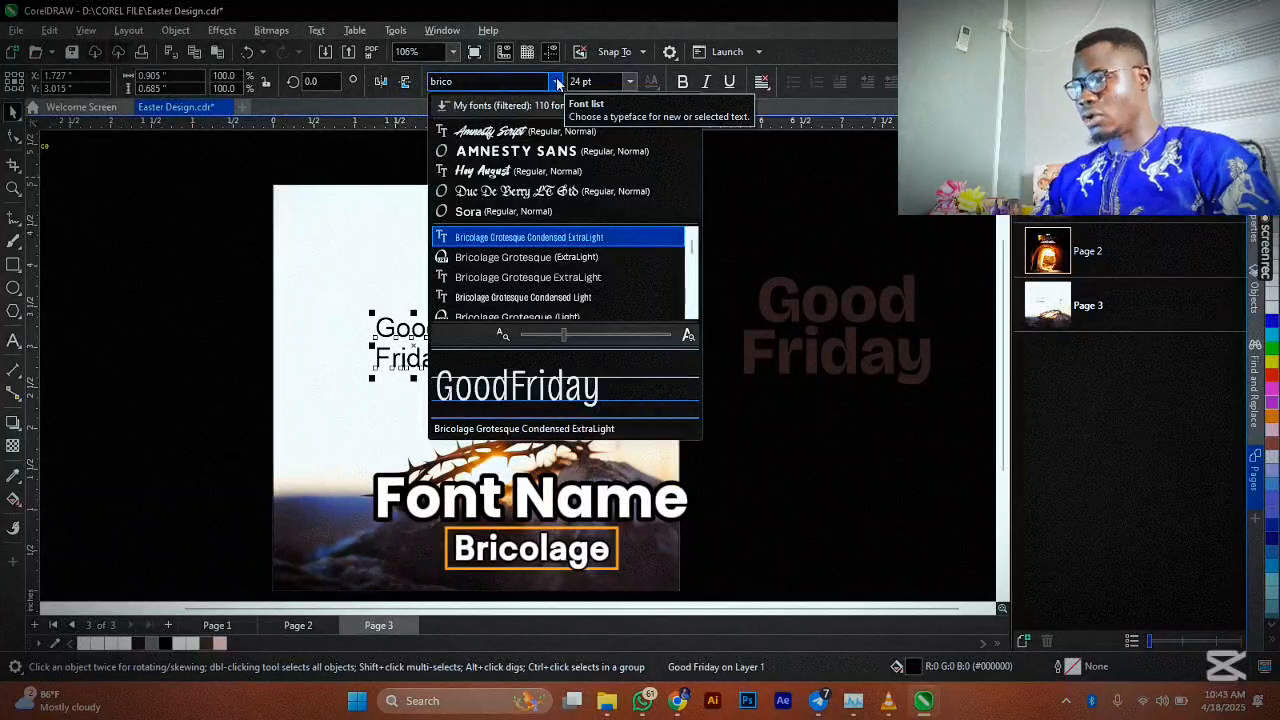
scroll(599, 294, "down", 4)
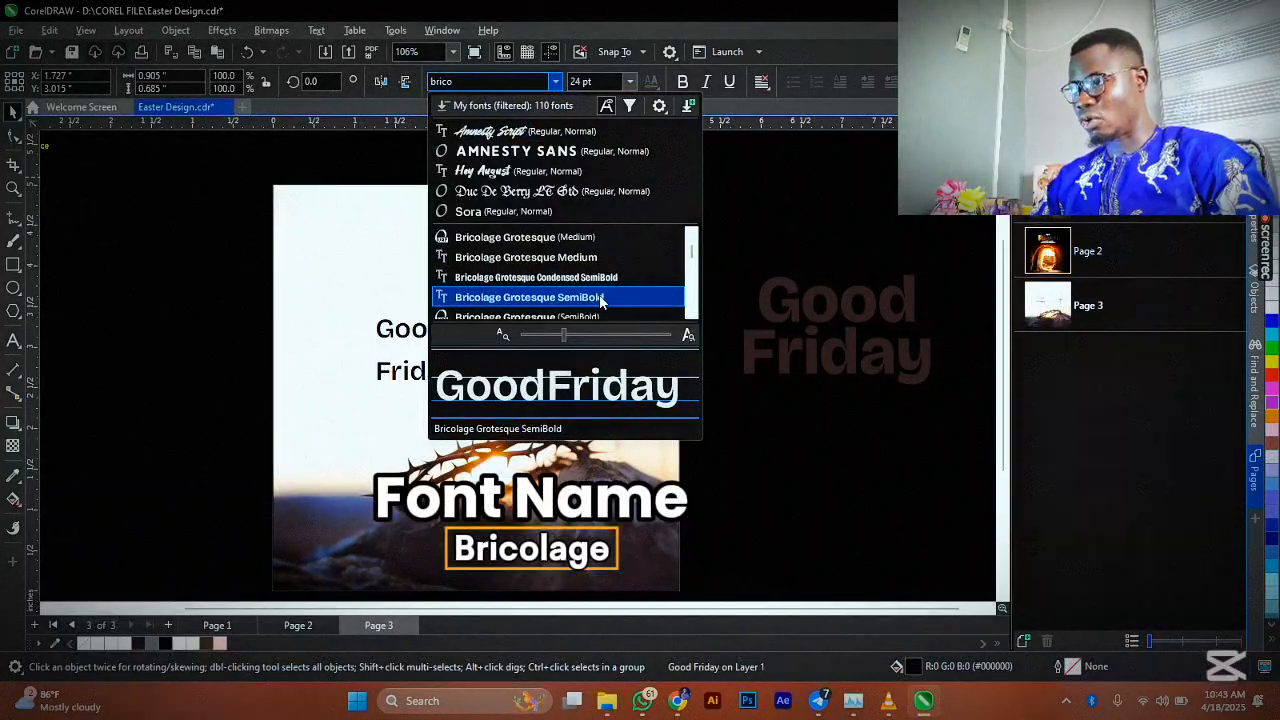
left_click(574, 210)
Change the "Good Friday" text to Bricolage Grotesque 72pt ExtraBold and browse the other bold weights of that family
left_click(555, 81)
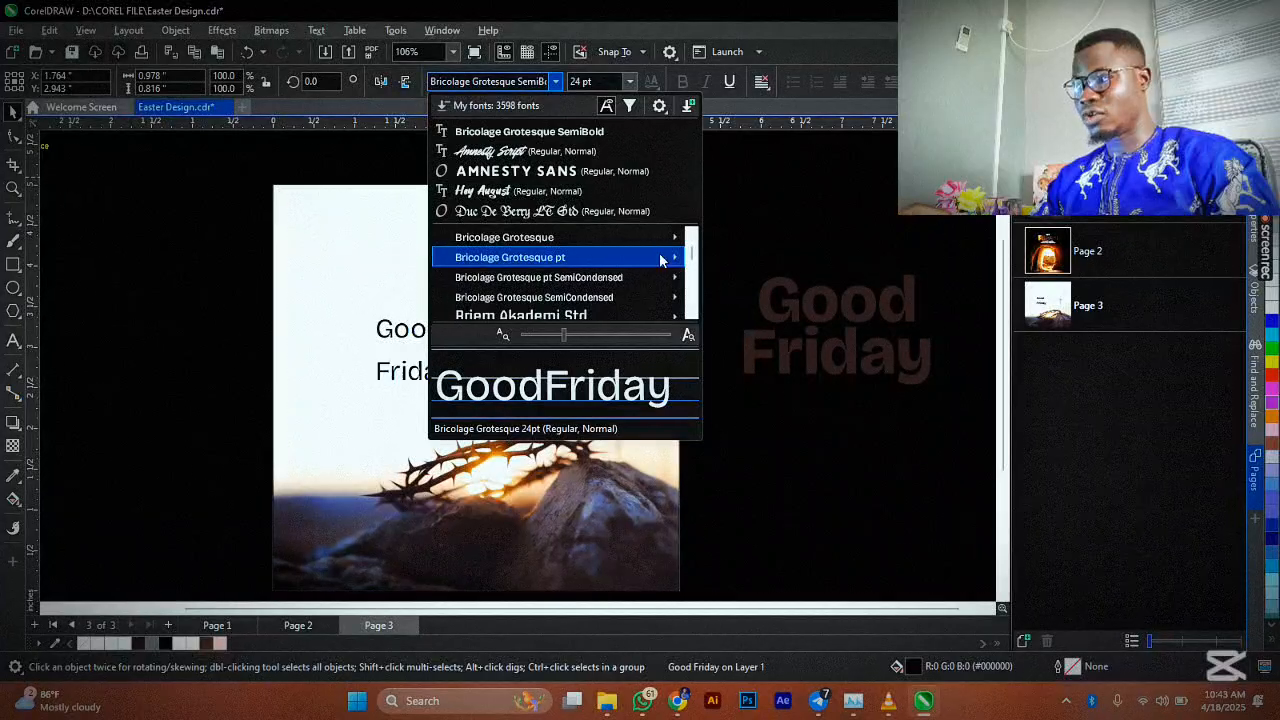
mouse_move(660, 260)
scroll(813, 563, "down", 7)
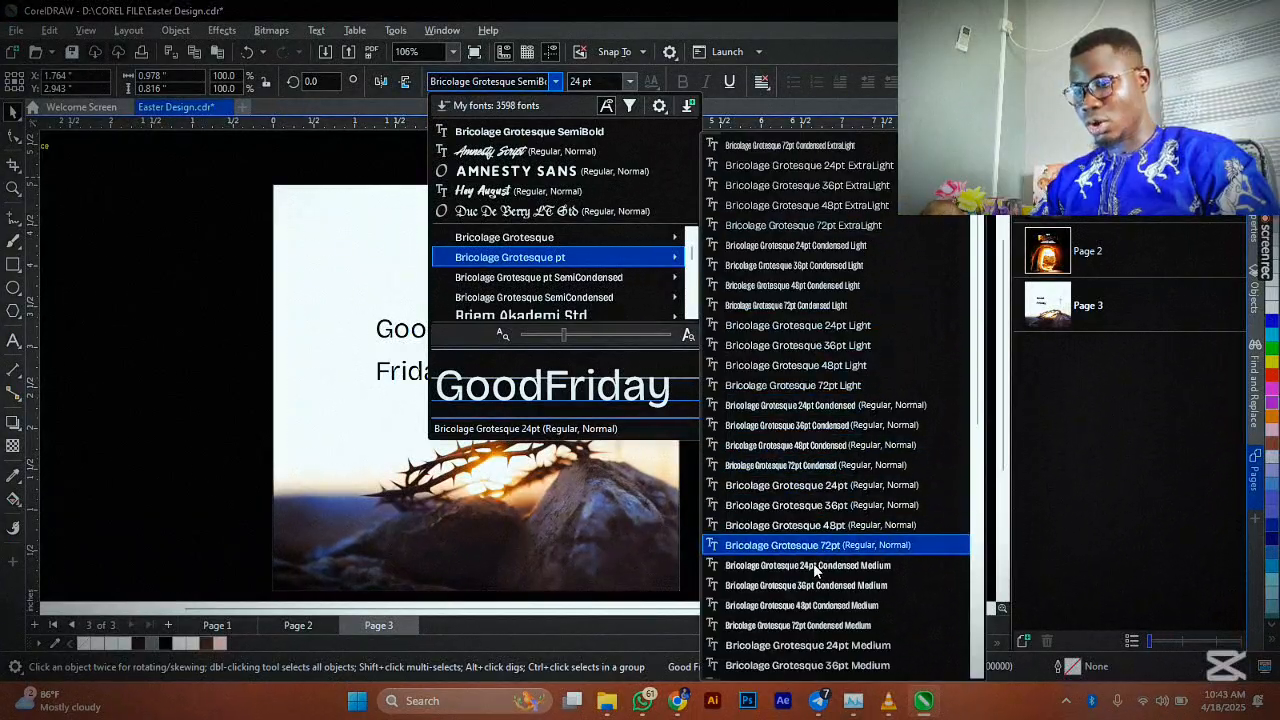
scroll(813, 563, "down", 3)
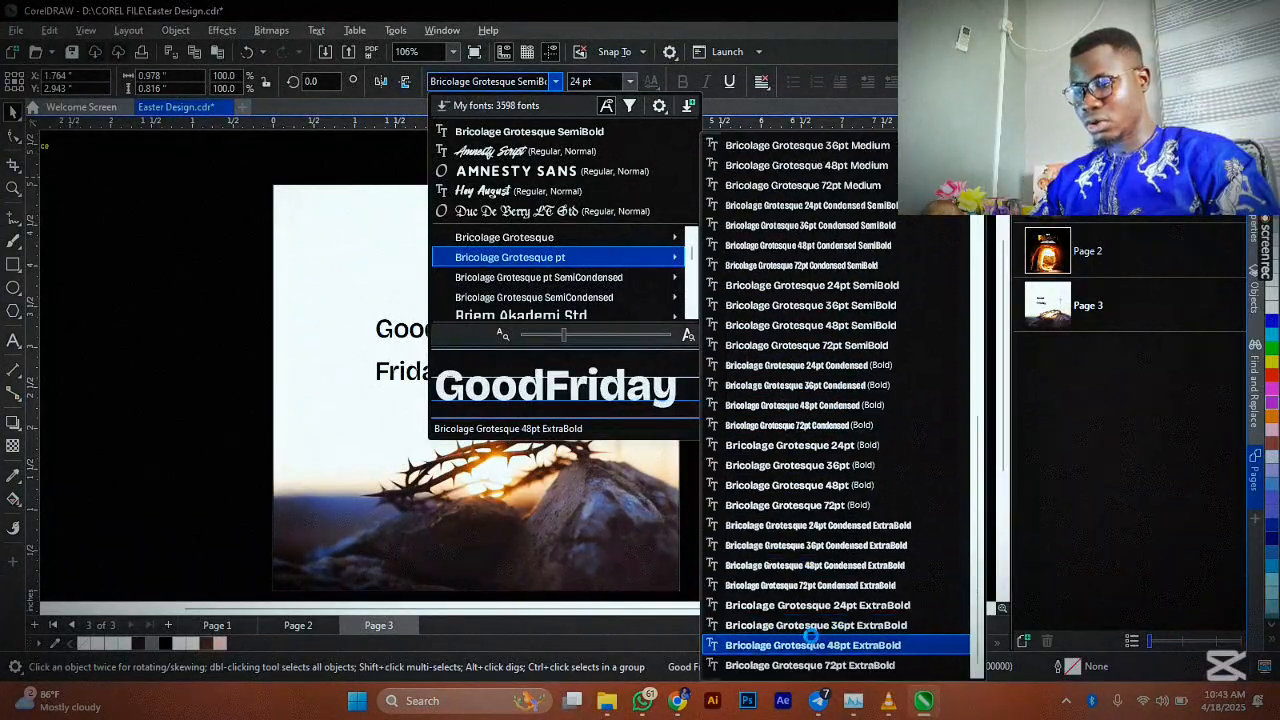
left_click(812, 666)
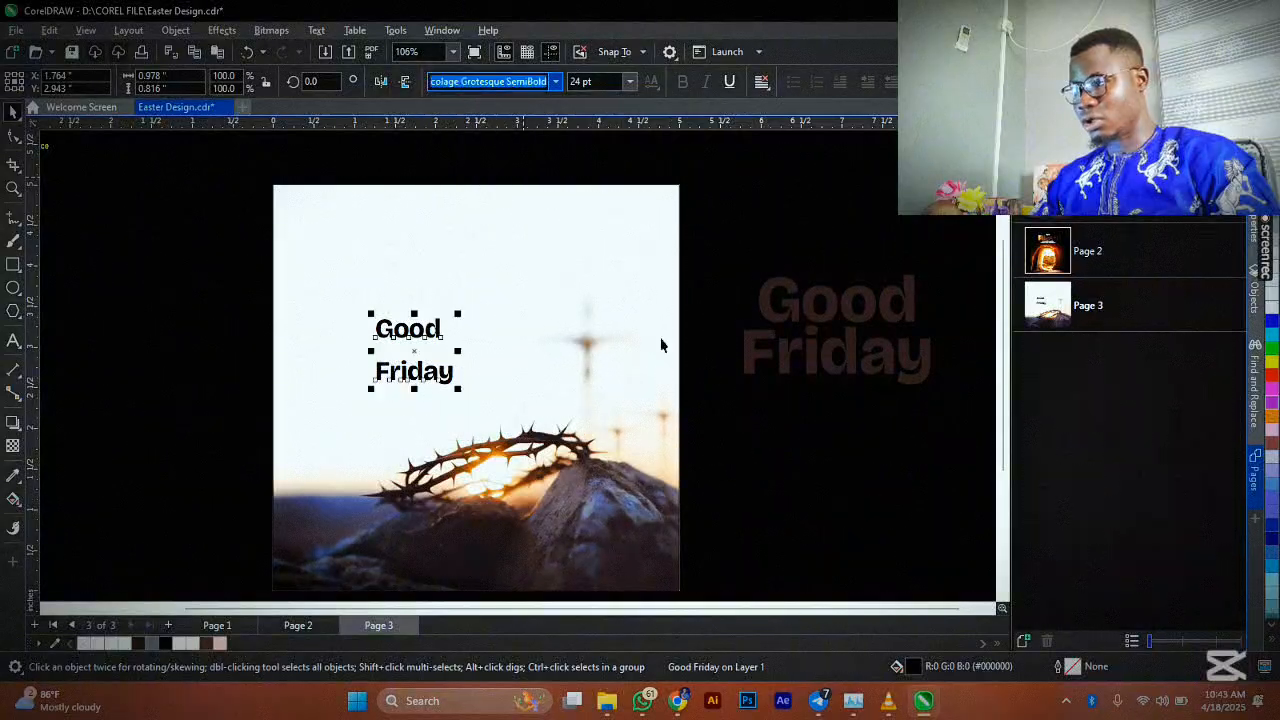
left_click(556, 82)
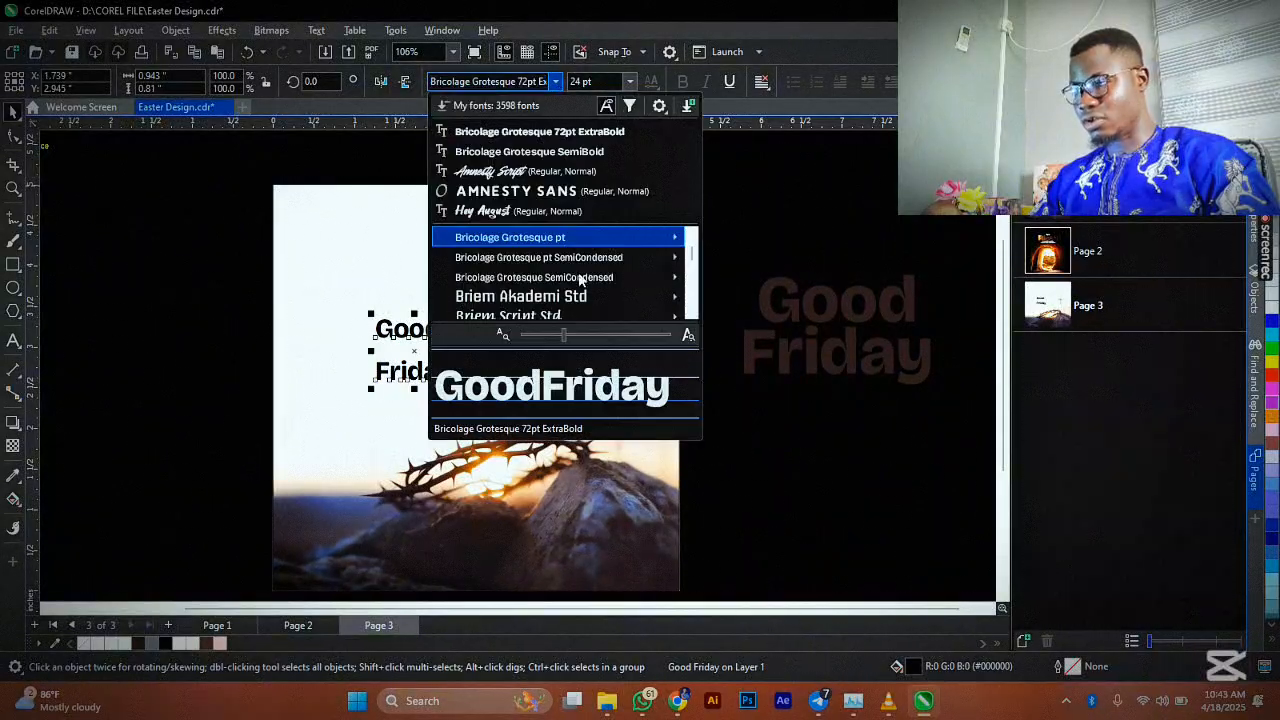
mouse_move(603, 238)
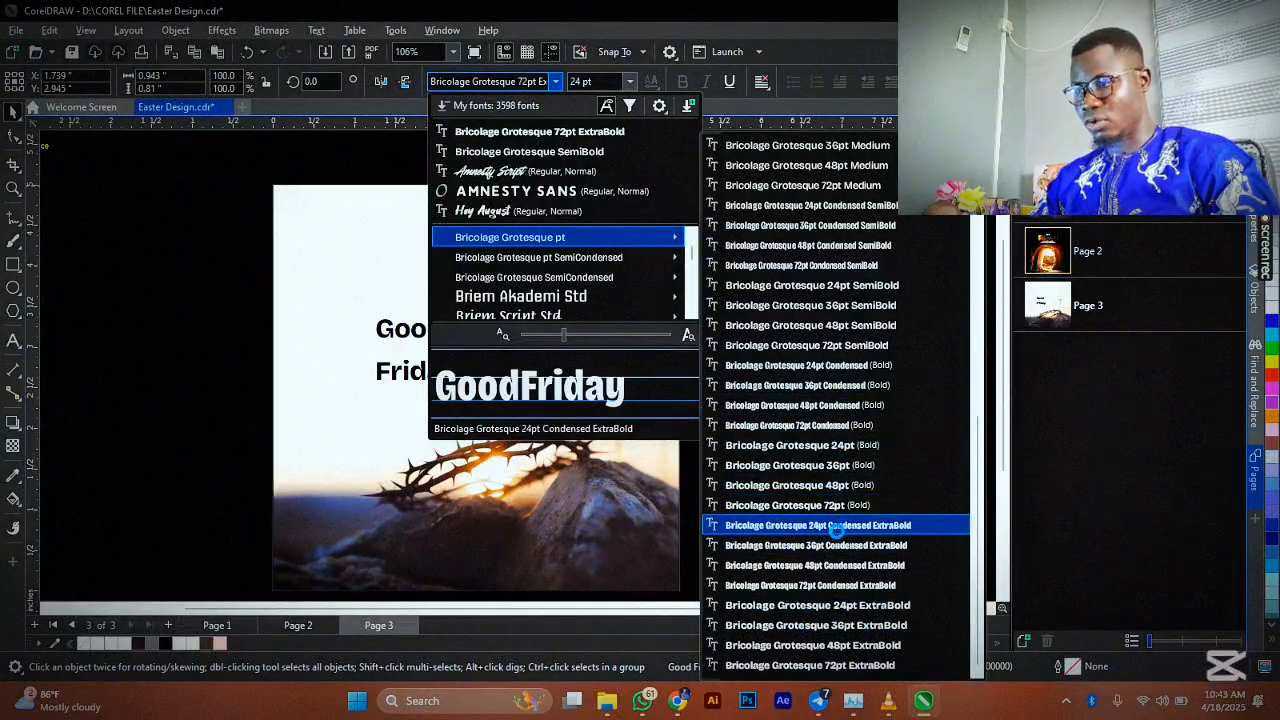
left_click(851, 466)
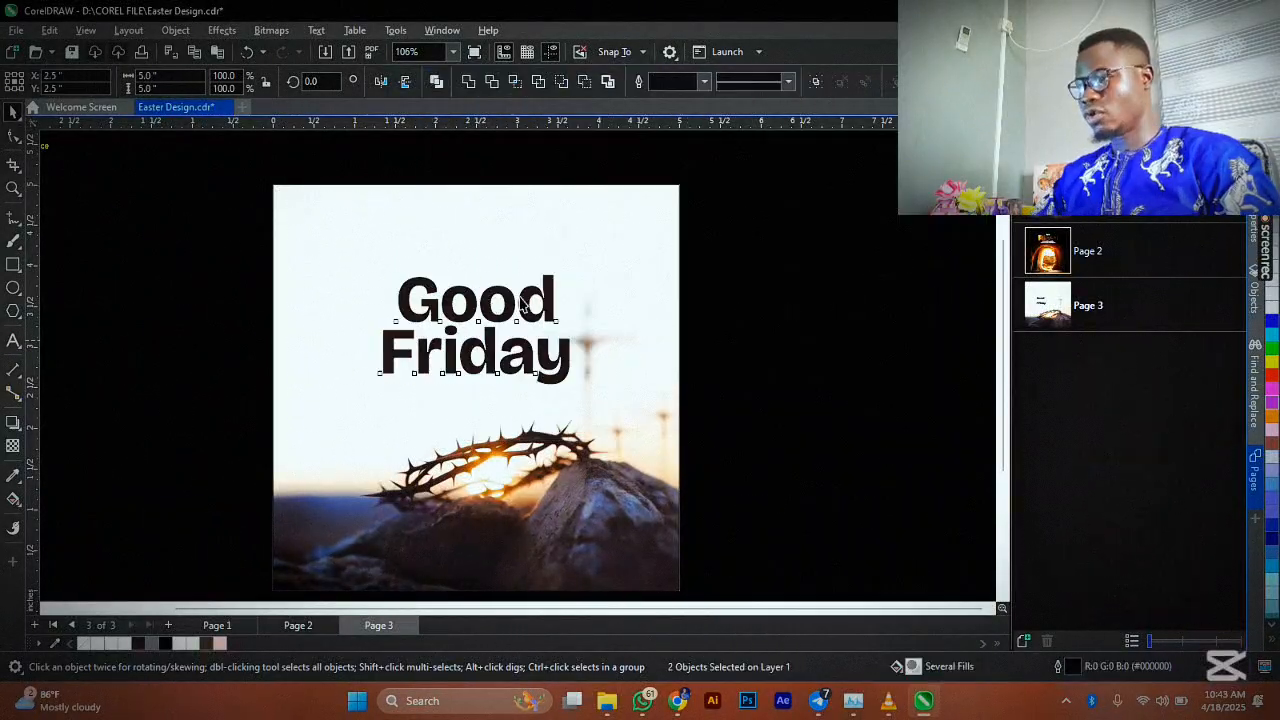
Move the large "Good Friday" heading up and scale it to about 35 pt, about 1.37" wide, keeping it horizontally centred
left_click(510, 308)
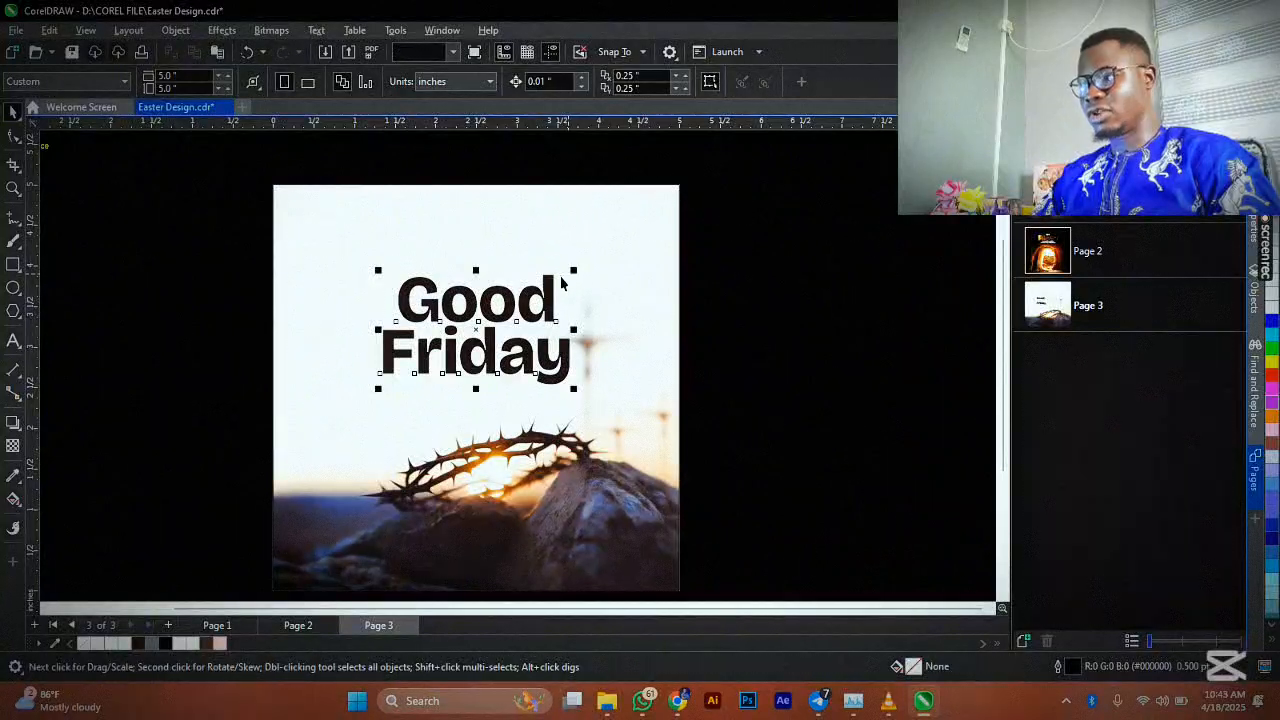
mouse_move(484, 326)
left_mouse_down()
mouse_move(490, 367)
mouse_move(490, 282)
mouse_move(490, 313)
left_mouse_up()
left_click_drag(571, 246, 542, 250)
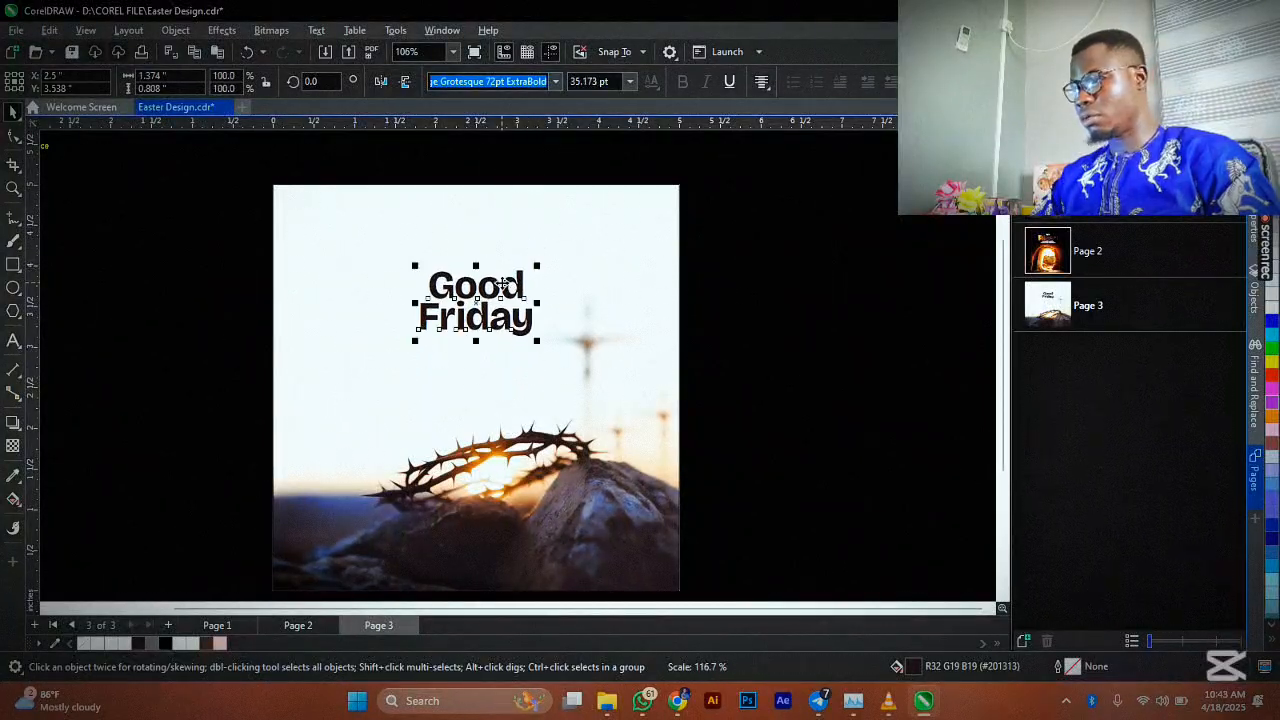
left_click(503, 285)
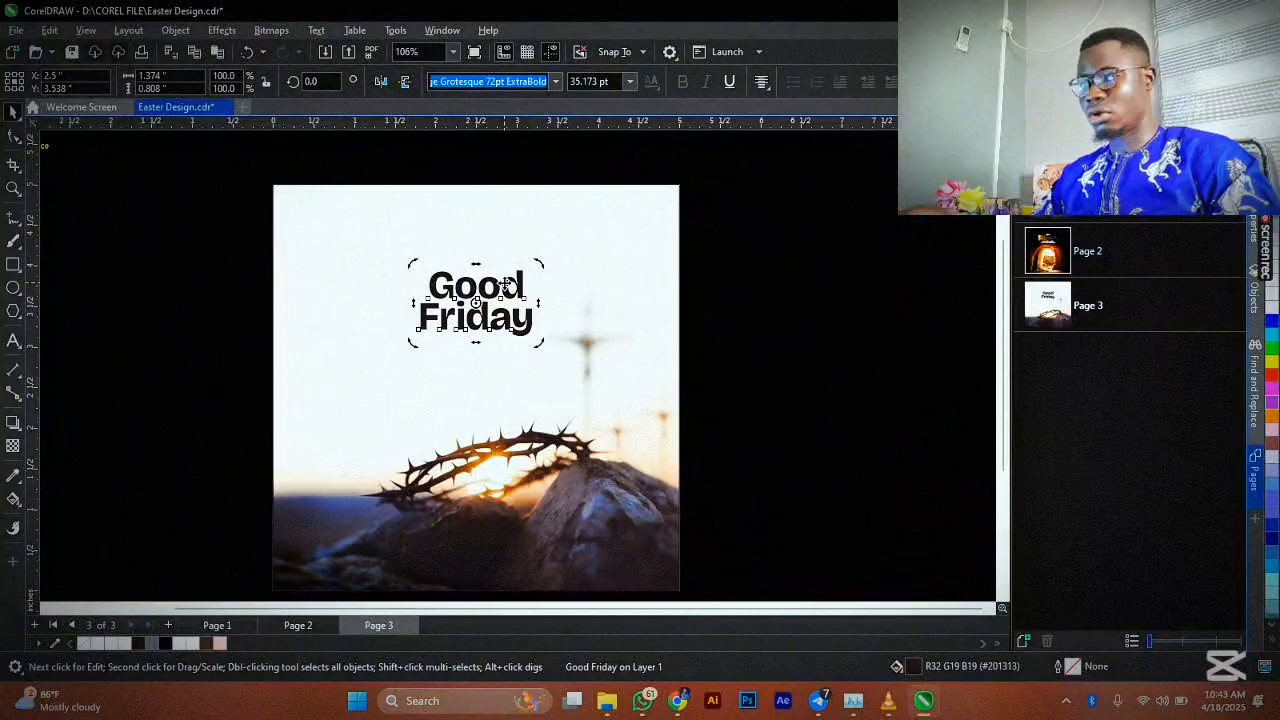
right_click(505, 285)
key("Escape")
key("Escape")
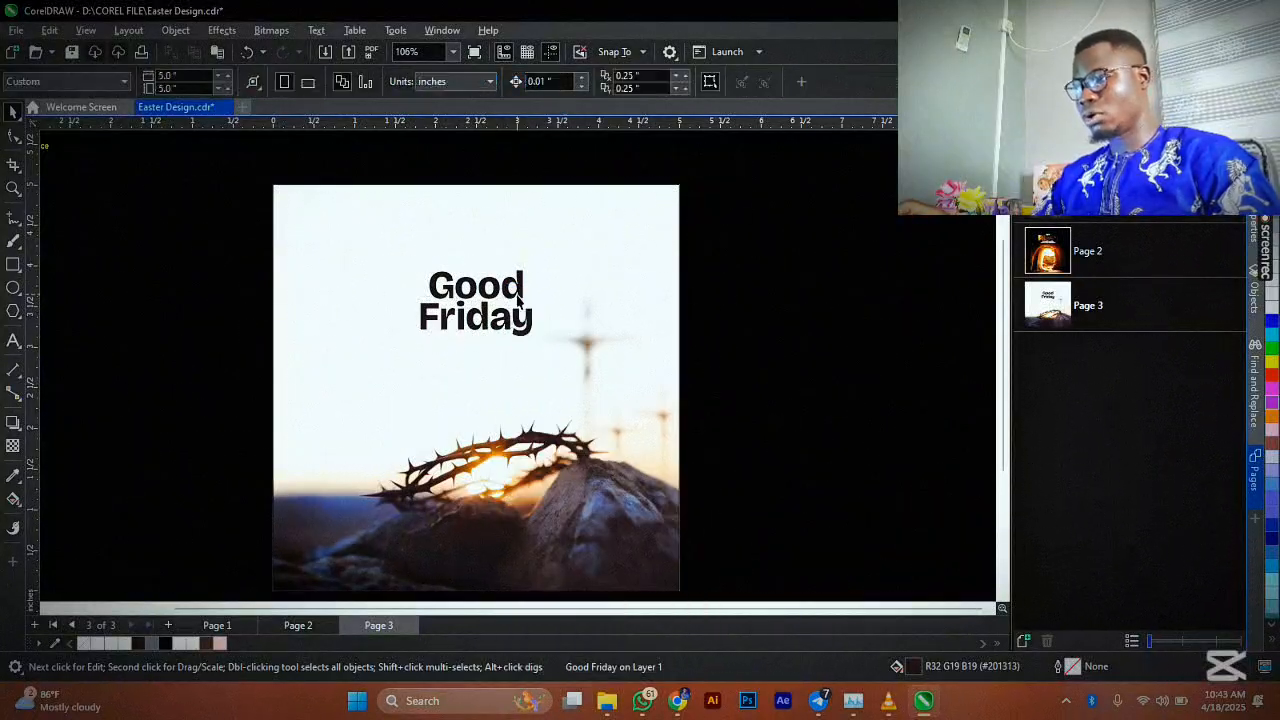
Duplicate the "Good Friday" heading directly above itself as the word "Happy", scaled down to about 12.7 pt
left_click(480, 300)
left_click_drag(480, 300, 481, 258)
key("ctrl+a")
type("Hapop")
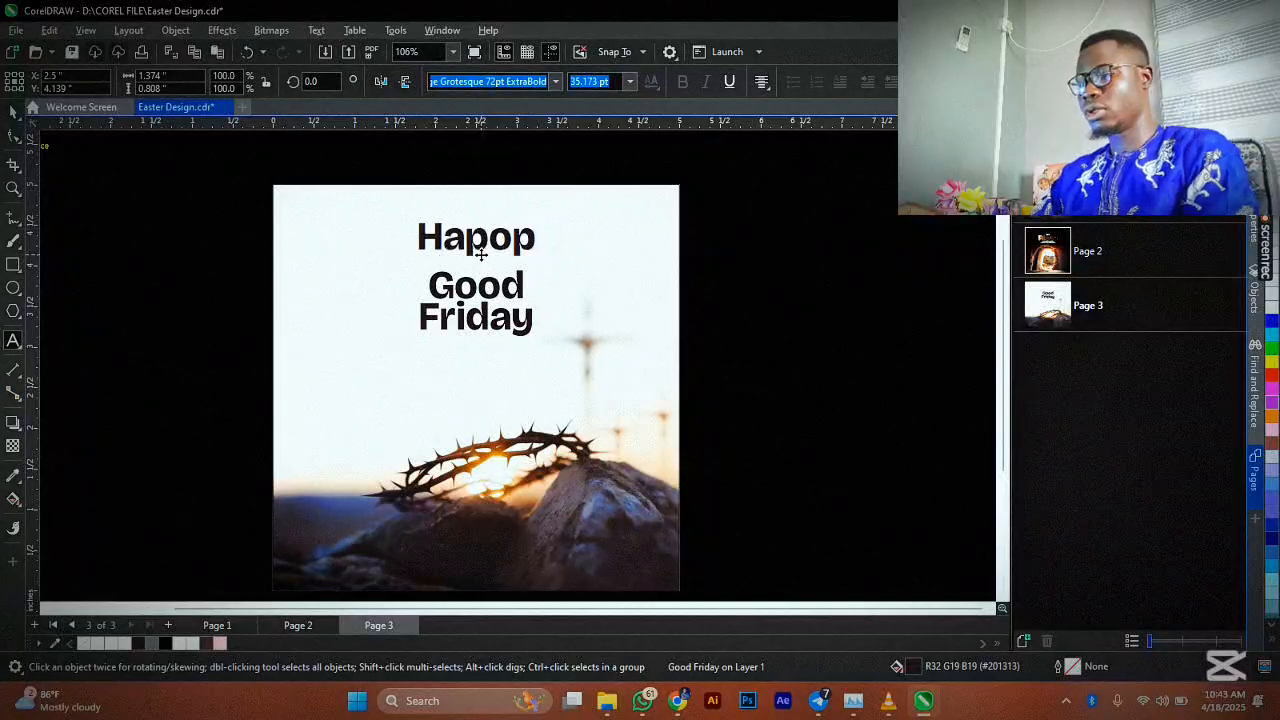
key("BackSpace")
key("BackSpace")
type("py")
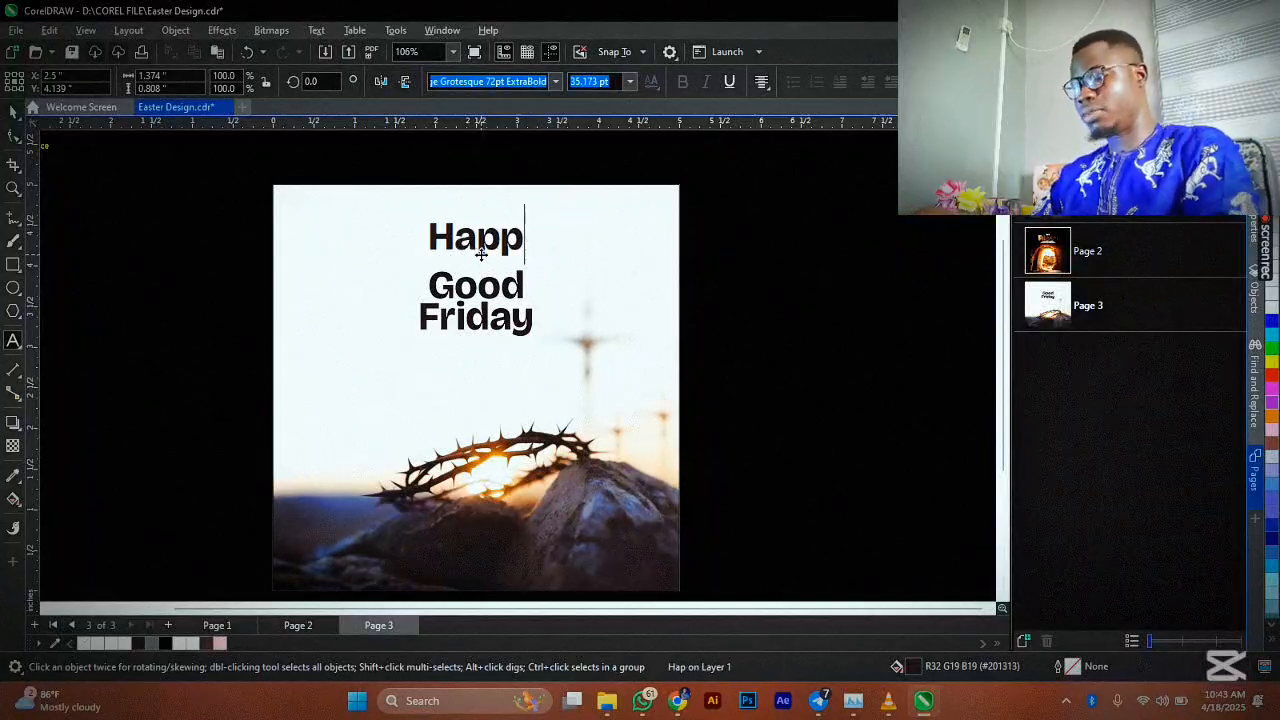
key("ctrl+space")
left_click_drag(540, 217, 508, 181)
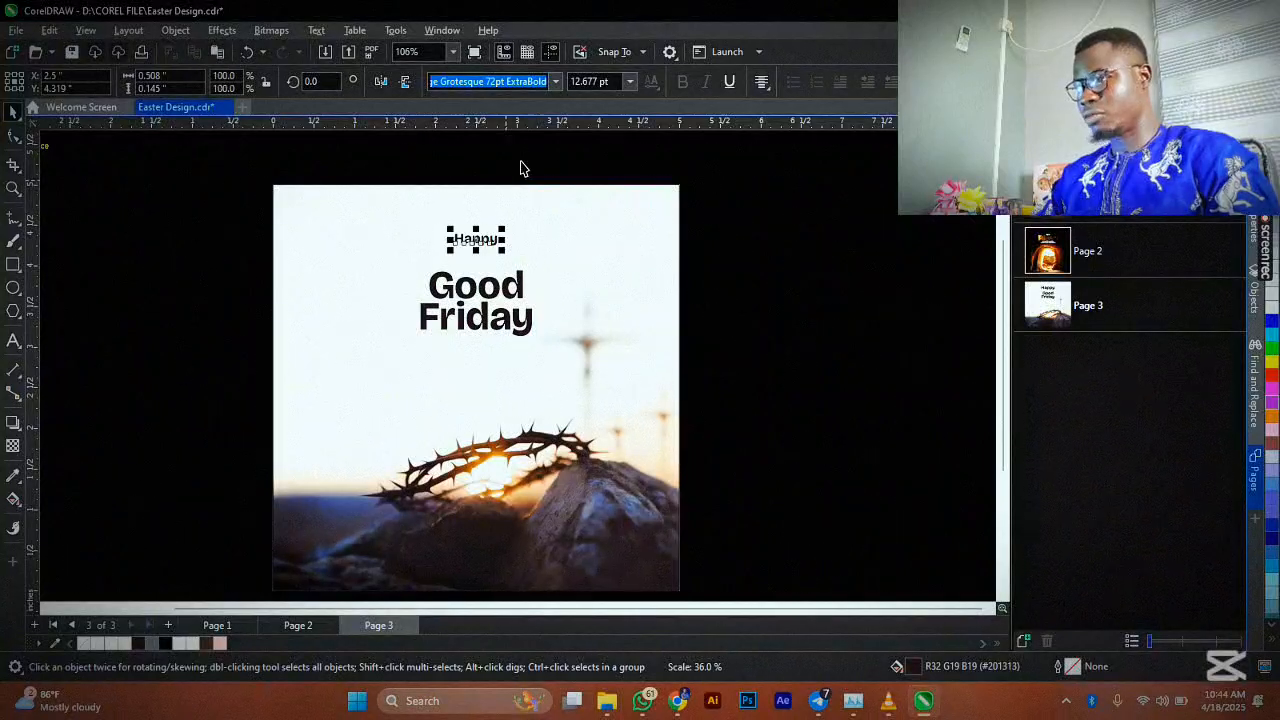
Set the font of the "Happy" text to Bricolage Grotesque 36pt Condensed Medium
left_click(554, 82)
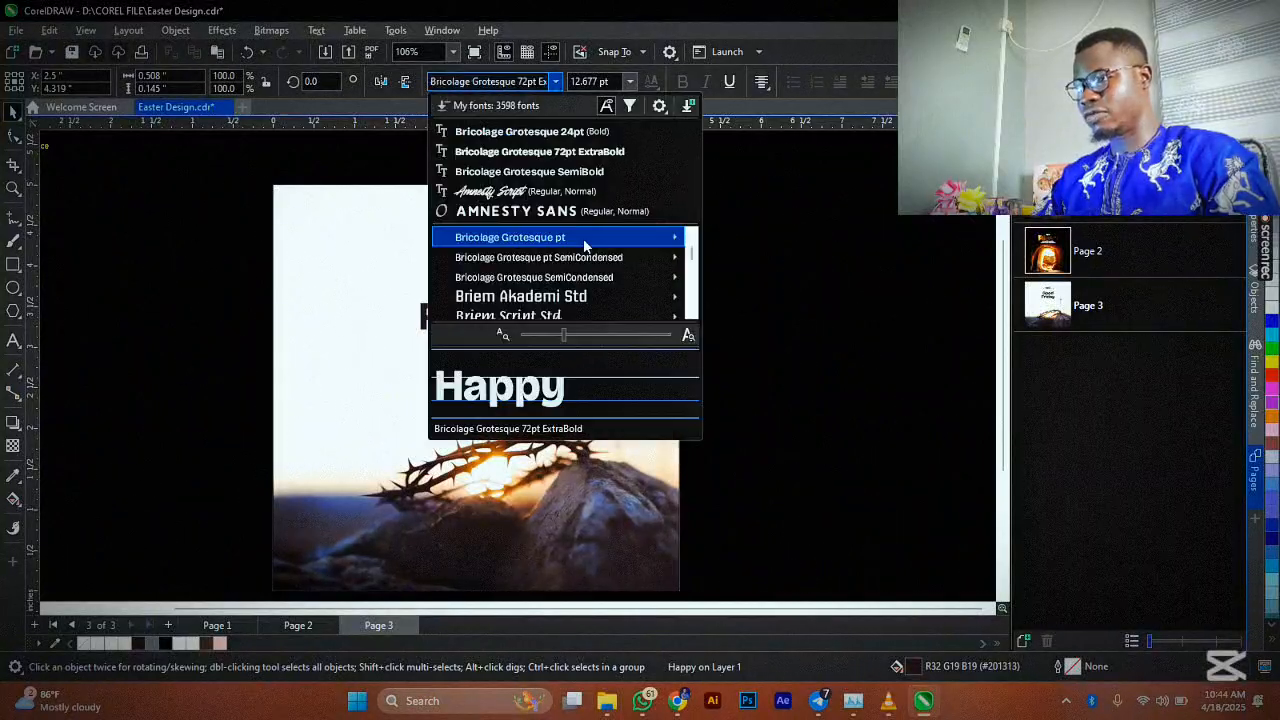
mouse_move(584, 237)
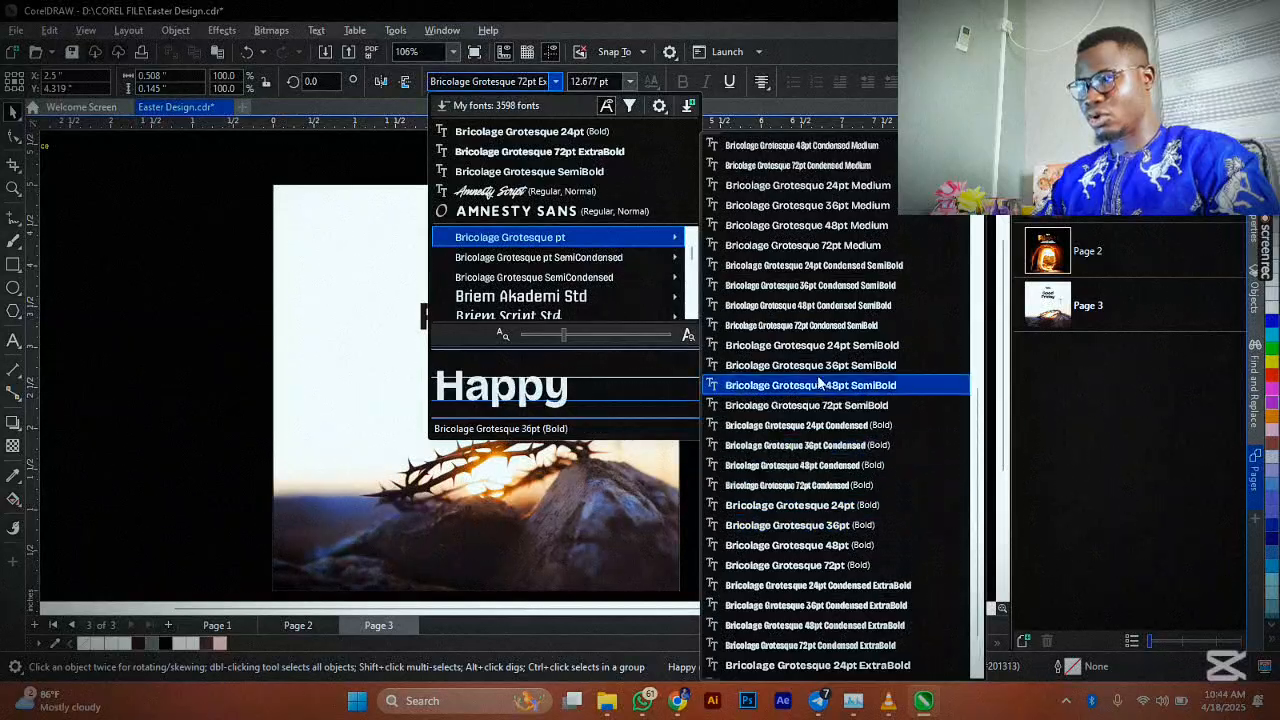
scroll(805, 440, "up", 5)
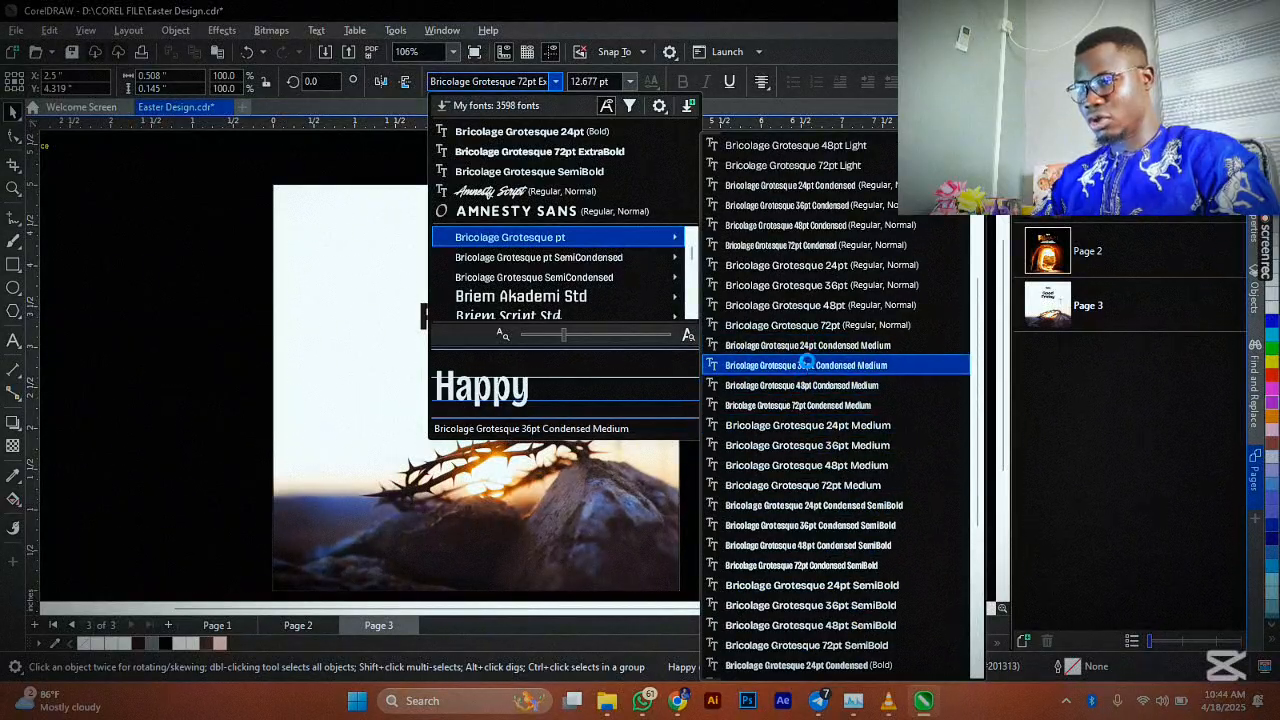
left_click(810, 366)
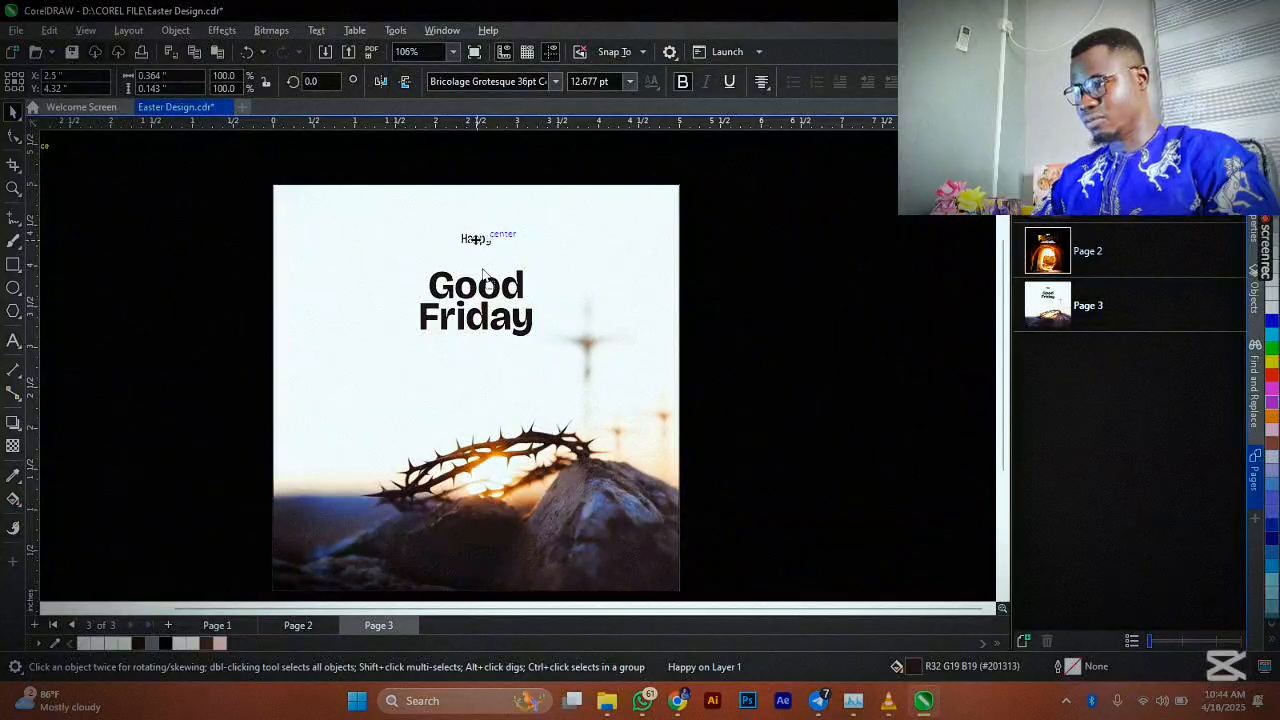
Move "Happy" down to just above "Good Friday" and scale the whole heading up together to about 130.8%
left_click_drag(484, 273, 484, 275)
left_click_drag(820, 238, 323, 366)
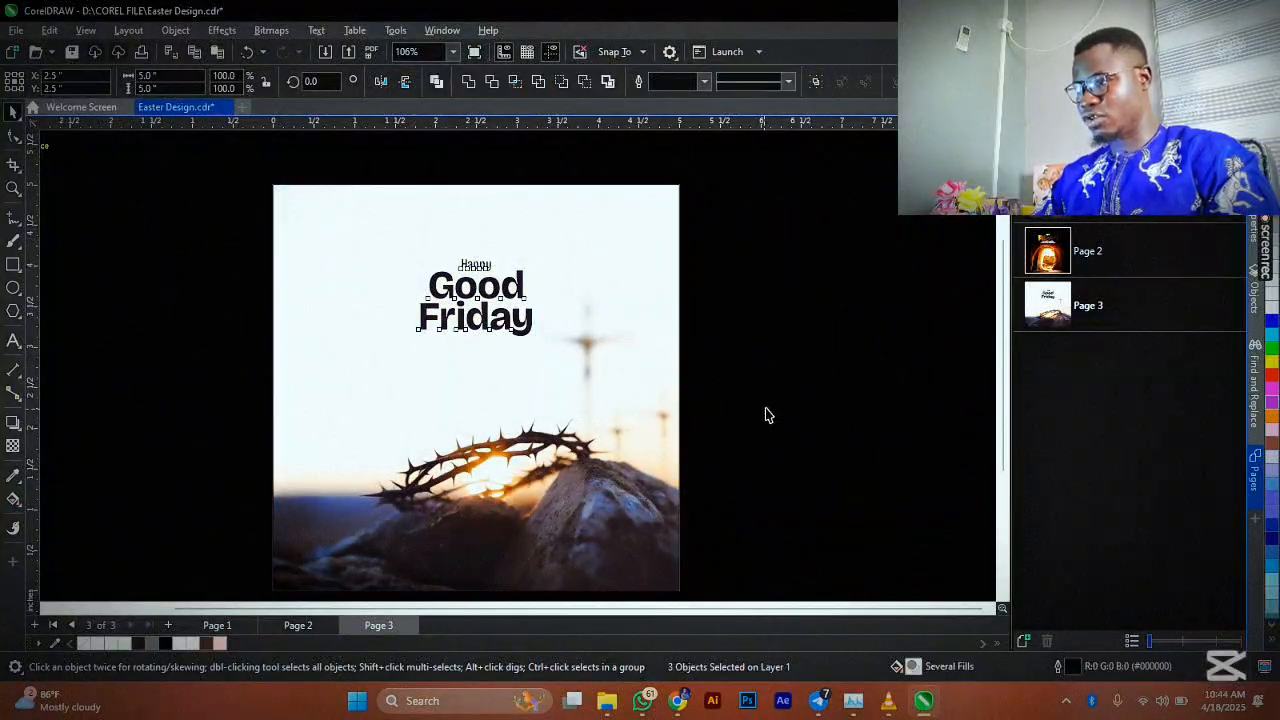
left_click_drag(763, 414, 371, 200)
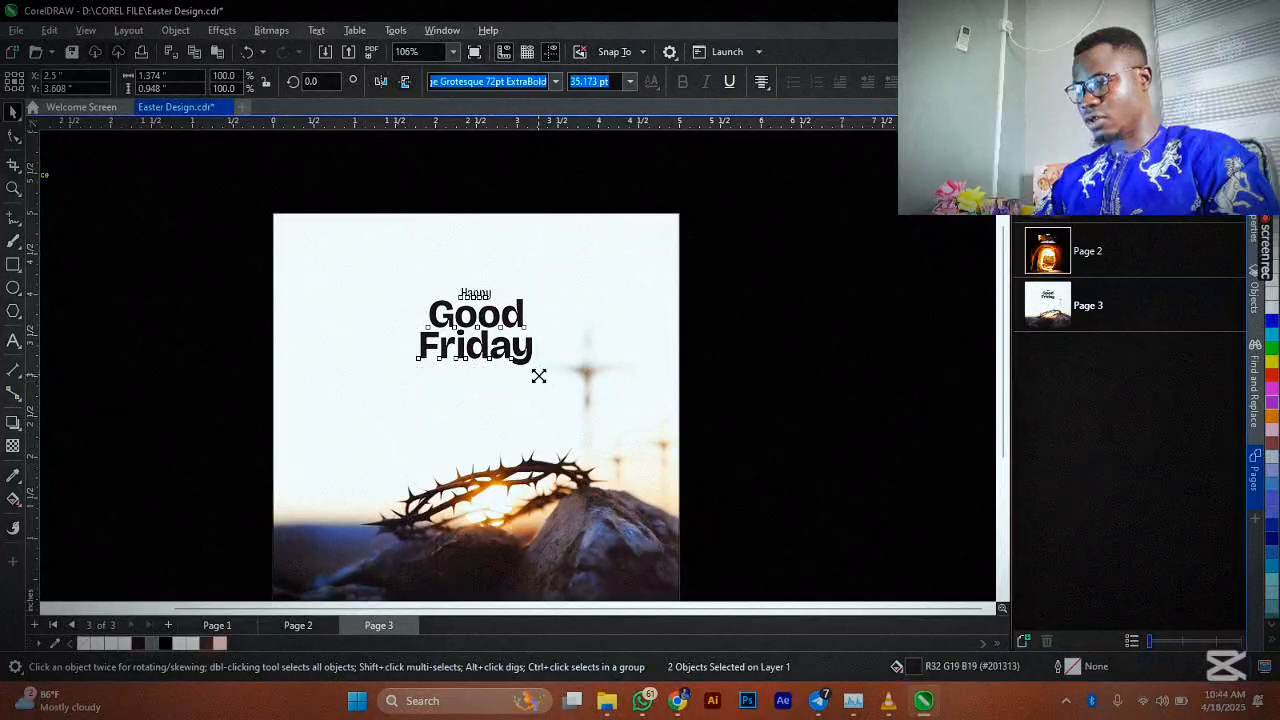
left_click_drag(538, 369, 582, 421)
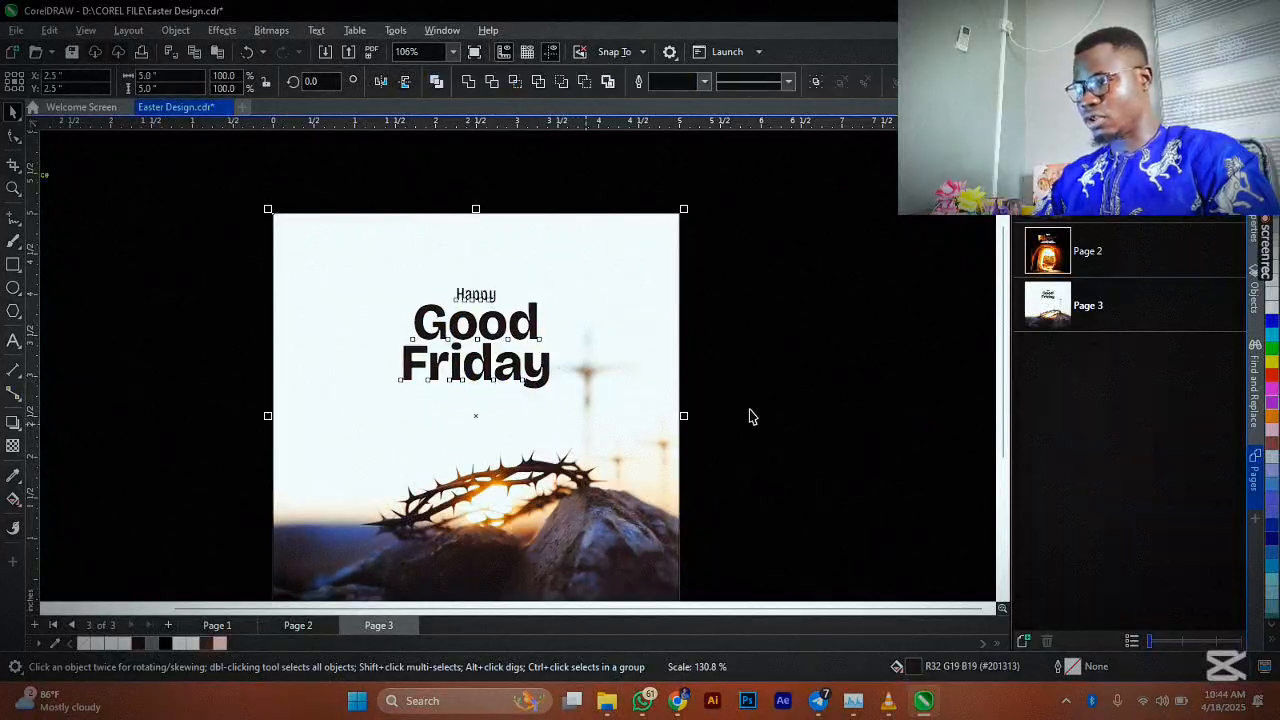
Change the font of the "Happy" text to Bricolage Grotesque 24pt Medium
scroll(483, 277, "up", 1)
scroll(483, 277, "up", 2)
left_click(470, 320)
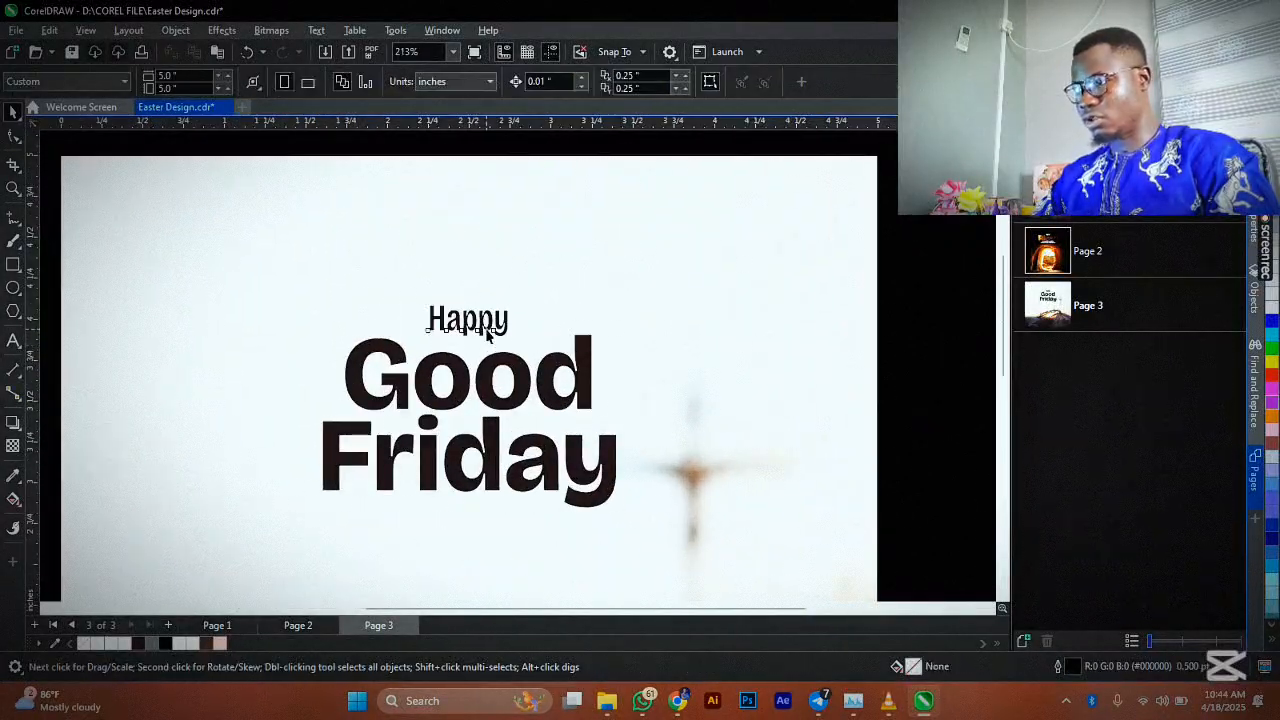
left_click_drag(482, 327, 486, 338)
left_click(556, 81)
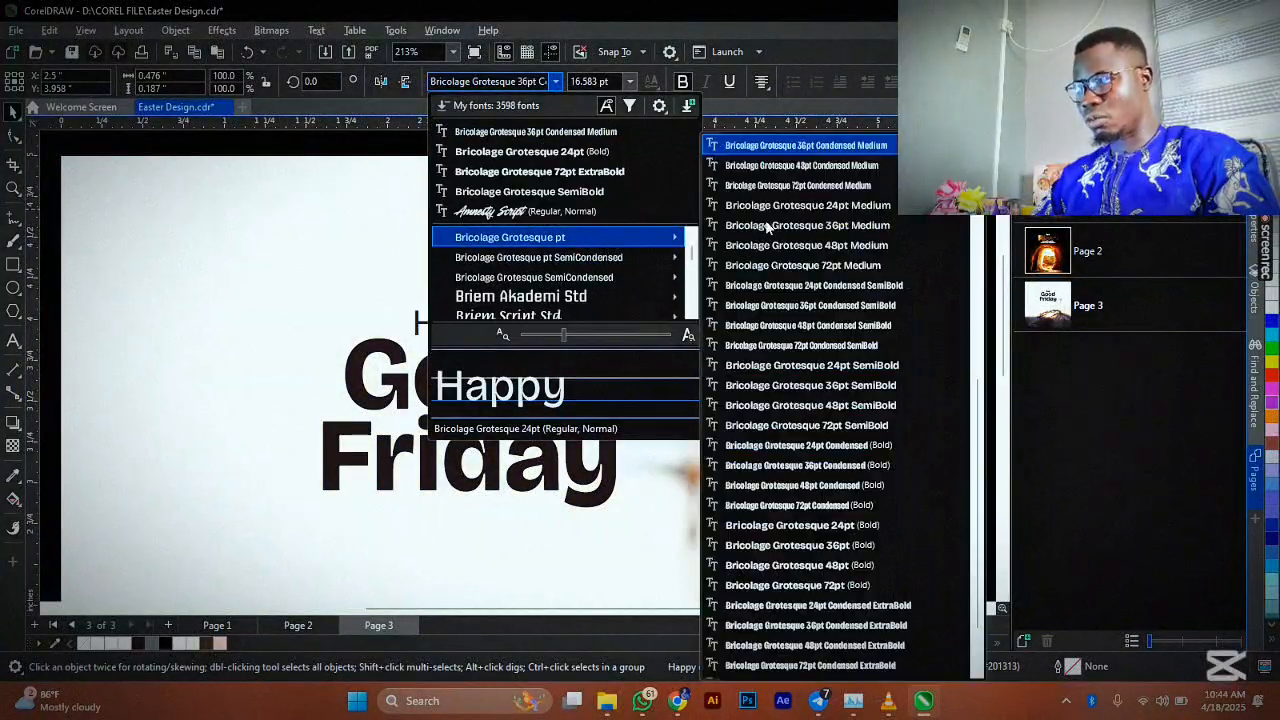
key("Escape")
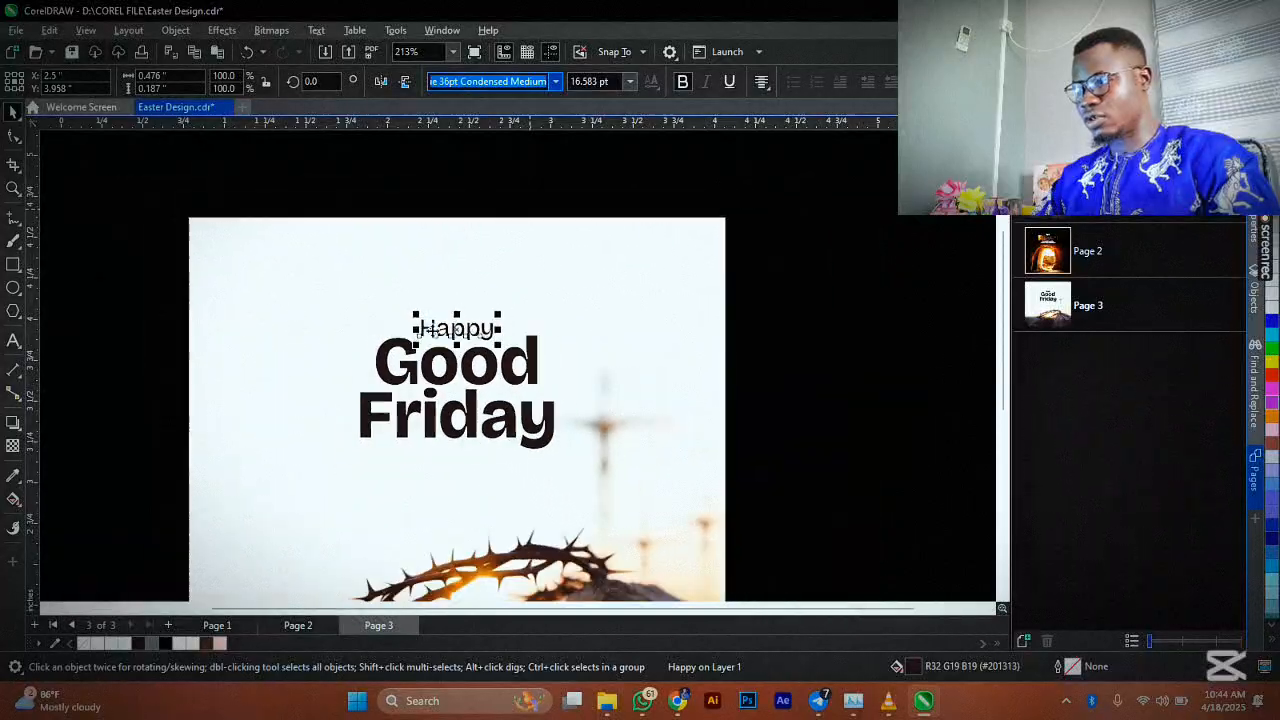
scroll(696, 412, "up", 1)
scroll(671, 363, "down", 2)
Select the heading texts together with the background photo and centre them horizontally on it
left_click_drag(782, 451, 339, 272)
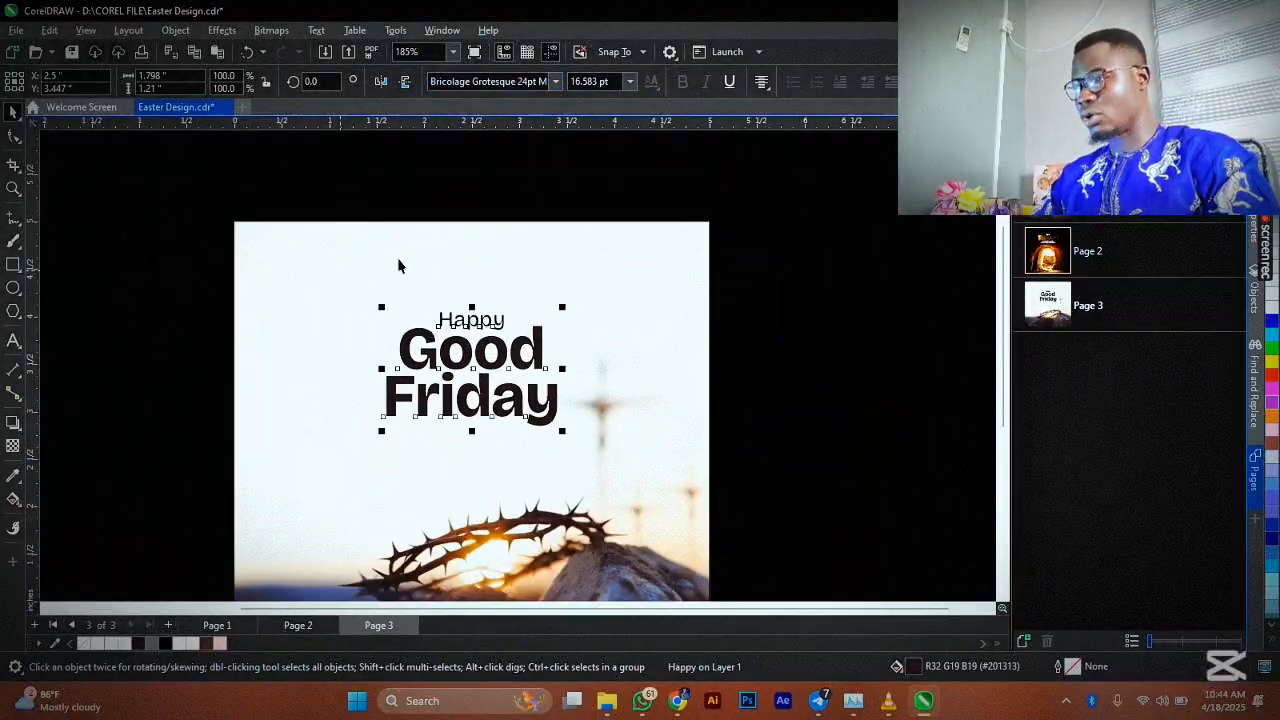
scroll(528, 320, "down", 2)
key("Escape")
left_click(500, 340)
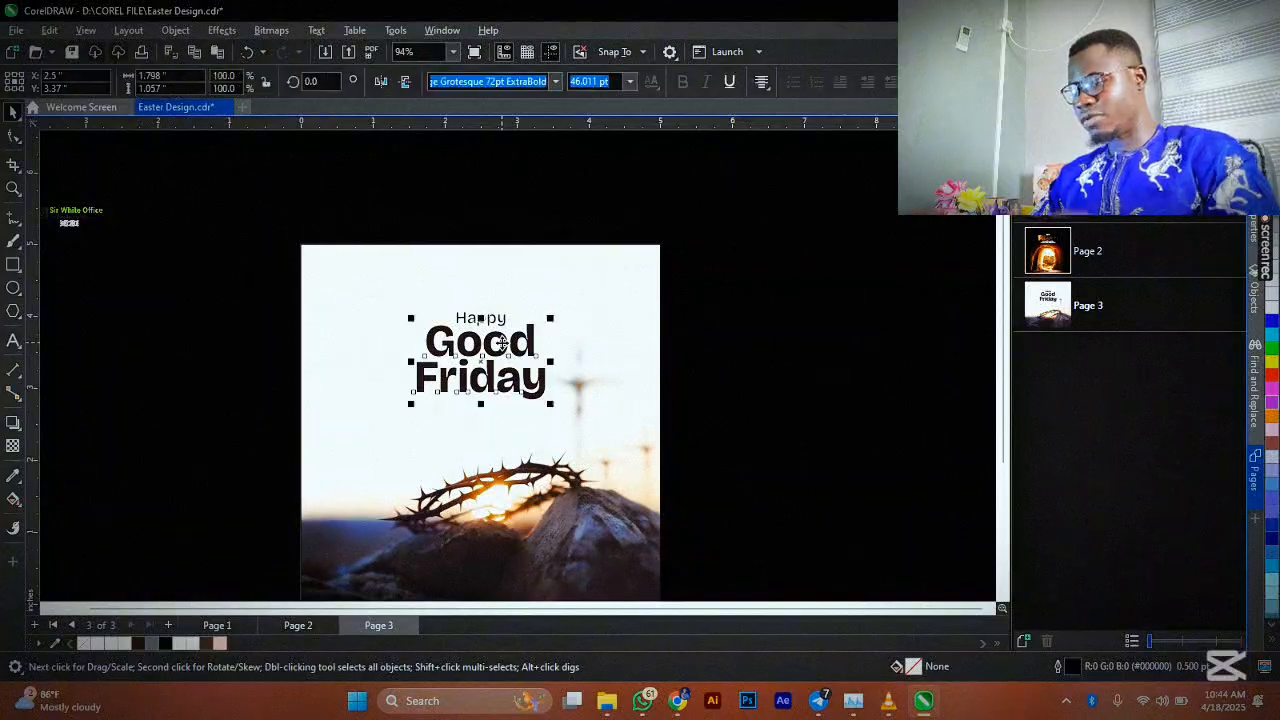
left_click_drag(663, 277, 337, 491)
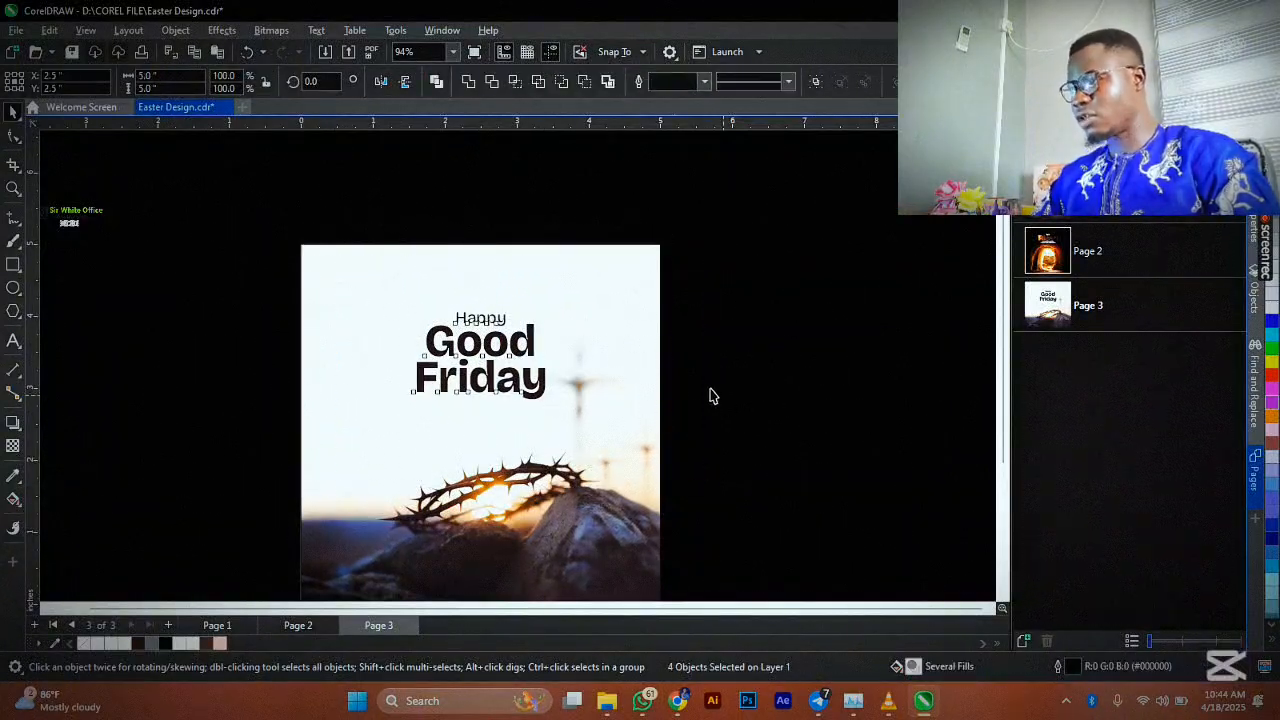
left_click(289, 277)
scroll(202, 226, "down", 1)
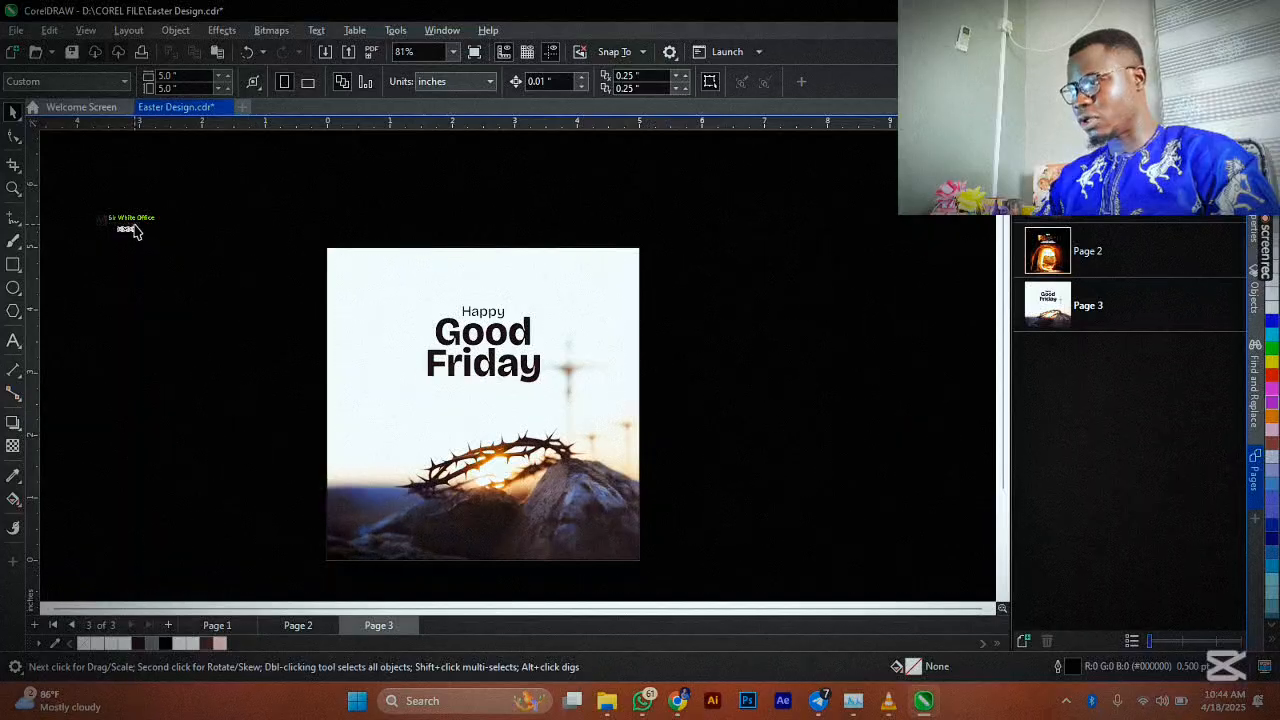
Place the Sir White Office logo group on the photo below the heading, enlarge it to about 0.97" wide and centre it horizontally
left_click_drag(128, 229, 487, 425)
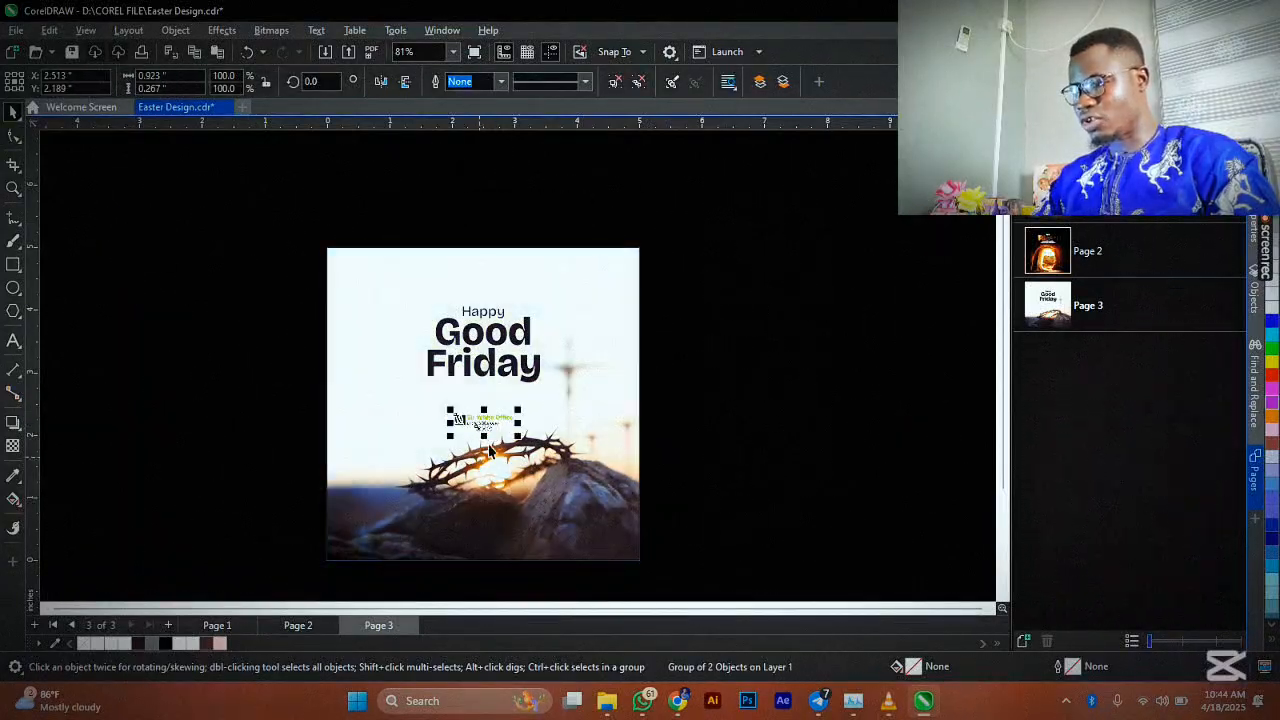
scroll(478, 424, "up", 3)
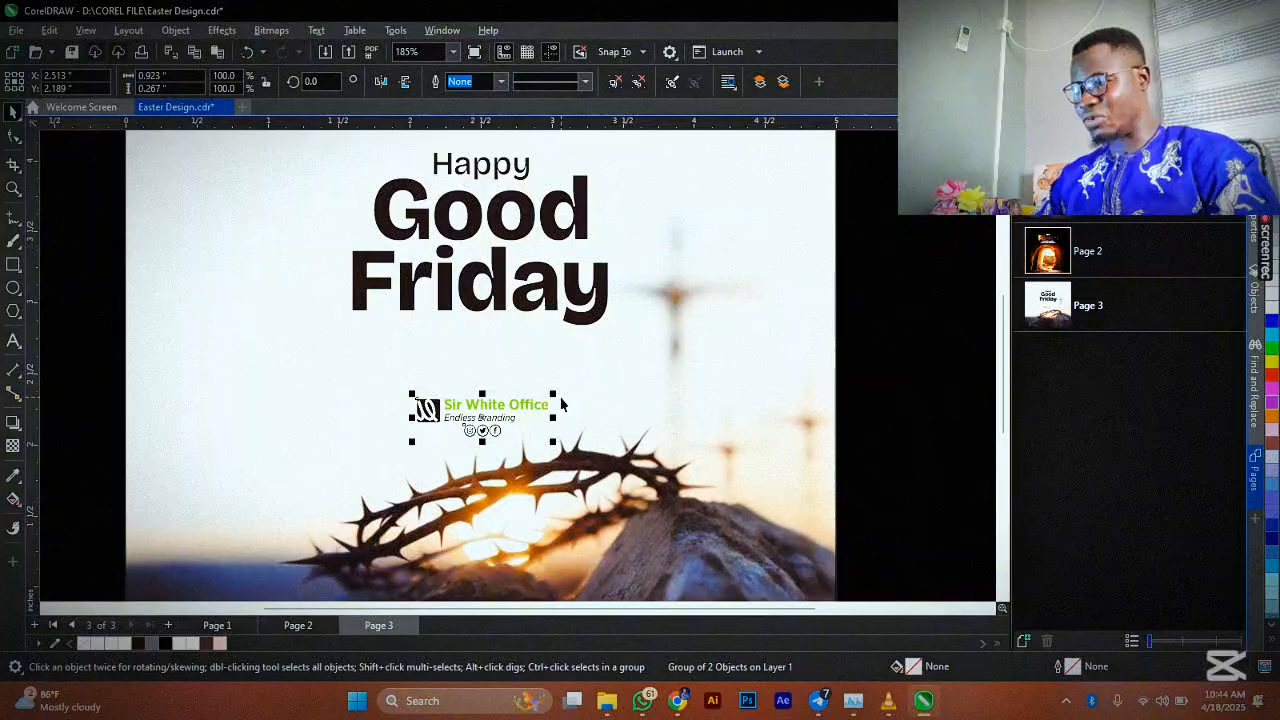
left_click_drag(556, 391, 562, 385)
left_click(534, 371, "shift")
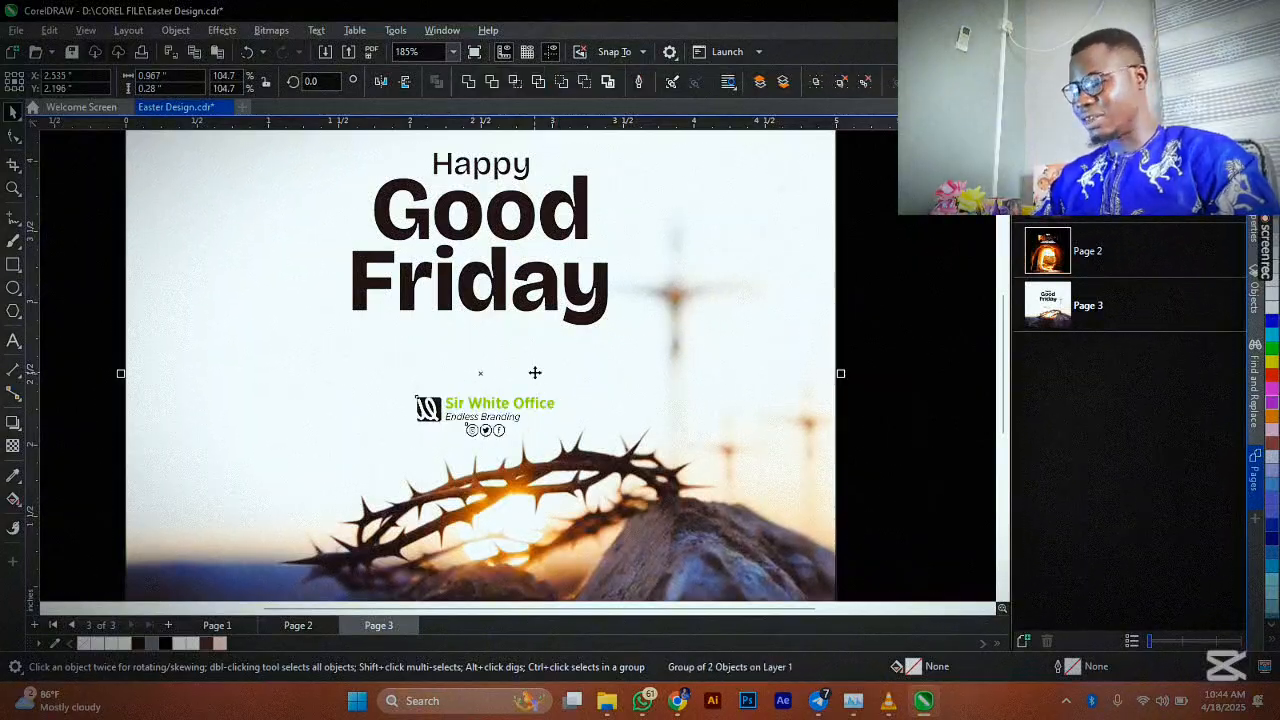
scroll(408, 403, "down", 1)
left_click(772, 395)
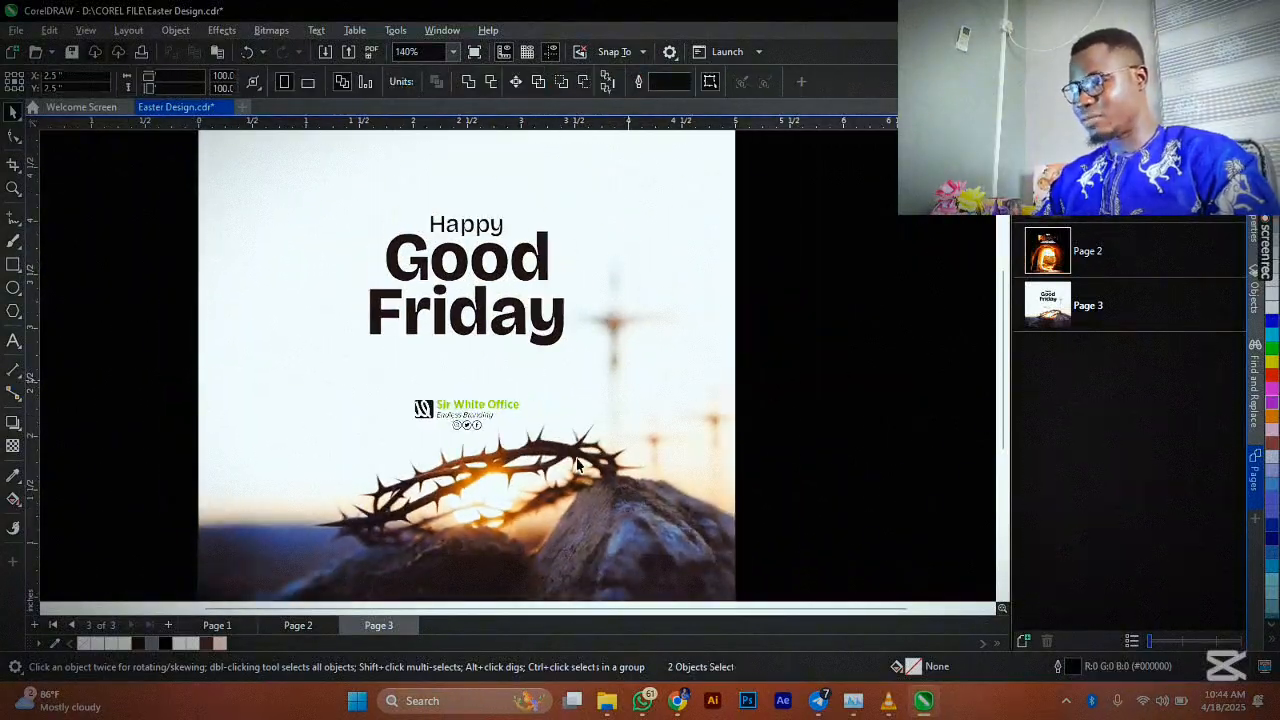
scroll(629, 440, "down", 1)
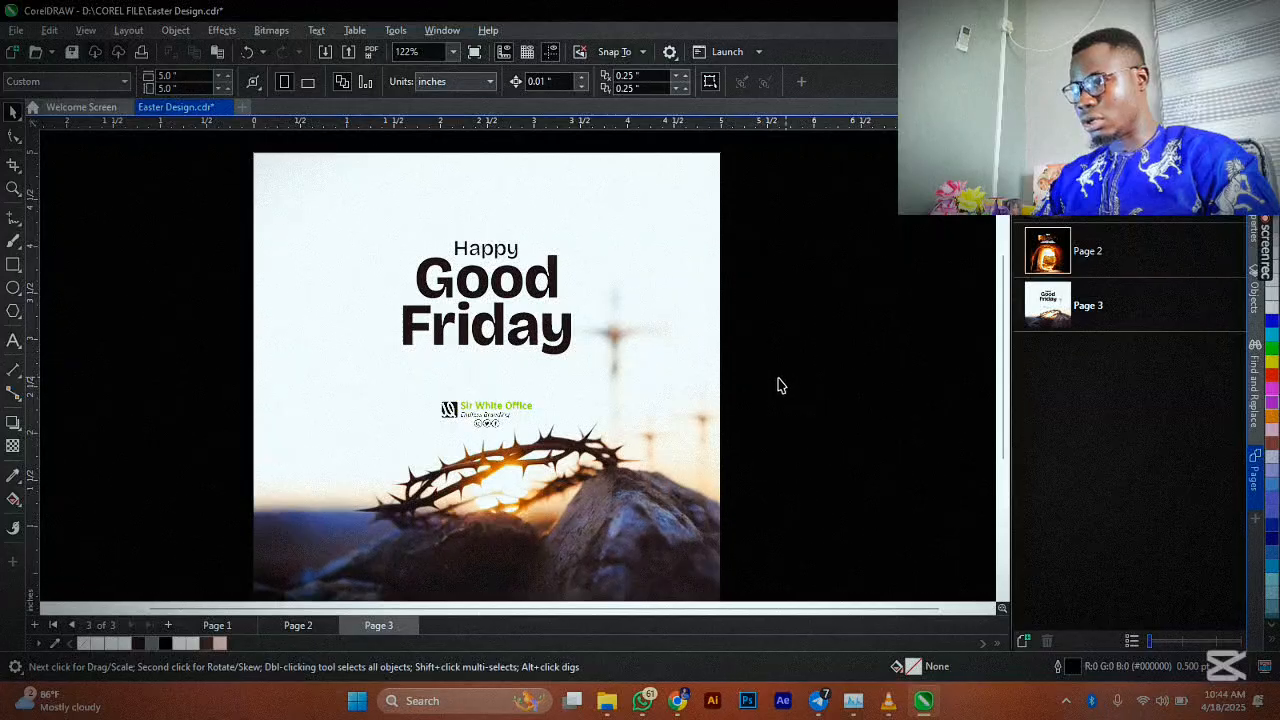
Nudge the "Happy Good Friday" heading texts up to widen the gap above the logo
left_click_drag(781, 385, 298, 160)
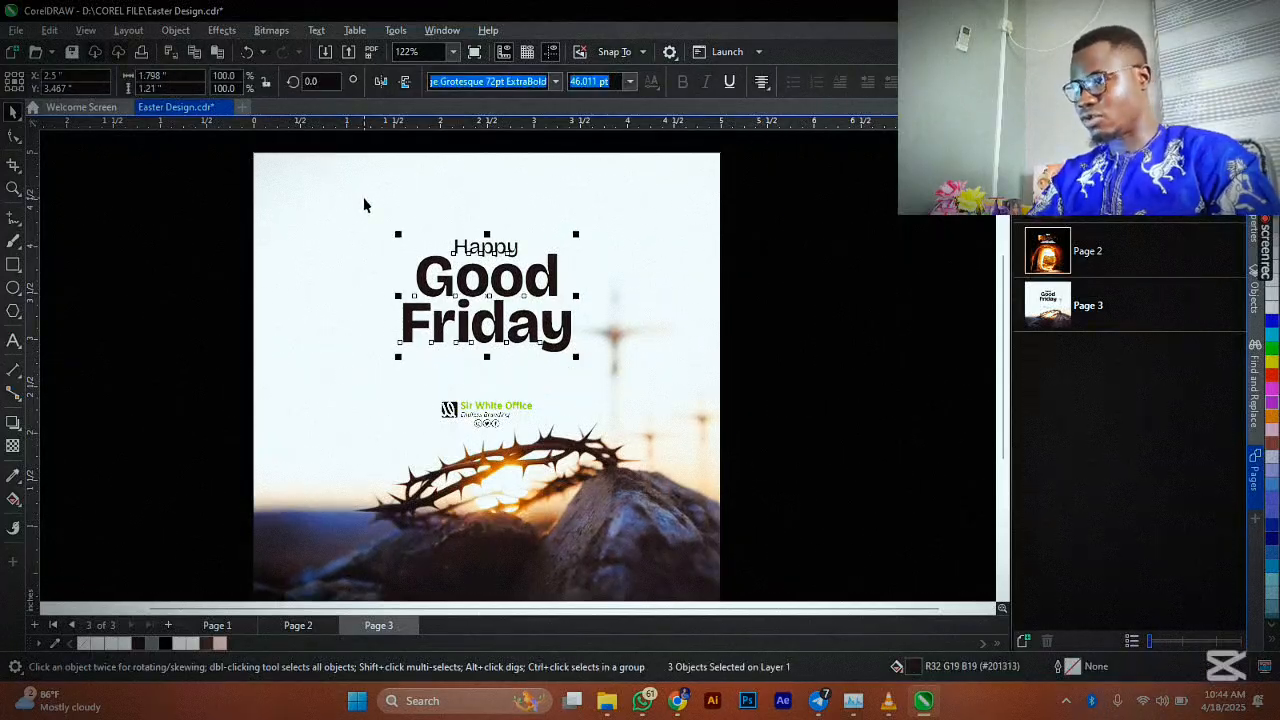
key("Up")
key("Up")
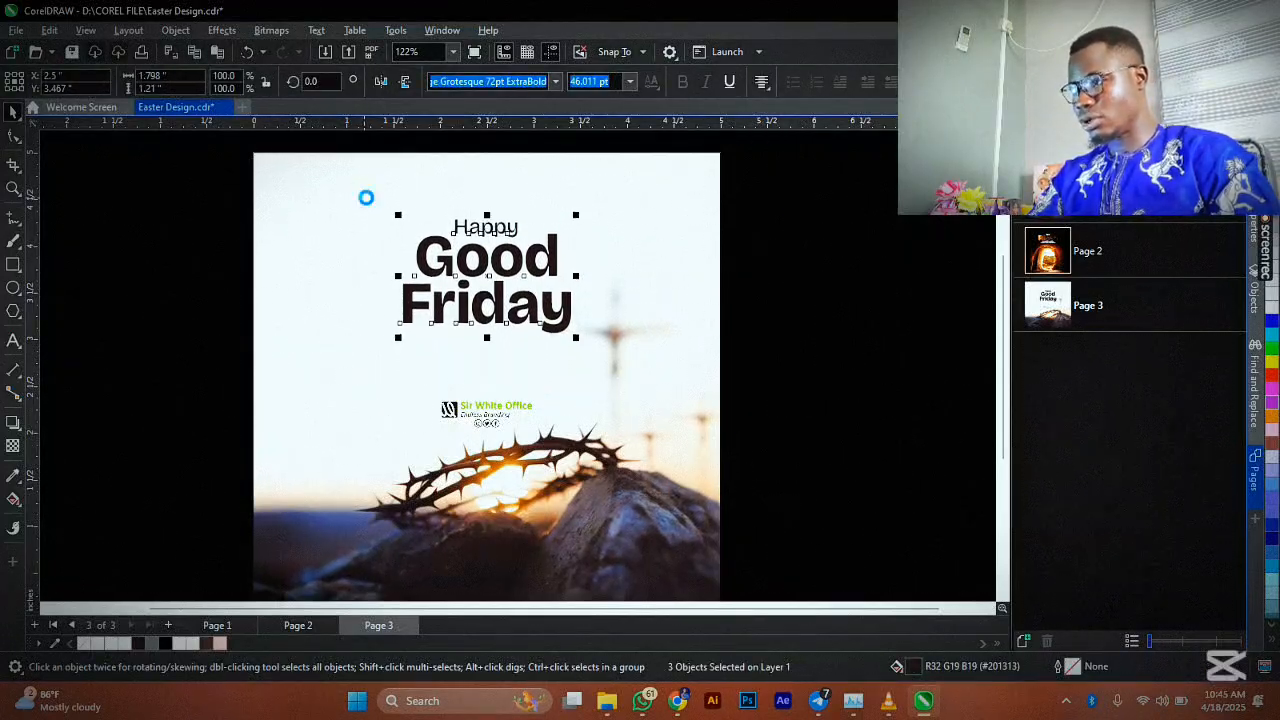
key("Up")
left_click(757, 331)
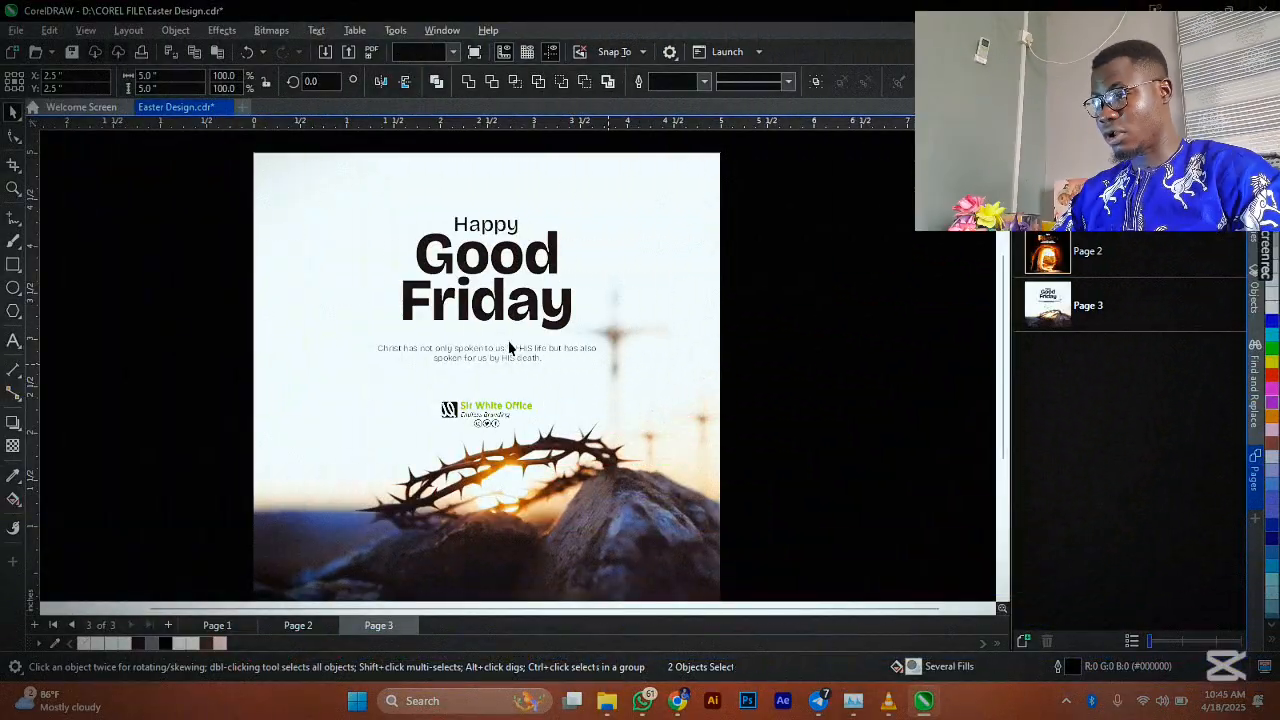
Move the "Christ has not only spoken to us by HIS life" quote slightly up, closer to the heading
left_click(510, 346)
left_click_drag(514, 344, 514, 337)
left_click(815, 393)
scroll(525, 338, "up", 3)
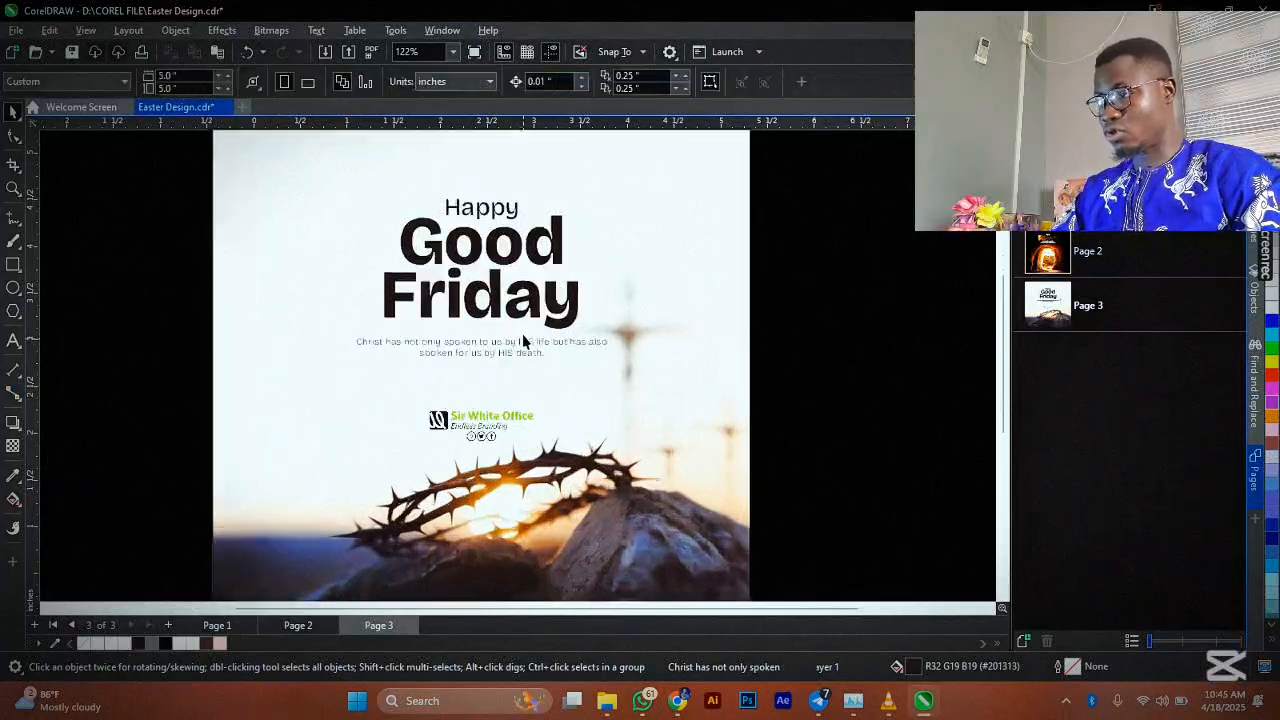
scroll(510, 410, "down", 2)
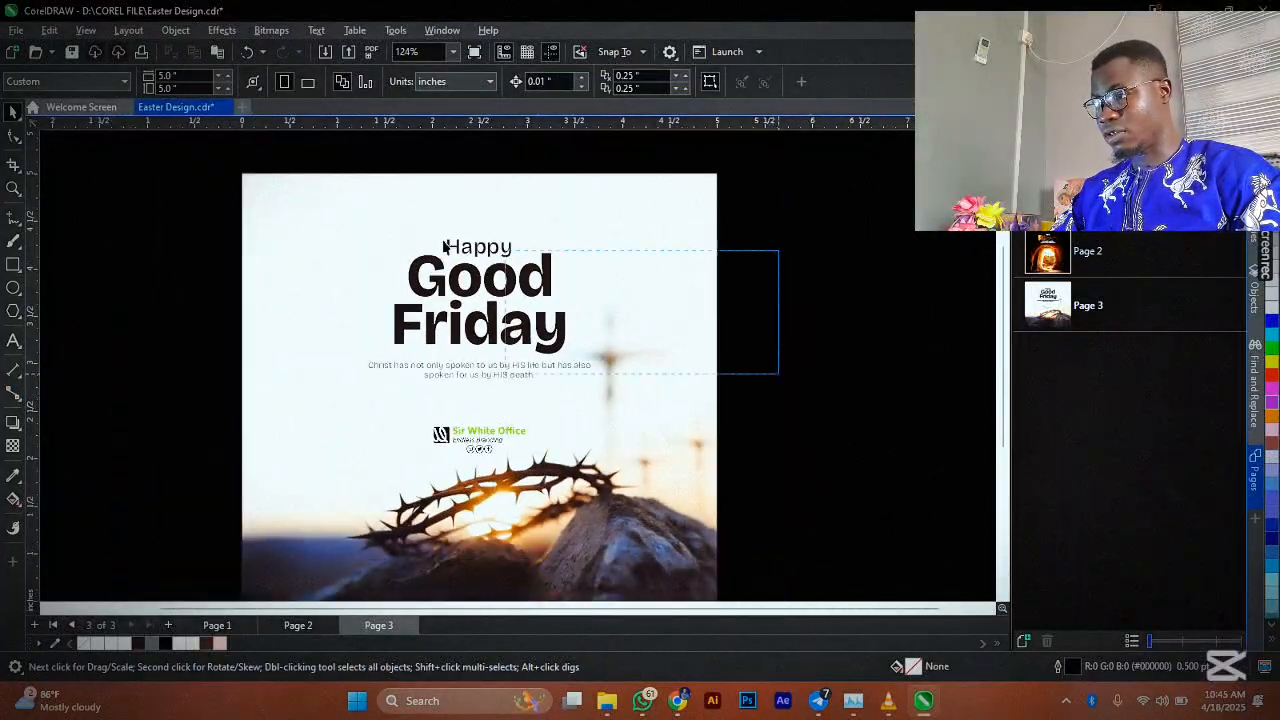
Scale the heading texts up to about 108.1% and centre them and the quote horizontally on the background photo
left_click_drag(374, 238, 362, 222)
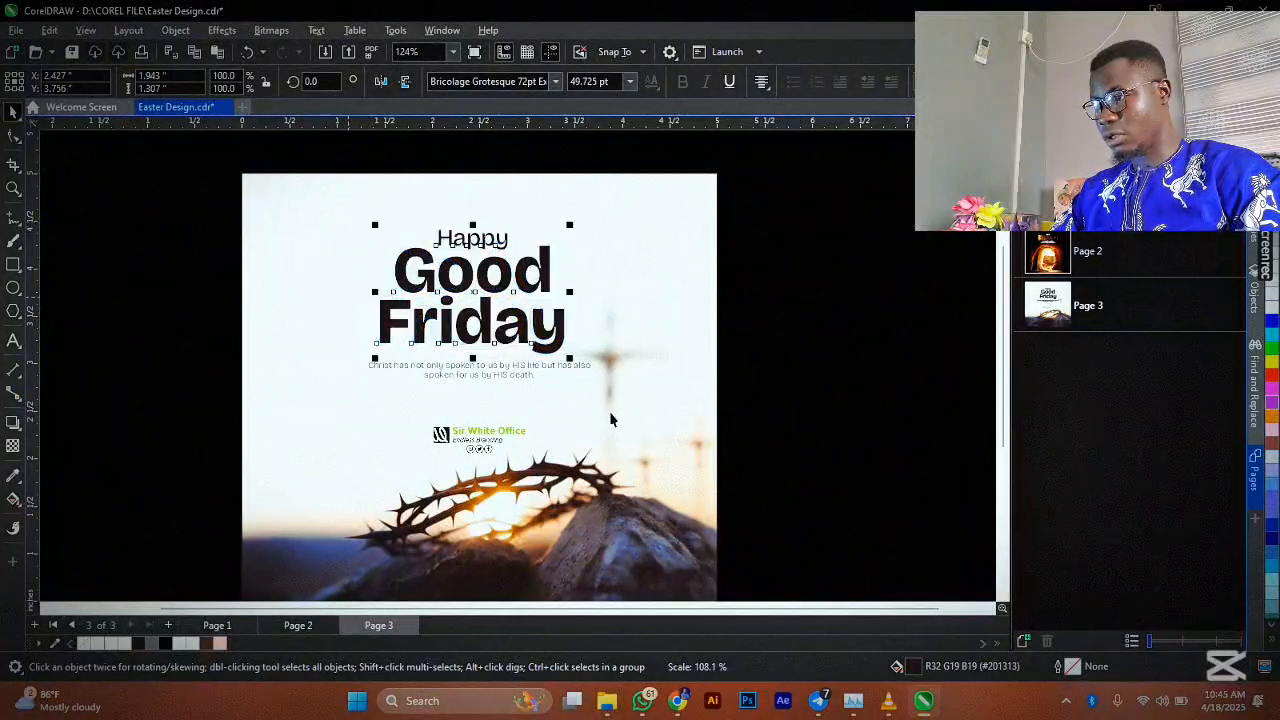
left_click_drag(750, 417, 306, 229)
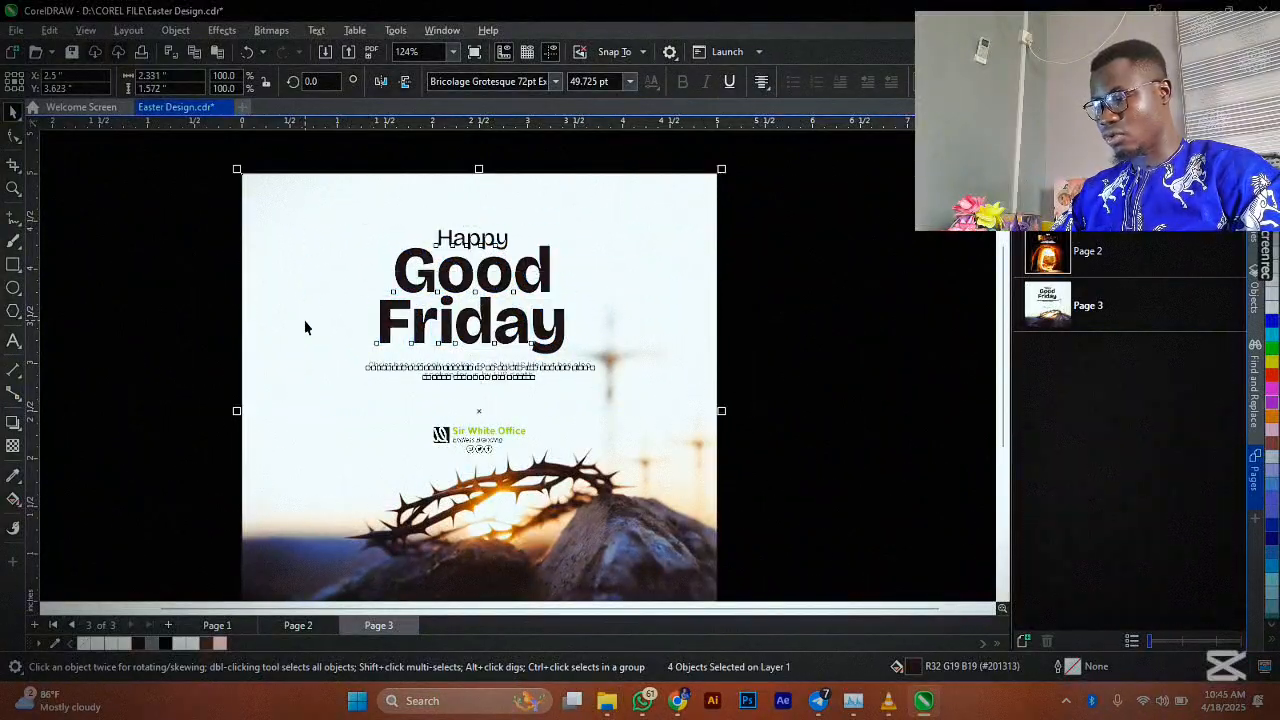
left_click(305, 327, "shift")
key("c")
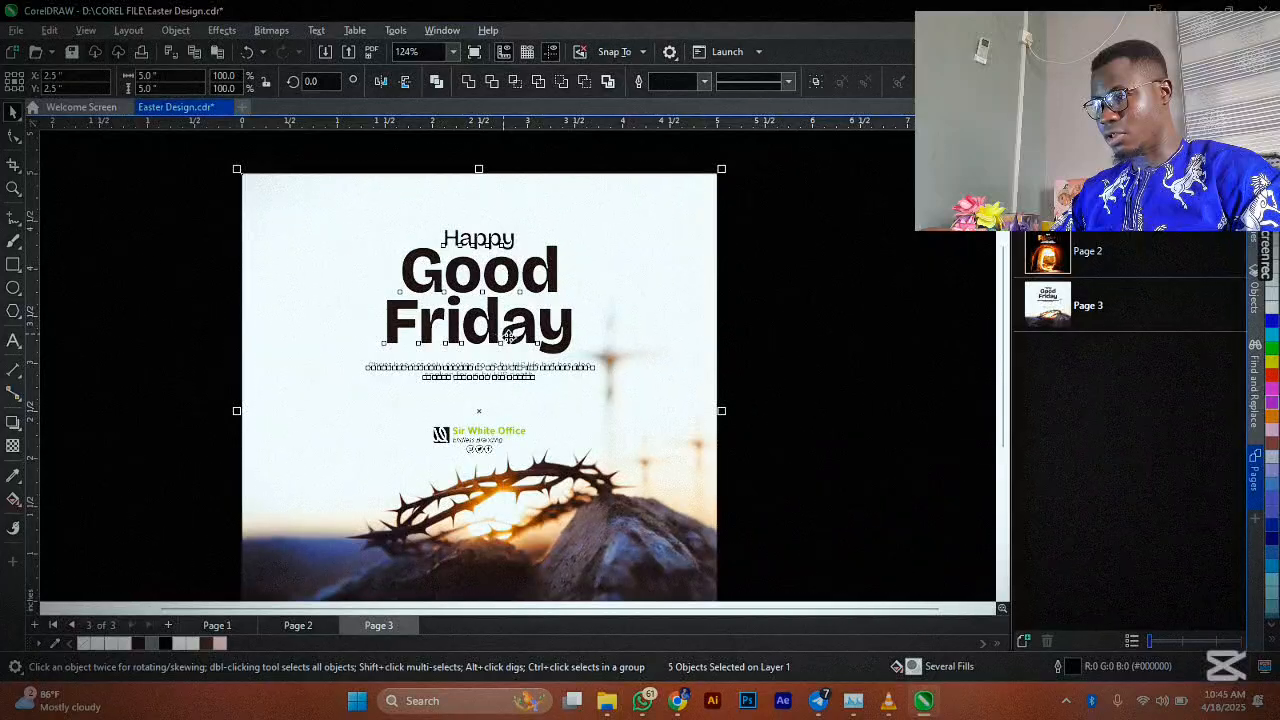
Nudge the heading texts and the quote down together by about 0.33", closer to the logo
left_click(563, 358, "shift")
key("Down")
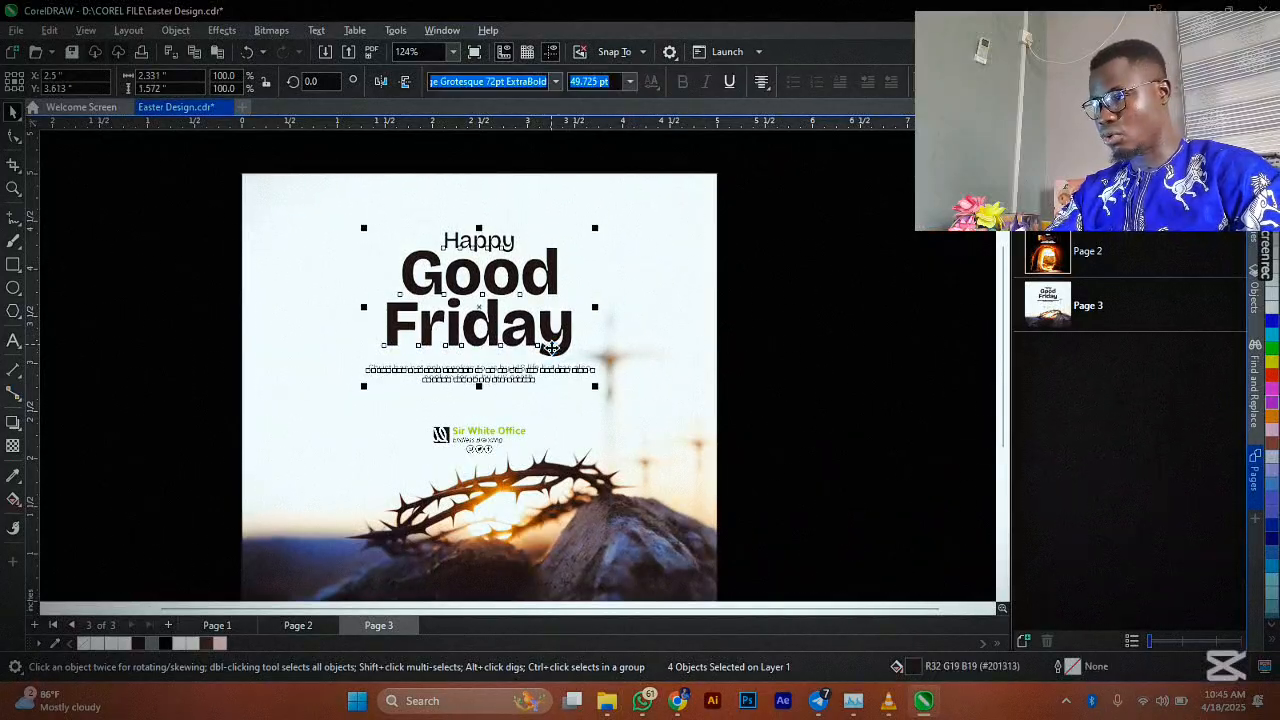
key("Down")
key("Down")
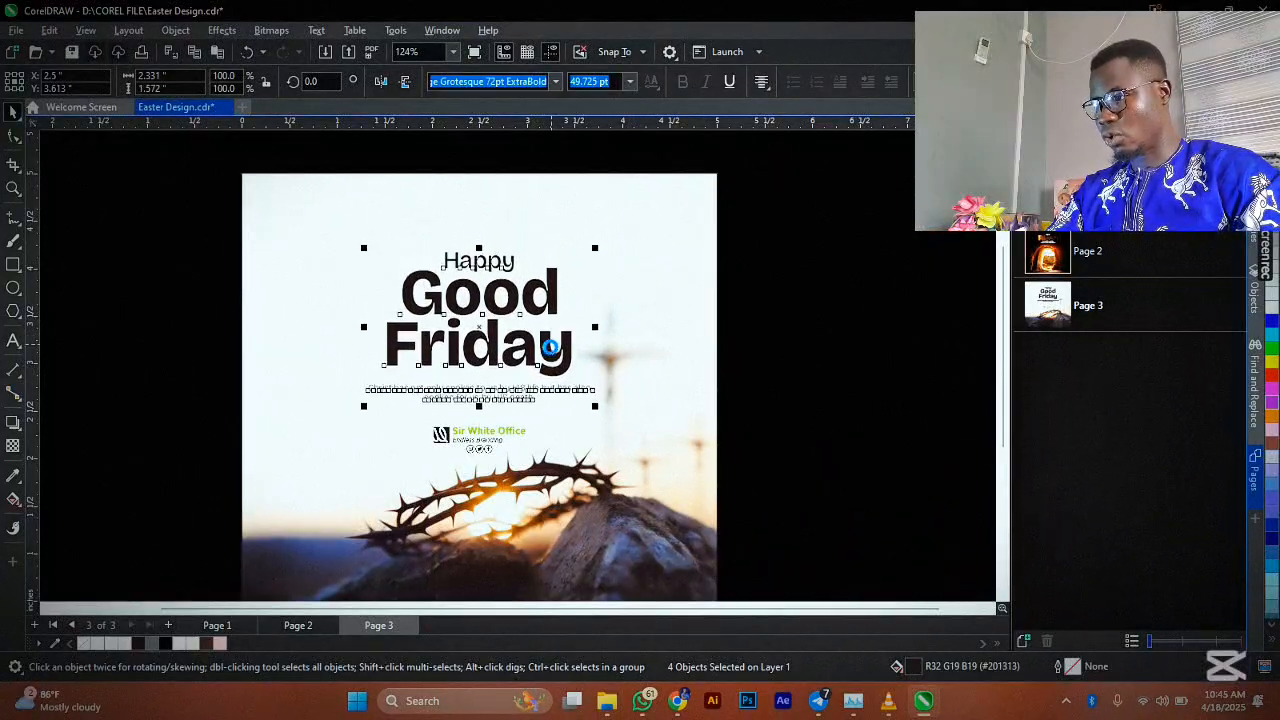
key("Down")
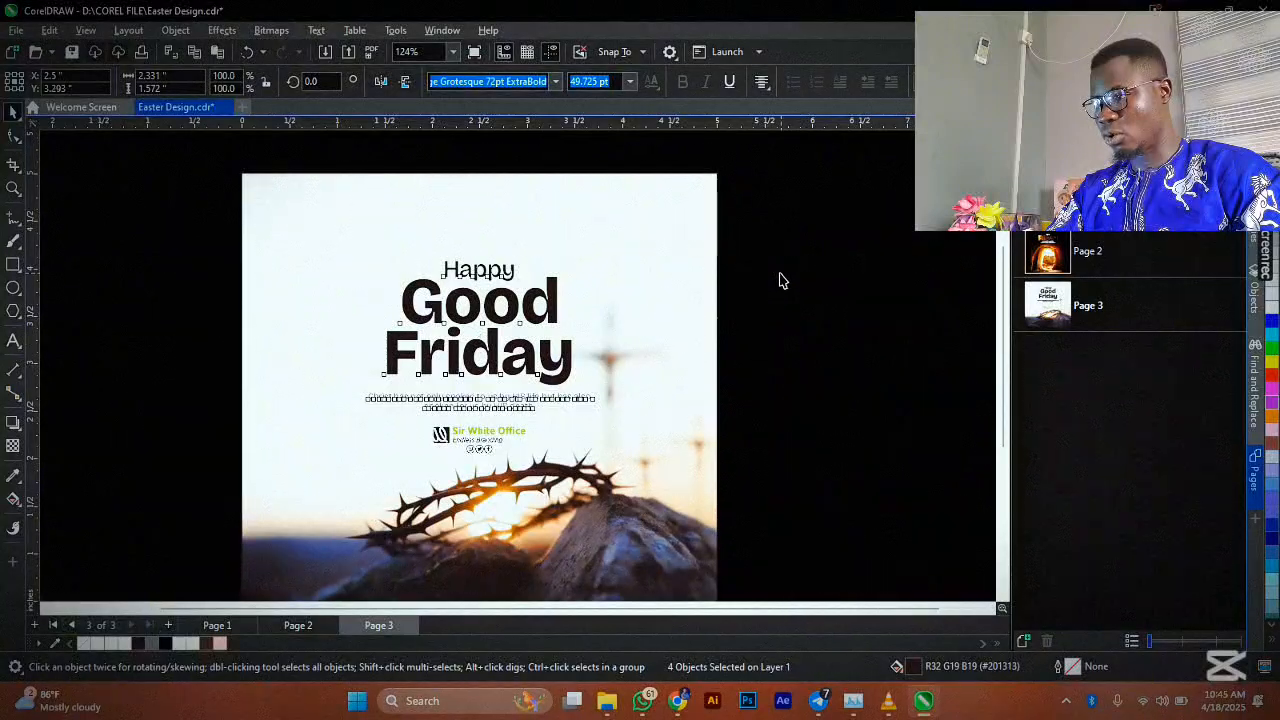
scroll(486, 400, "down", 1)
key("Escape")
scroll(500, 249, "down", 1)
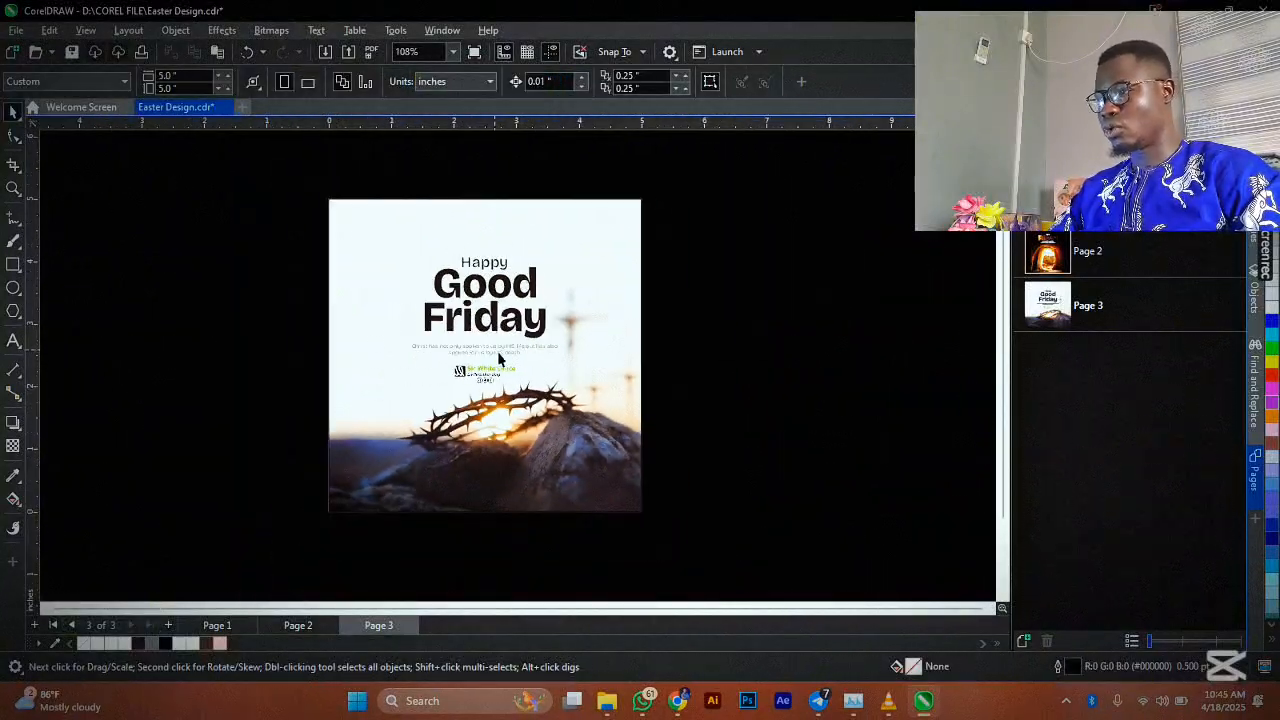
Check which fonts are applied to the quote and to the "Happy" text
scroll(498, 355, "up", 2)
left_click(498, 350)
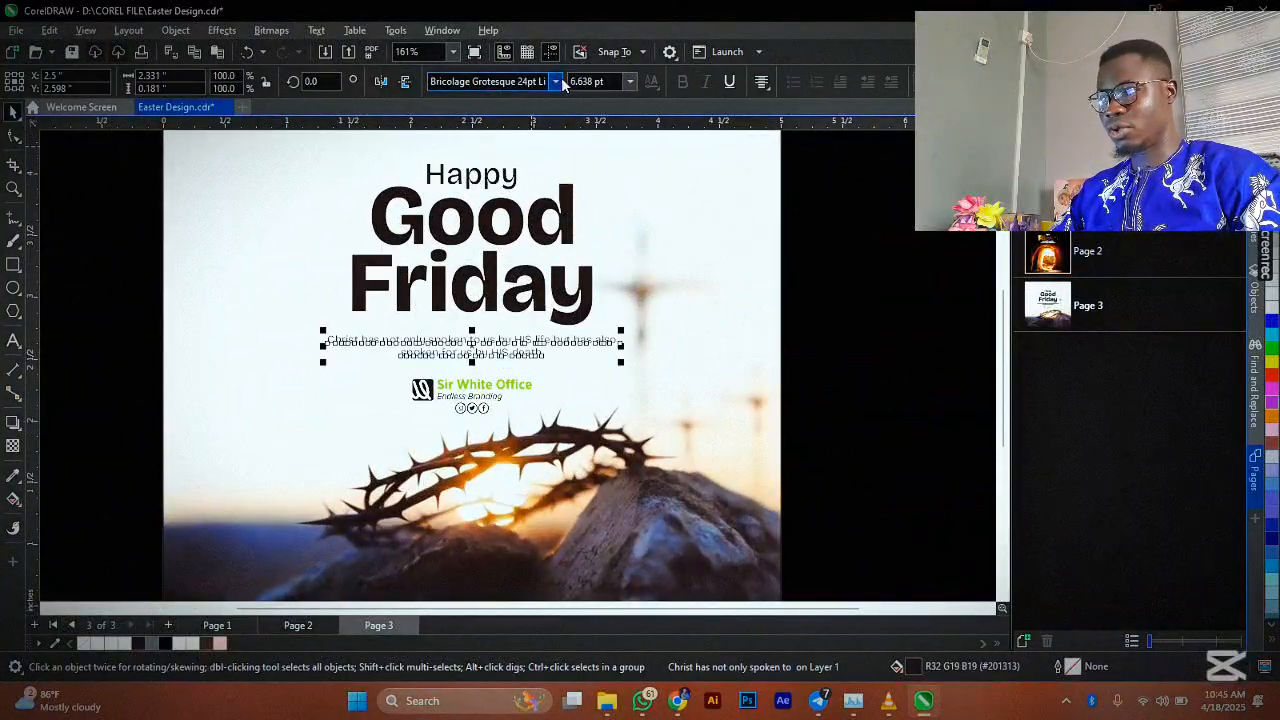
left_click(492, 180)
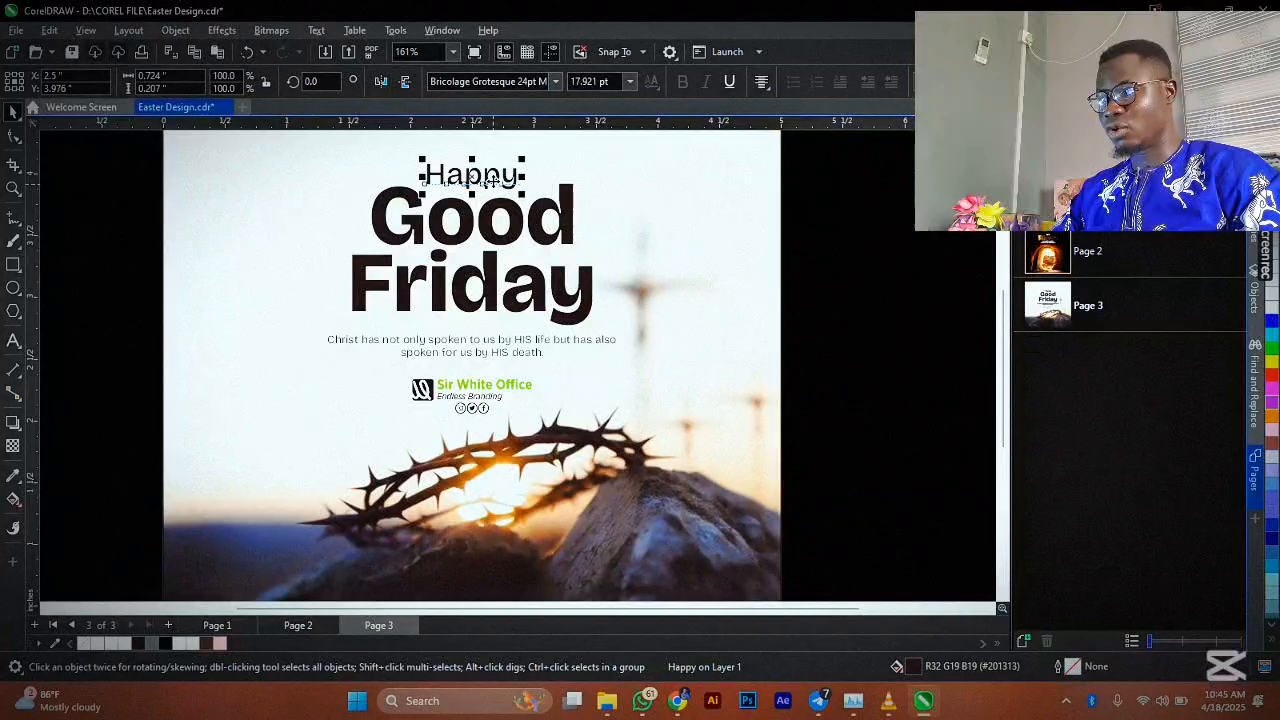
left_click(557, 82)
left_click(557, 82)
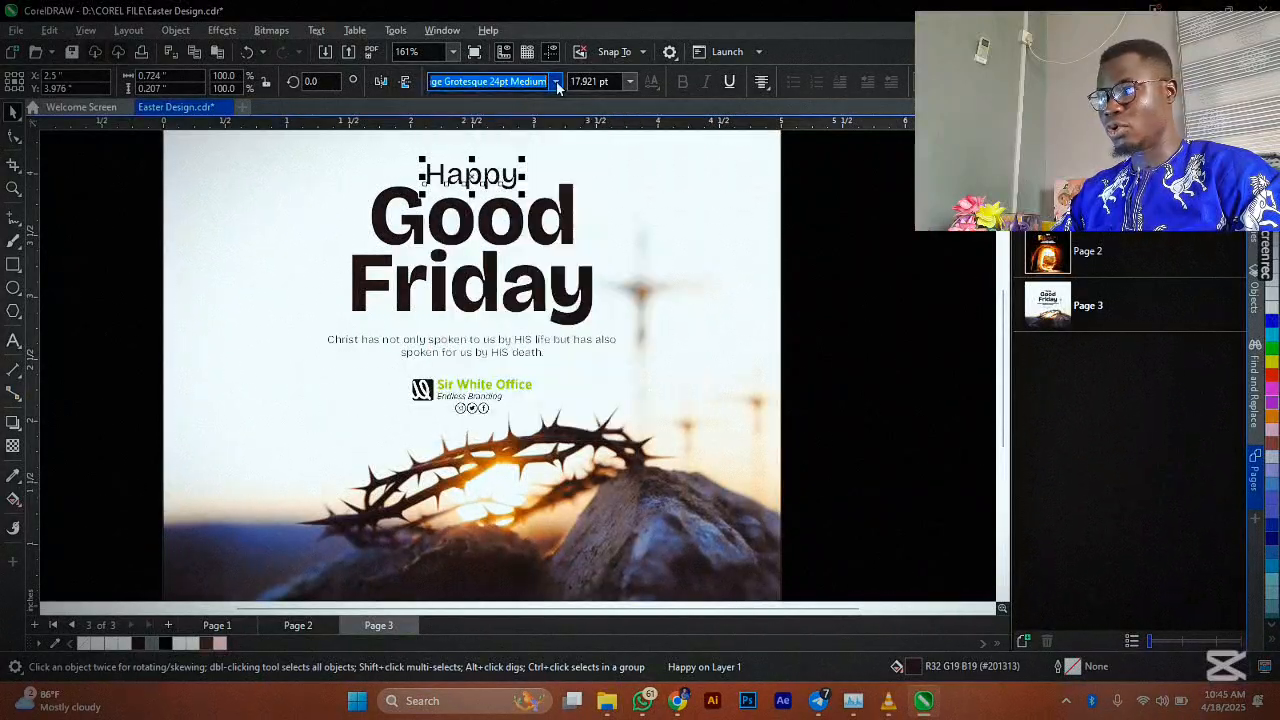
left_click(508, 350)
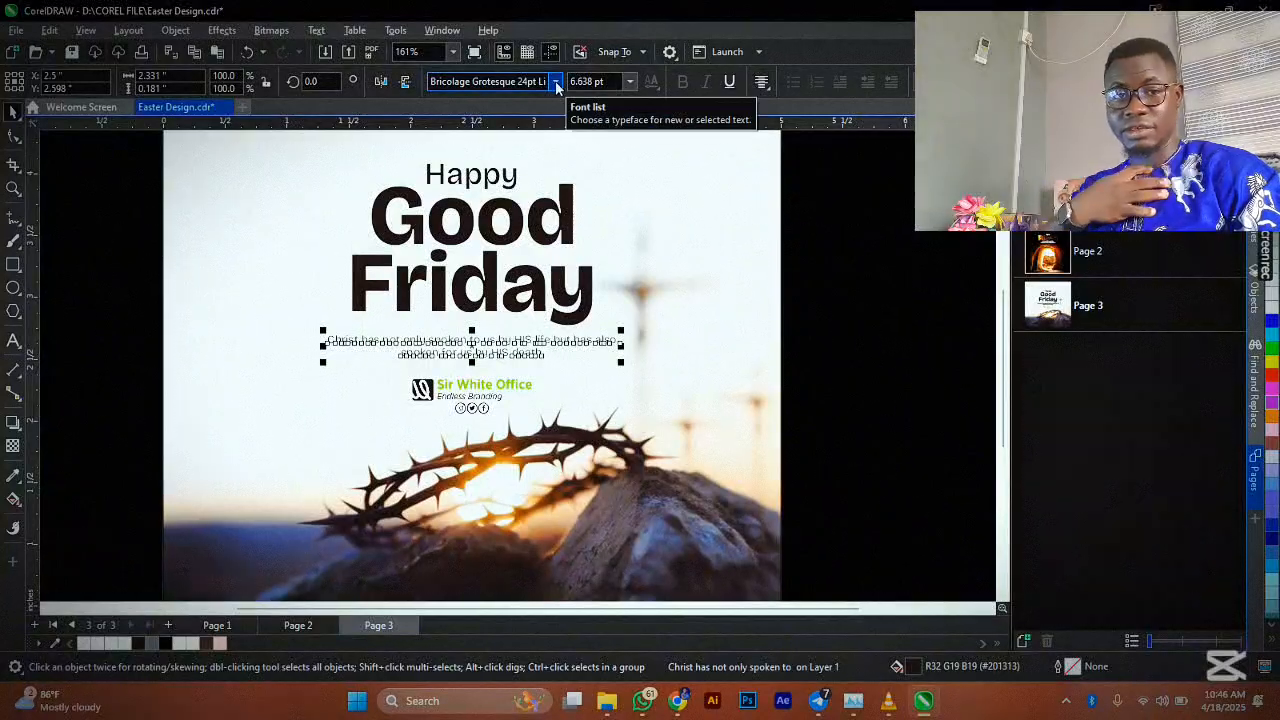
Check which font is applied to the "Good" heading text
left_click(564, 218)
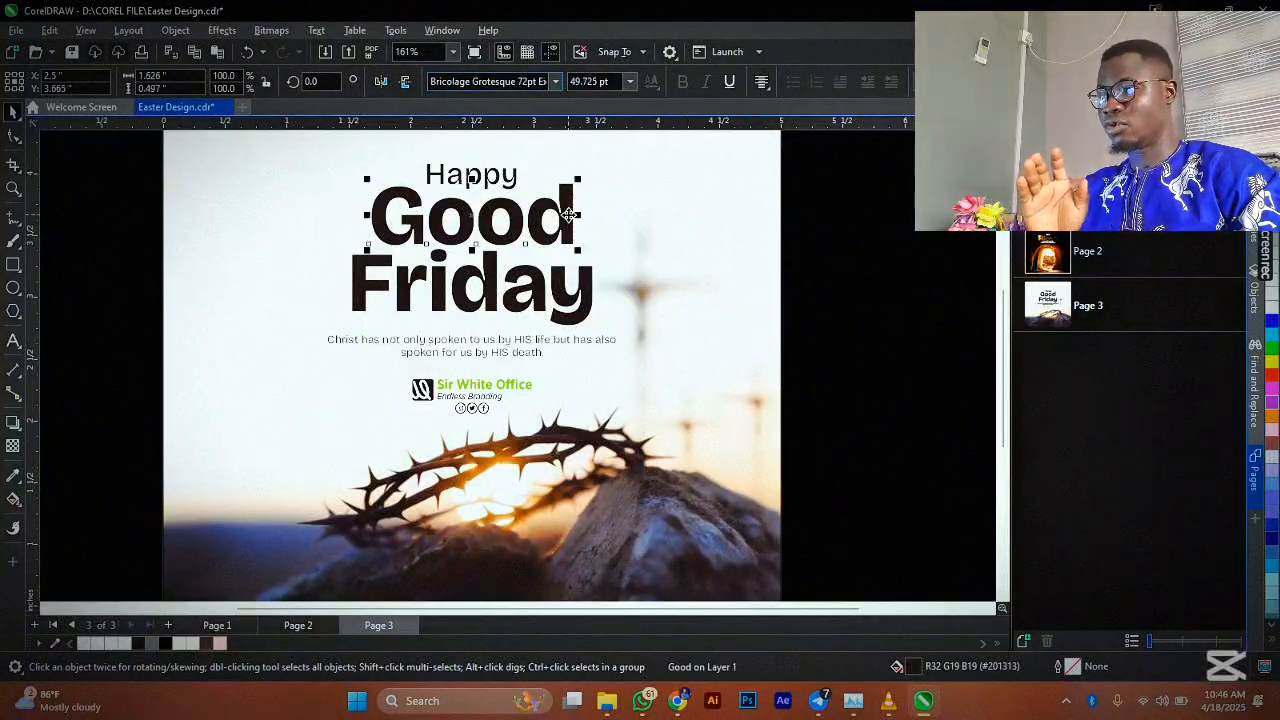
left_click(558, 82)
left_click(558, 82)
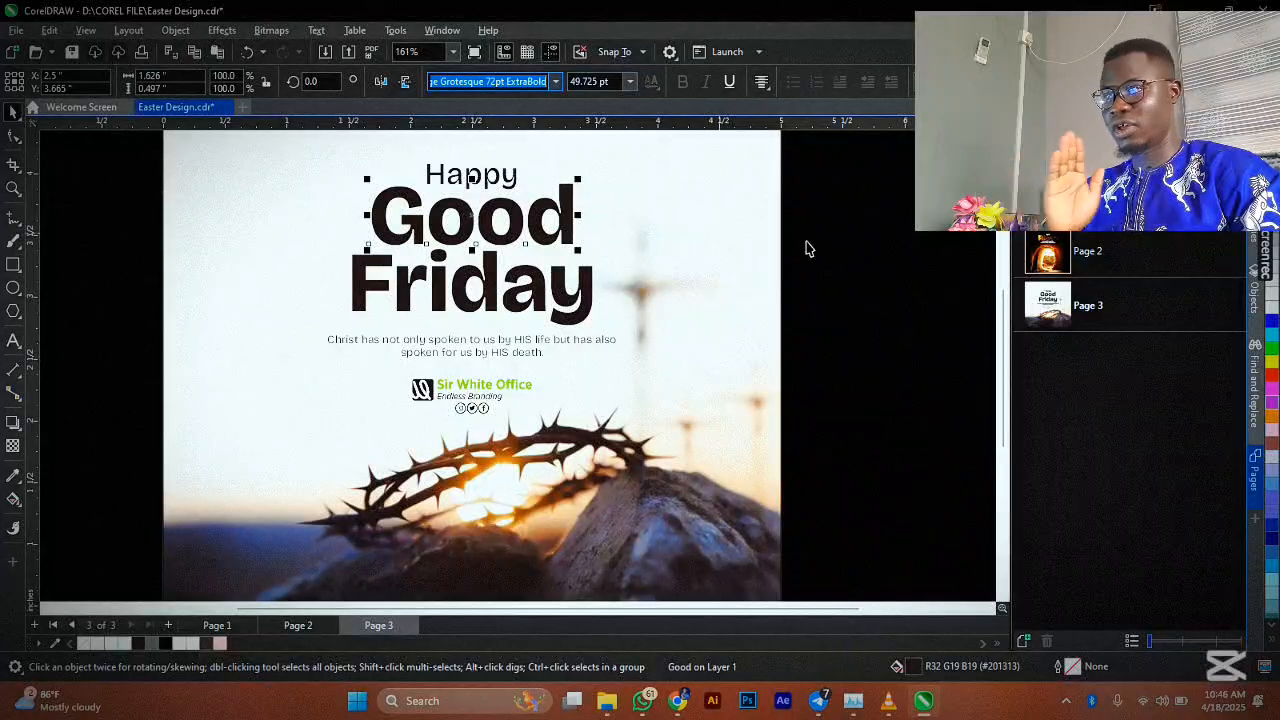
key("Escape")
Sample the dark rock colour from the crown-of-thorns photo into the document palette
scroll(445, 308, "down", 1)
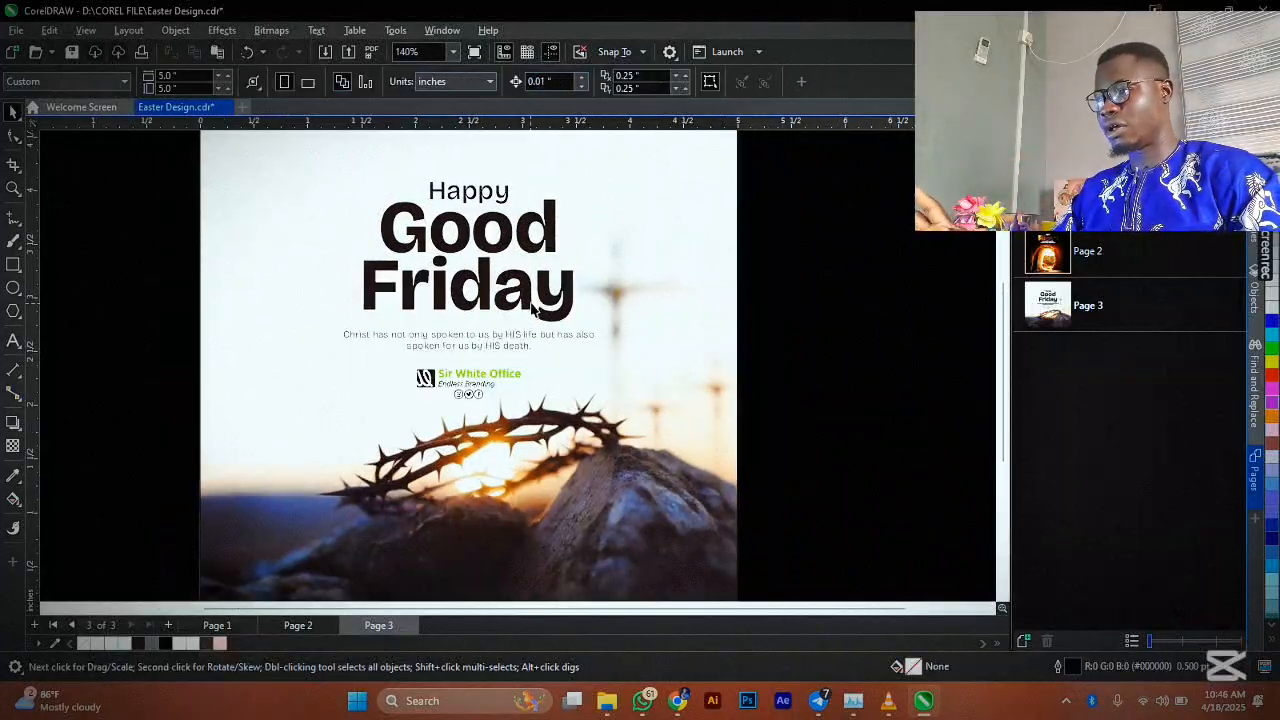
scroll(537, 307, "down", 1)
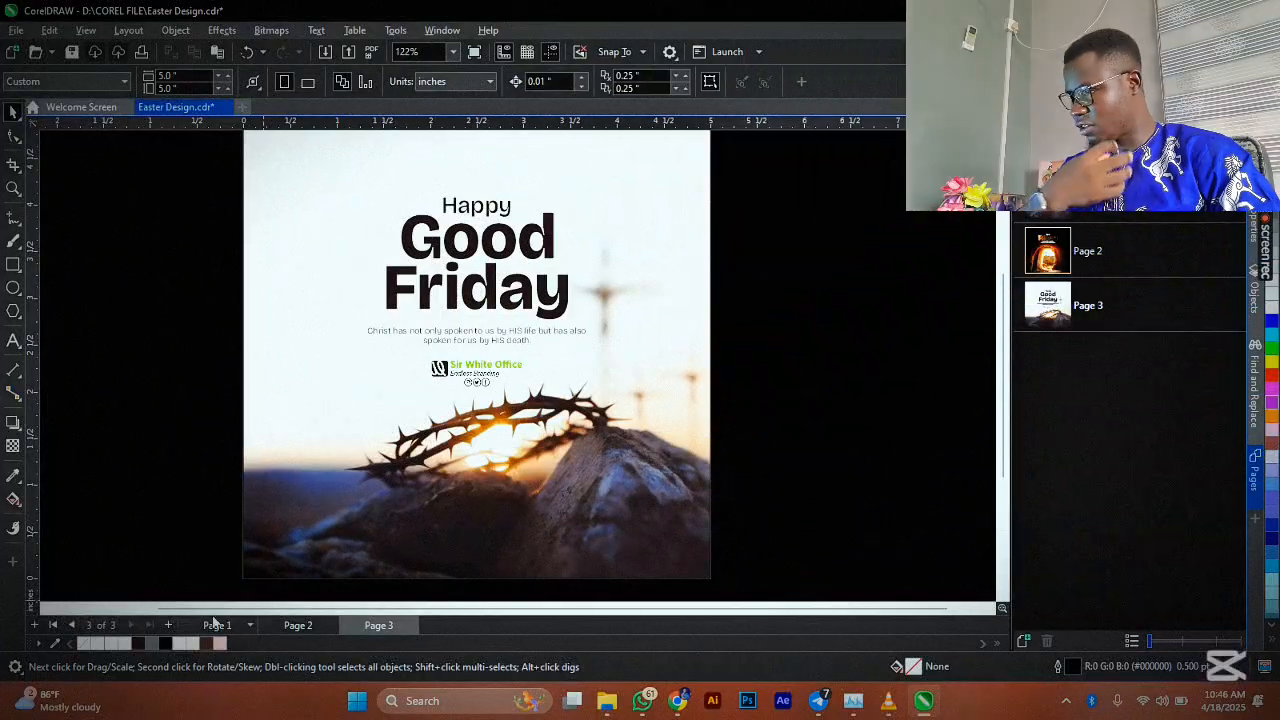
left_click(55, 643)
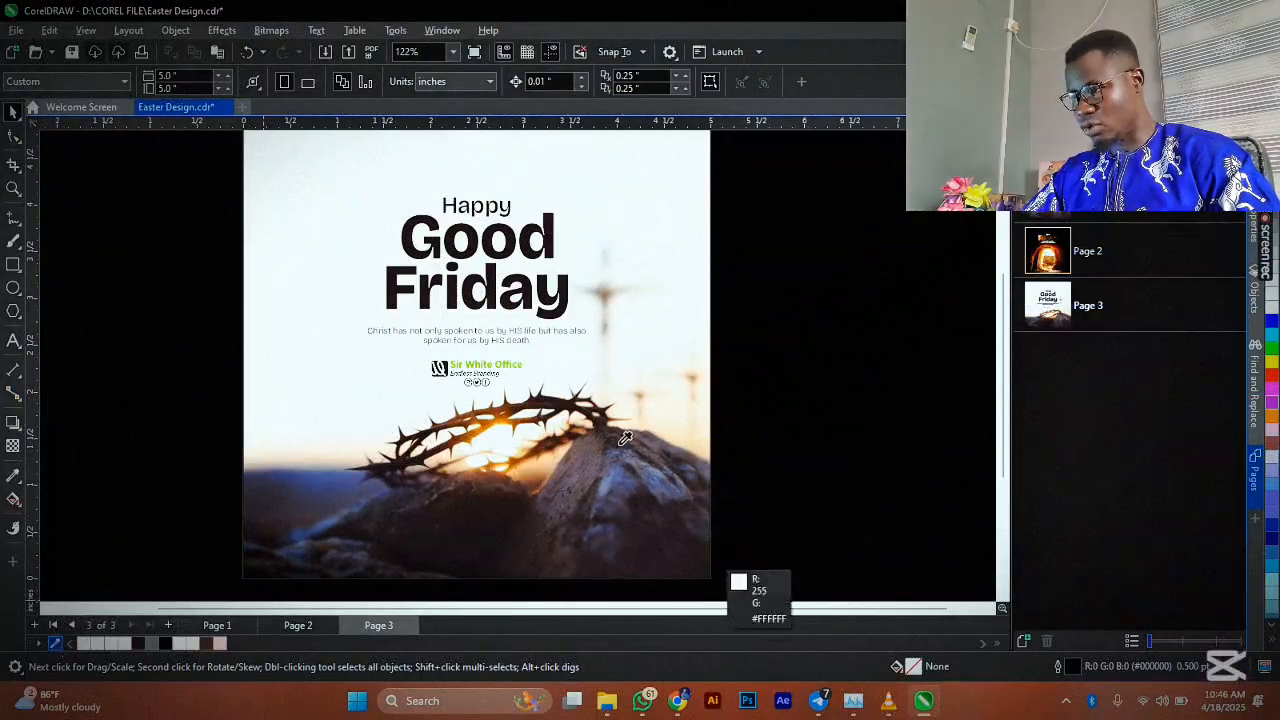
left_click(587, 518)
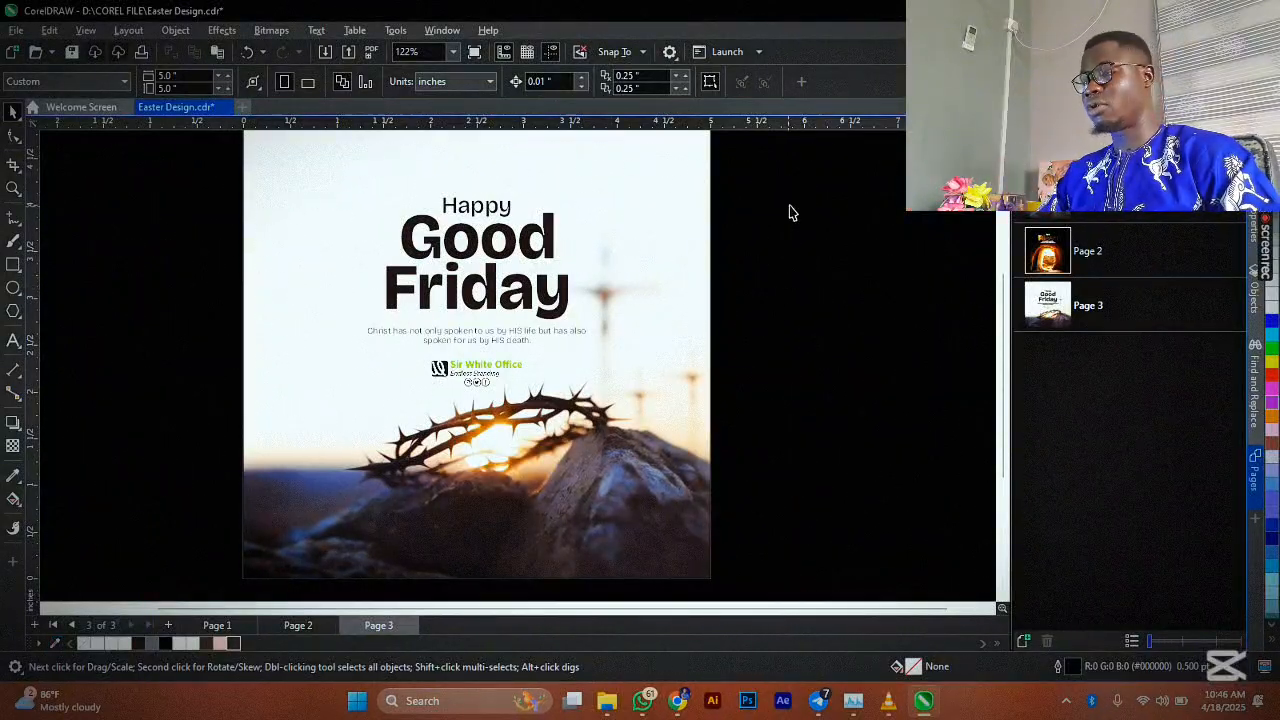
Bring the image "3am window view.jpg" from the Download folder onto the page 3 flyer
scroll(492, 262, "down", 2)
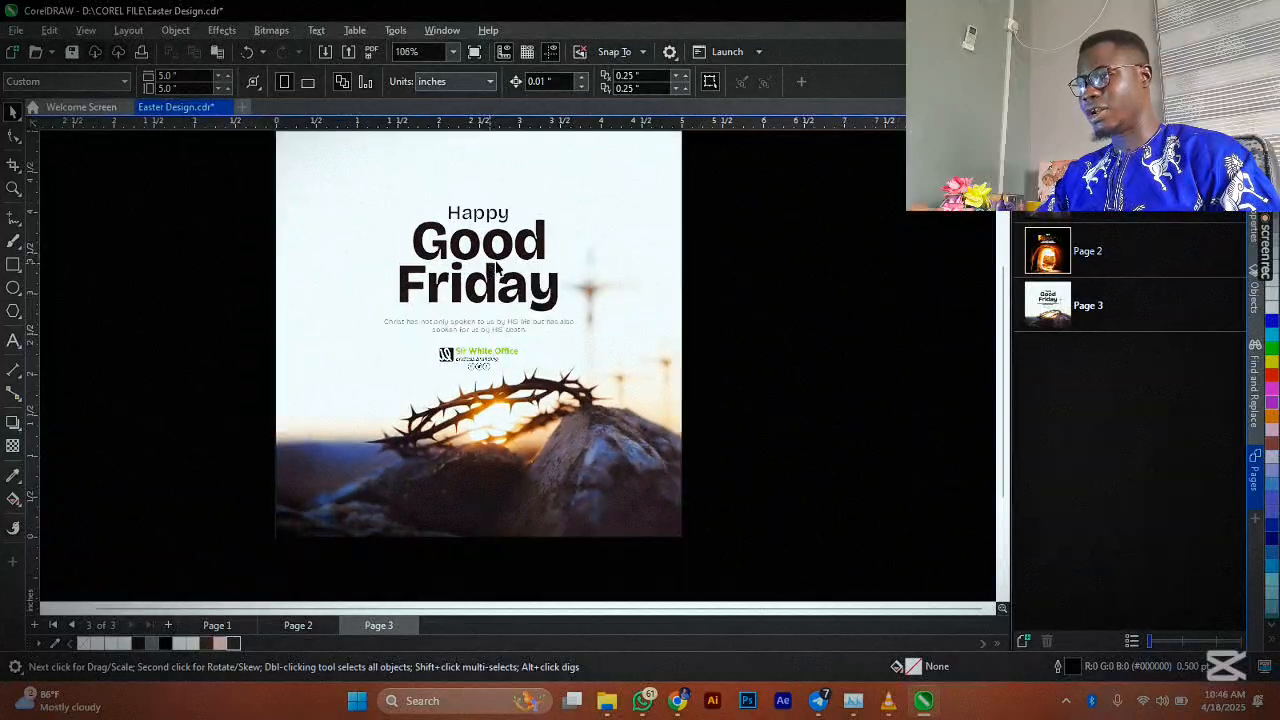
scroll(484, 292, "up", 1)
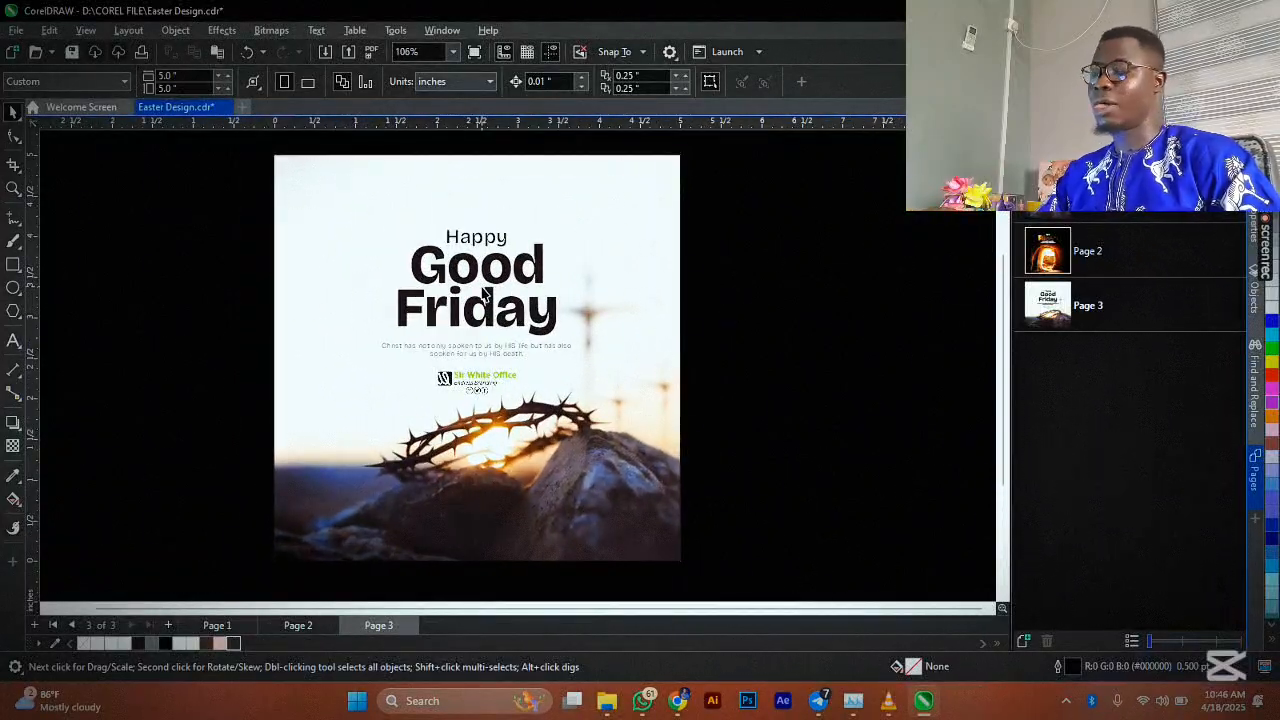
scroll(483, 292, "up", 1)
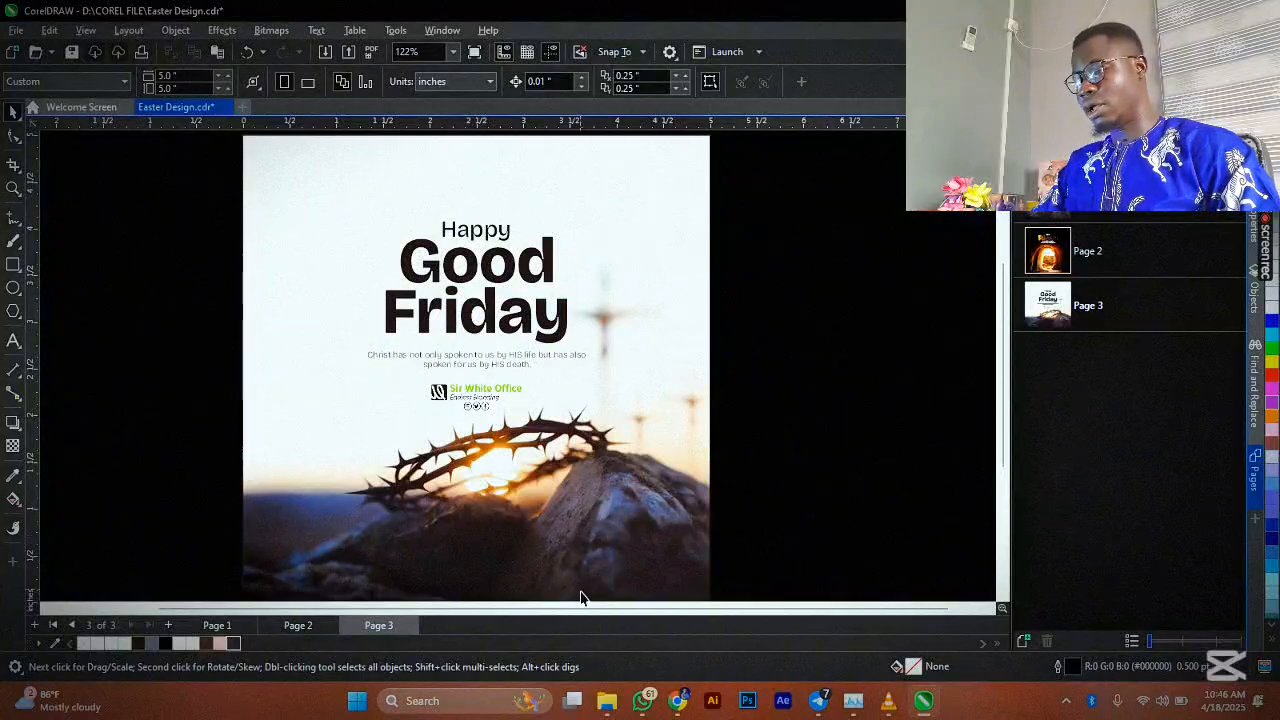
mouse_move(607, 700)
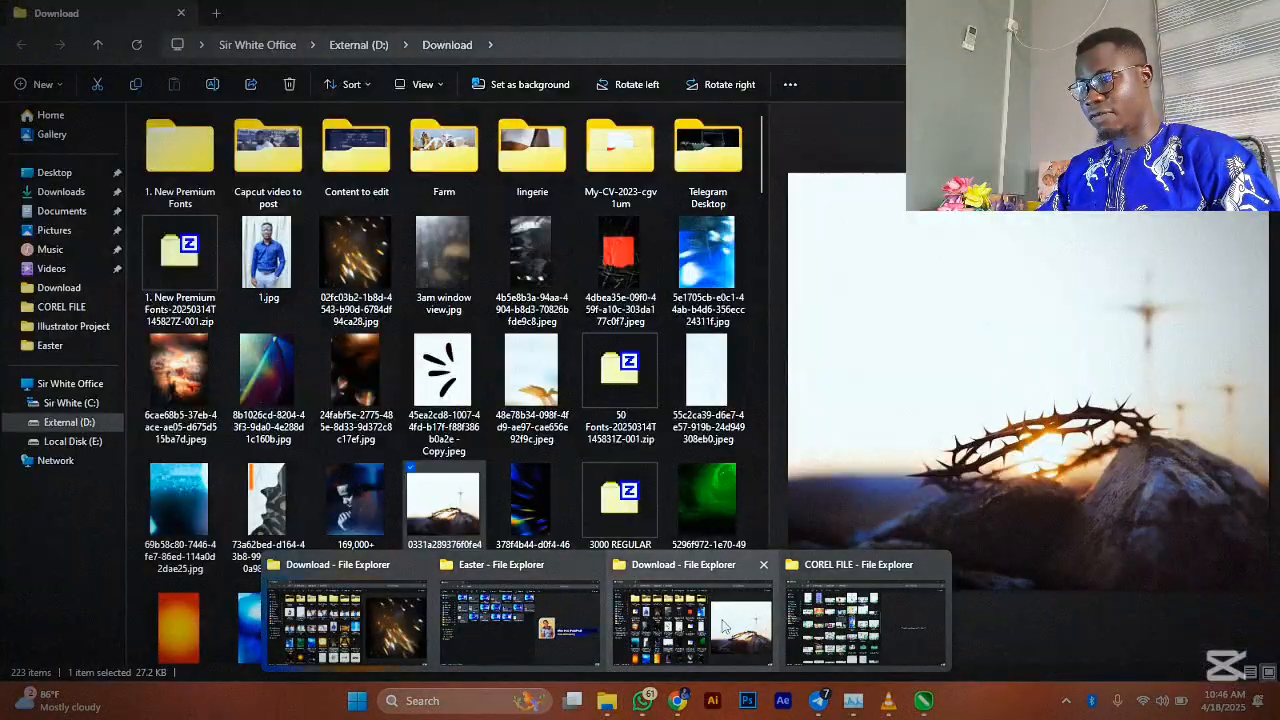
left_click(690, 622)
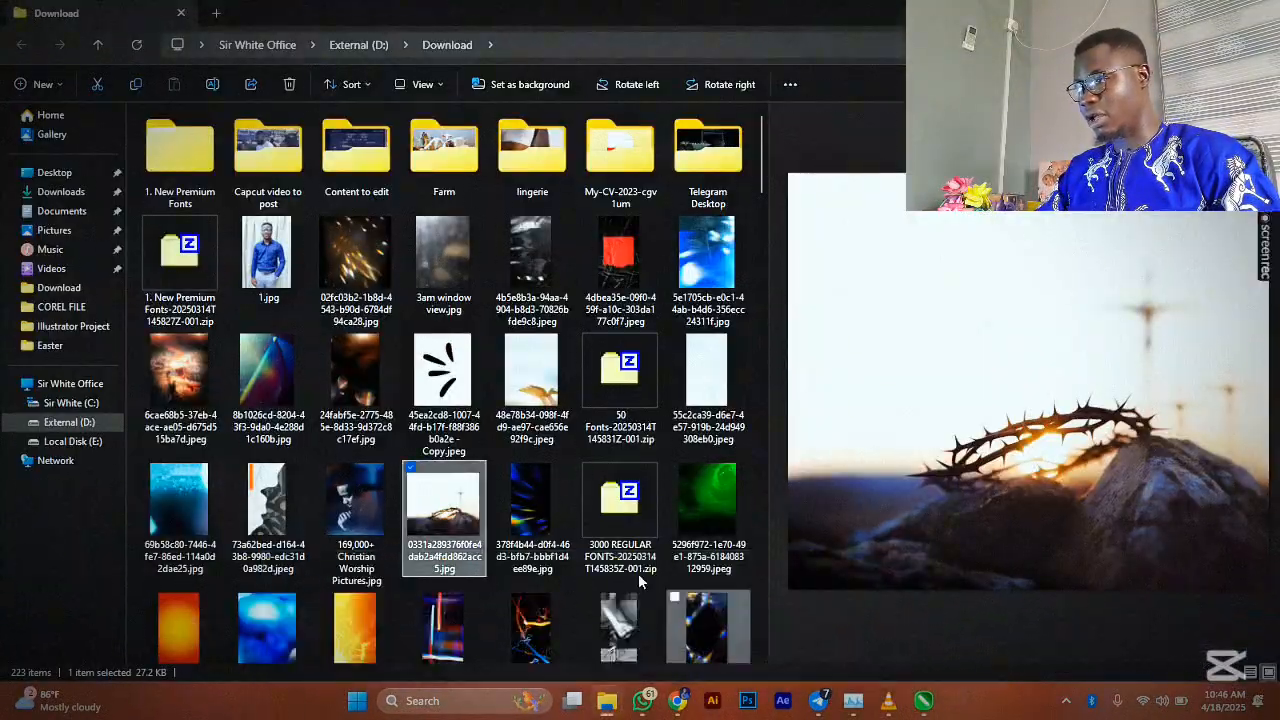
left_click(463, 270)
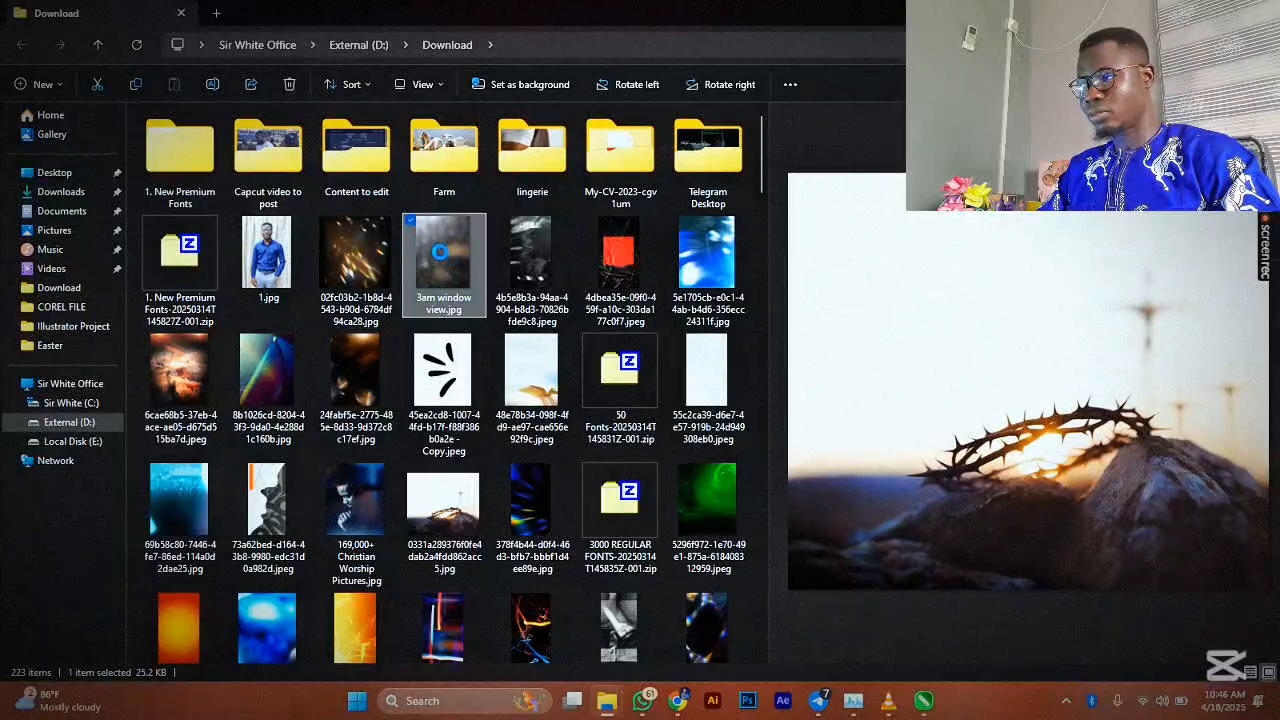
left_click_drag(446, 253, 494, 397)
Resize the placed window-view image to 5 × 5 inches and centre it on the page
scroll(446, 400, "down", 3)
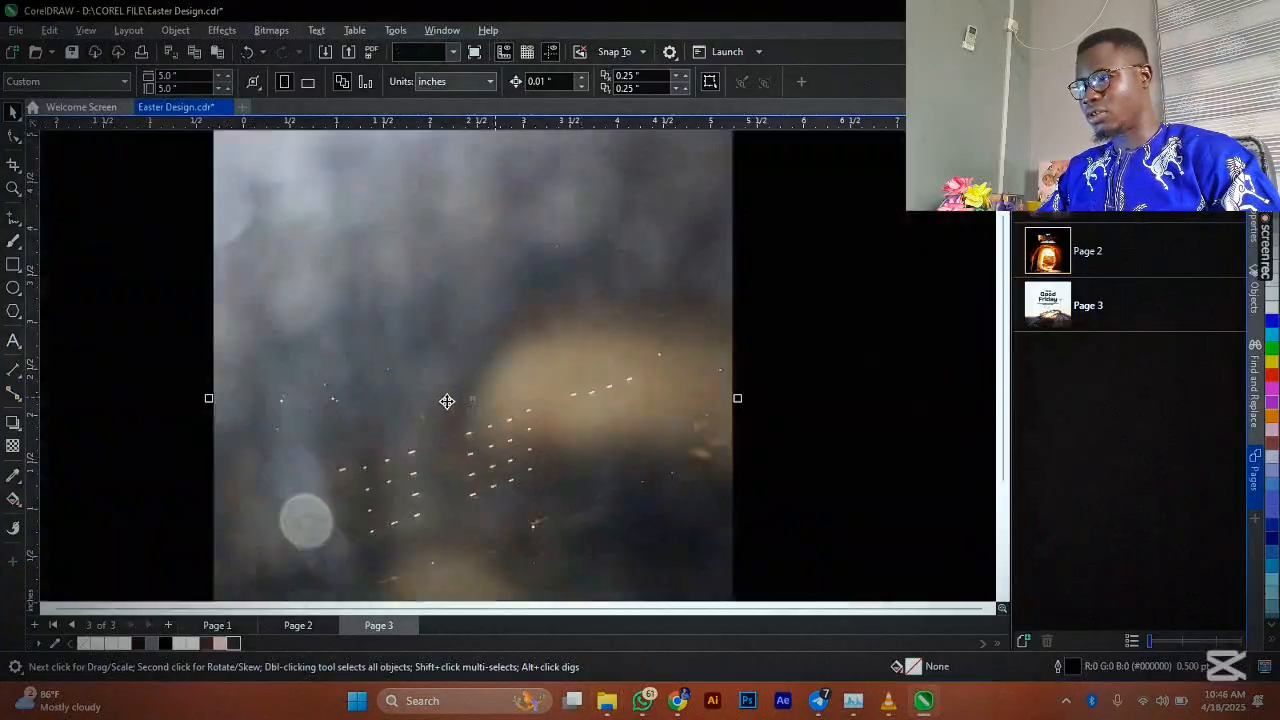
left_click_drag(645, 162, 511, 338)
left_click_drag(175, 81, 140, 76)
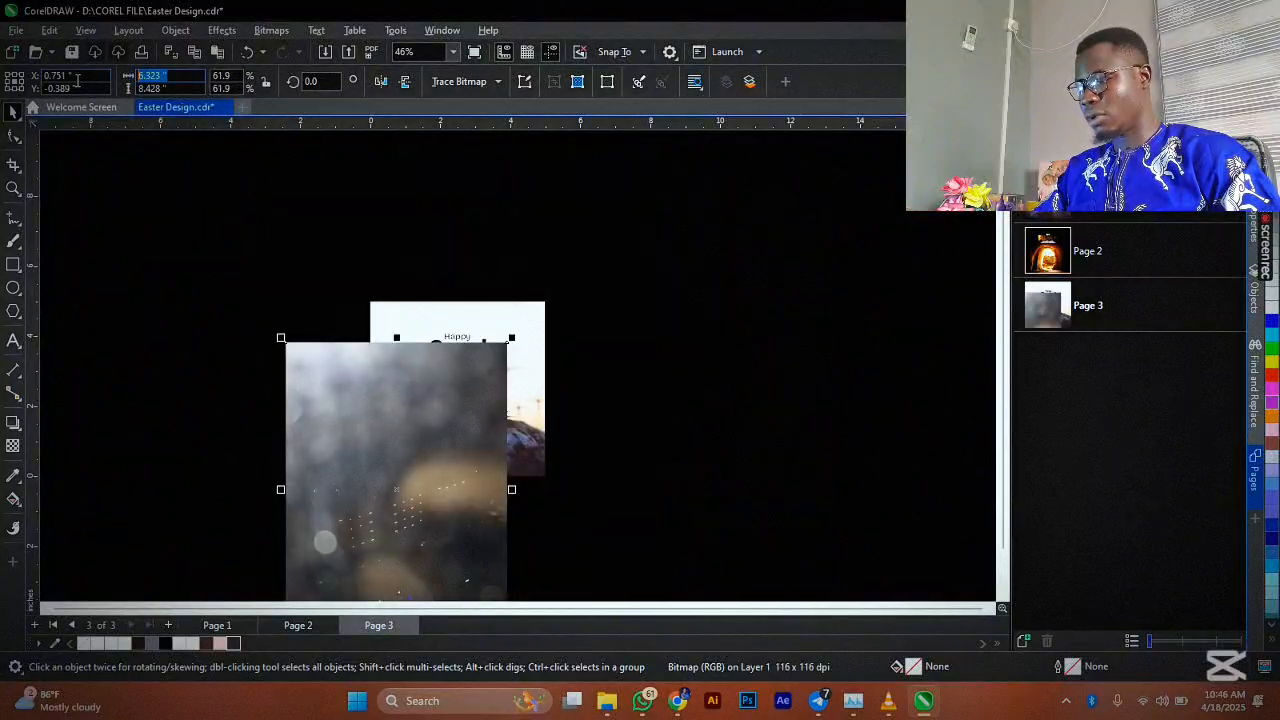
type("5")
key("Return")
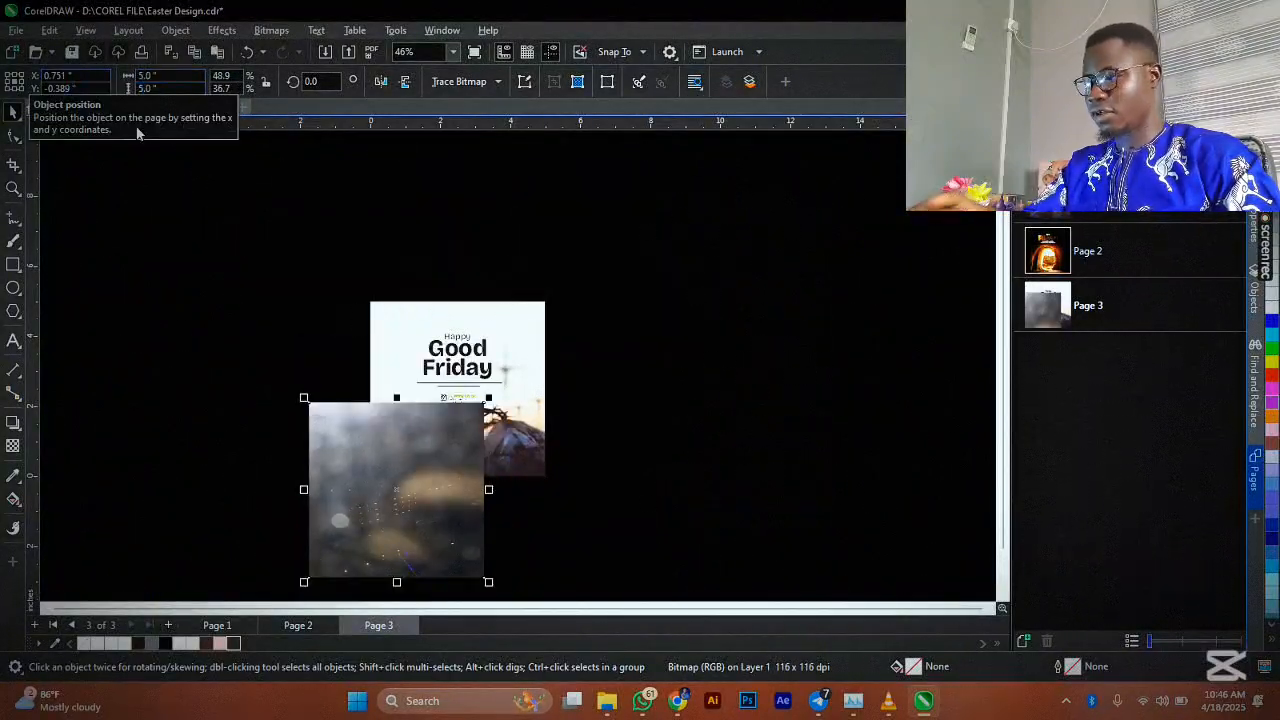
key("p")
scroll(459, 347, "up", 2)
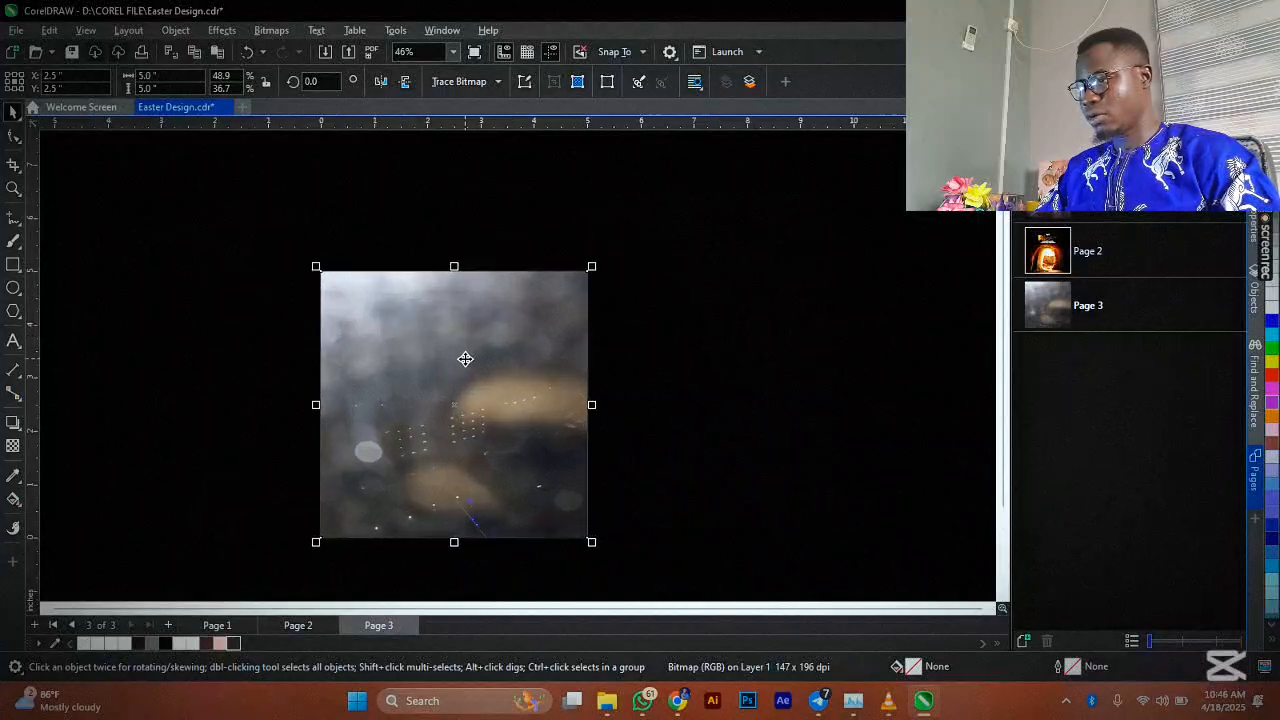
Try the Screen merge mode on the window-view image and settle on Color Dodge for its transparency
left_click(462, 356)
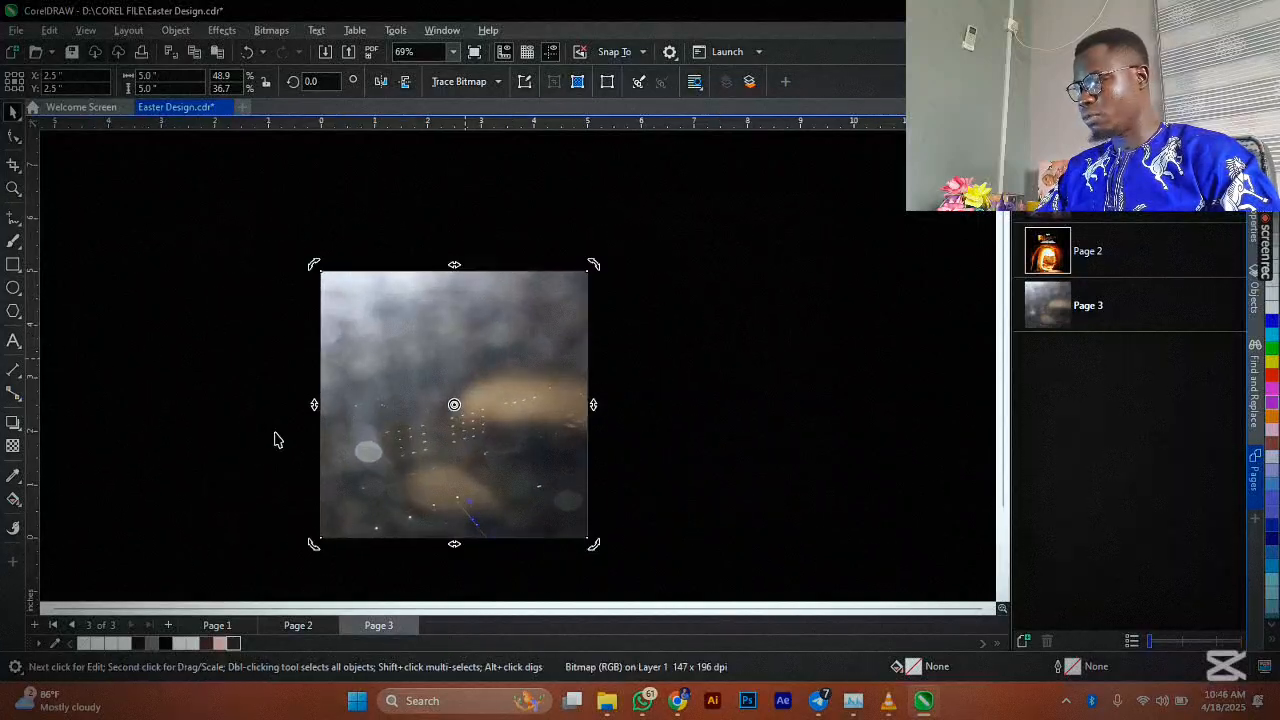
left_click(9, 449)
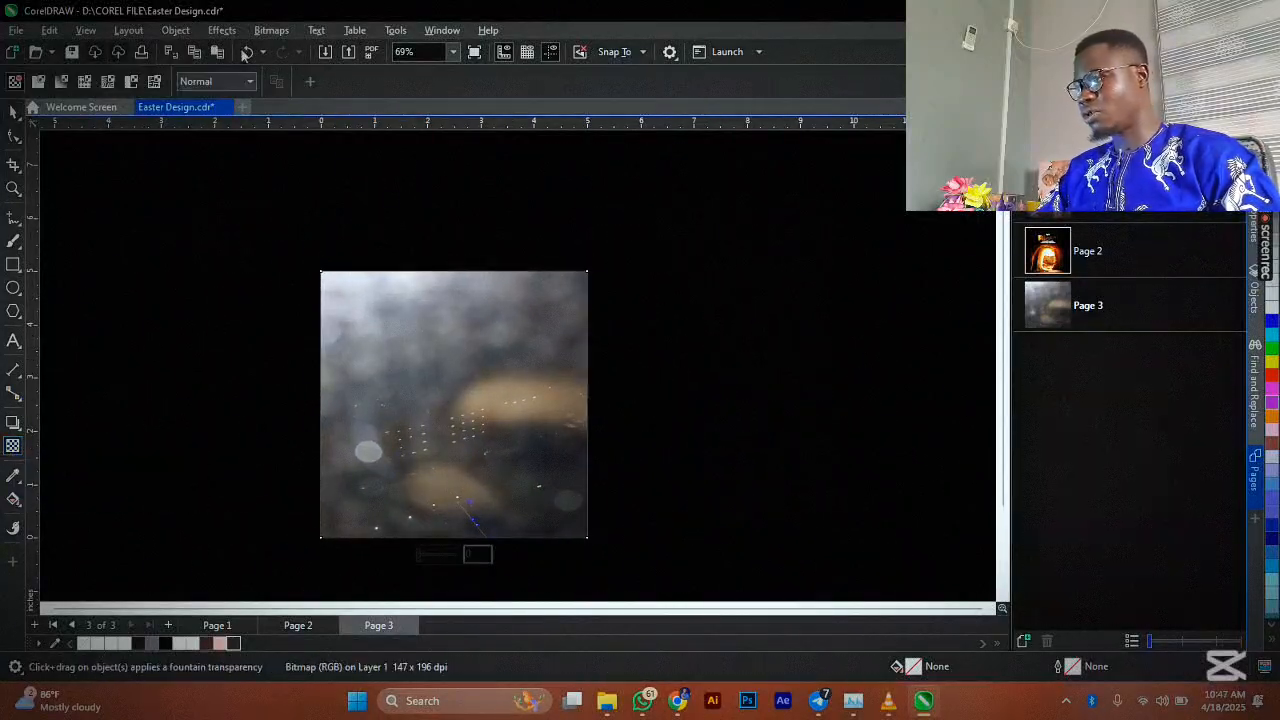
left_click(240, 86)
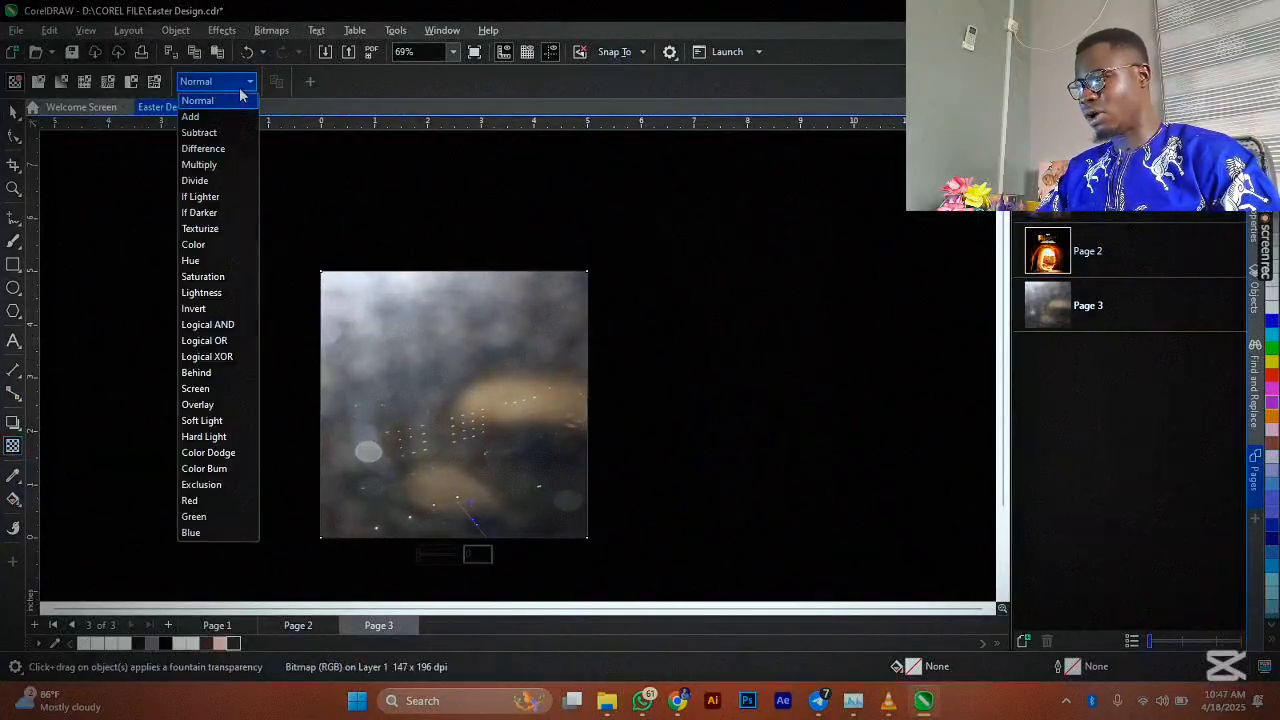
left_click(213, 390)
scroll(400, 482, "up", 2)
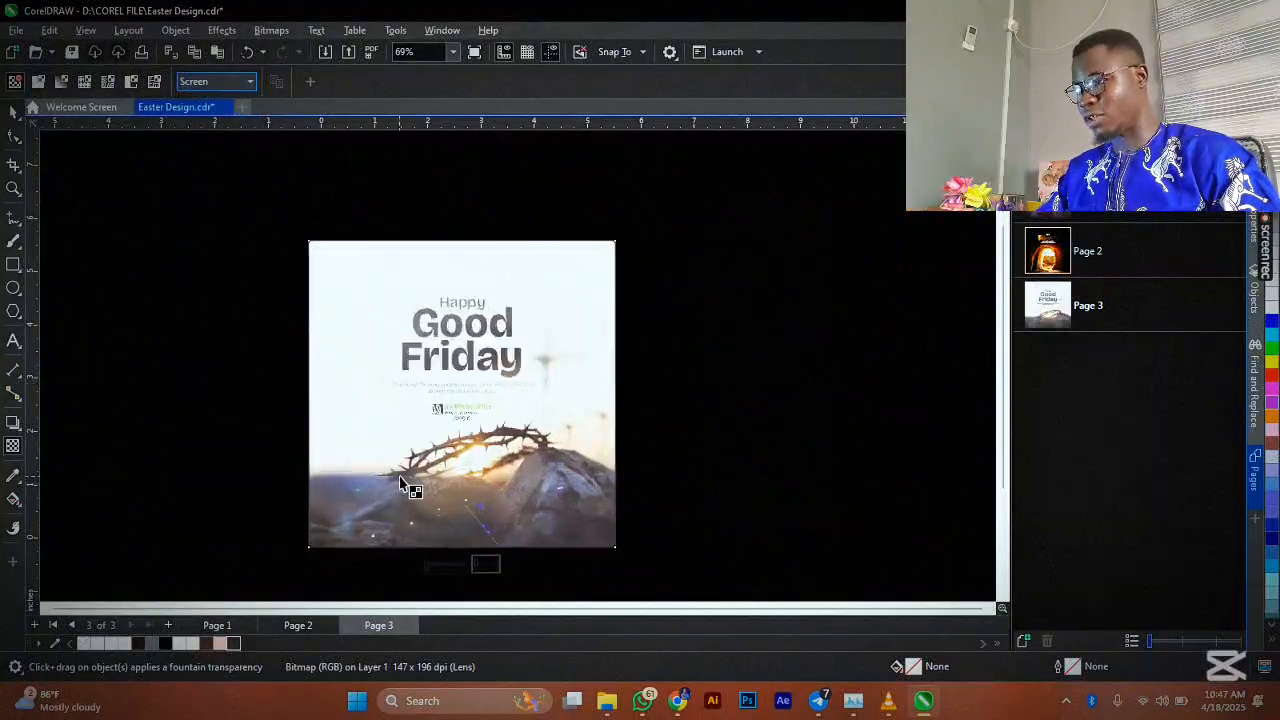
left_click(198, 81)
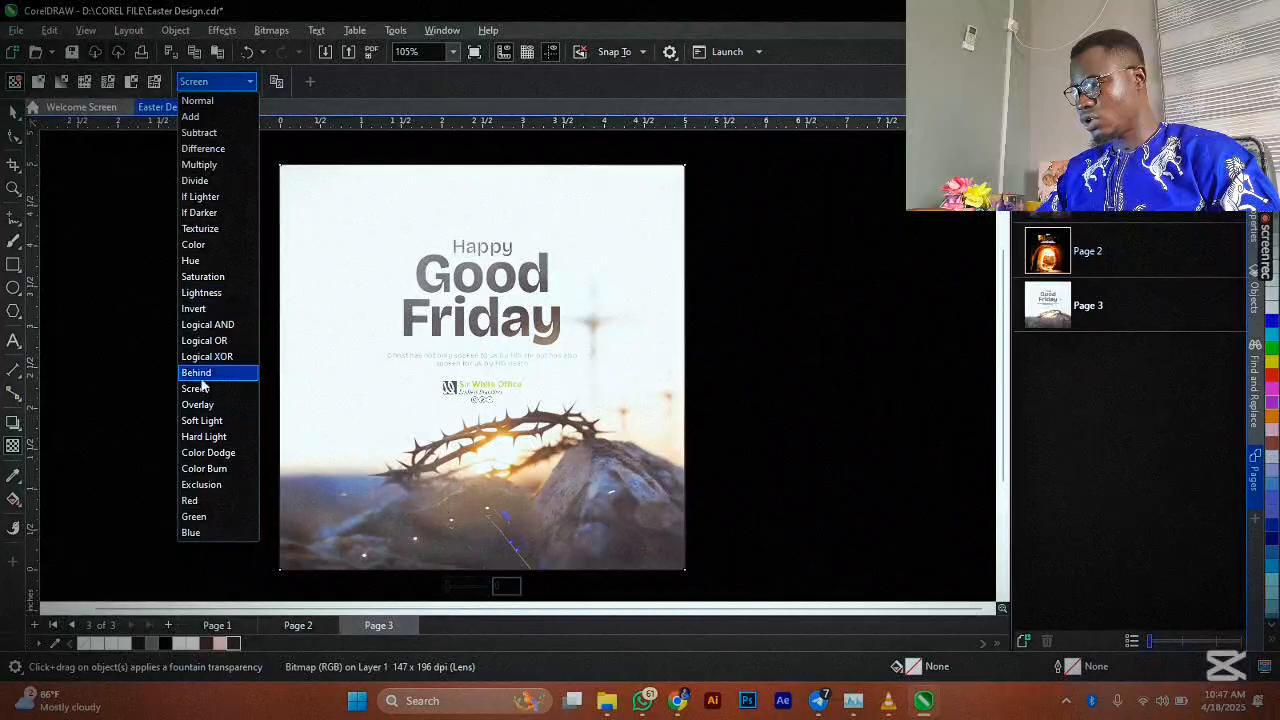
left_click(211, 455)
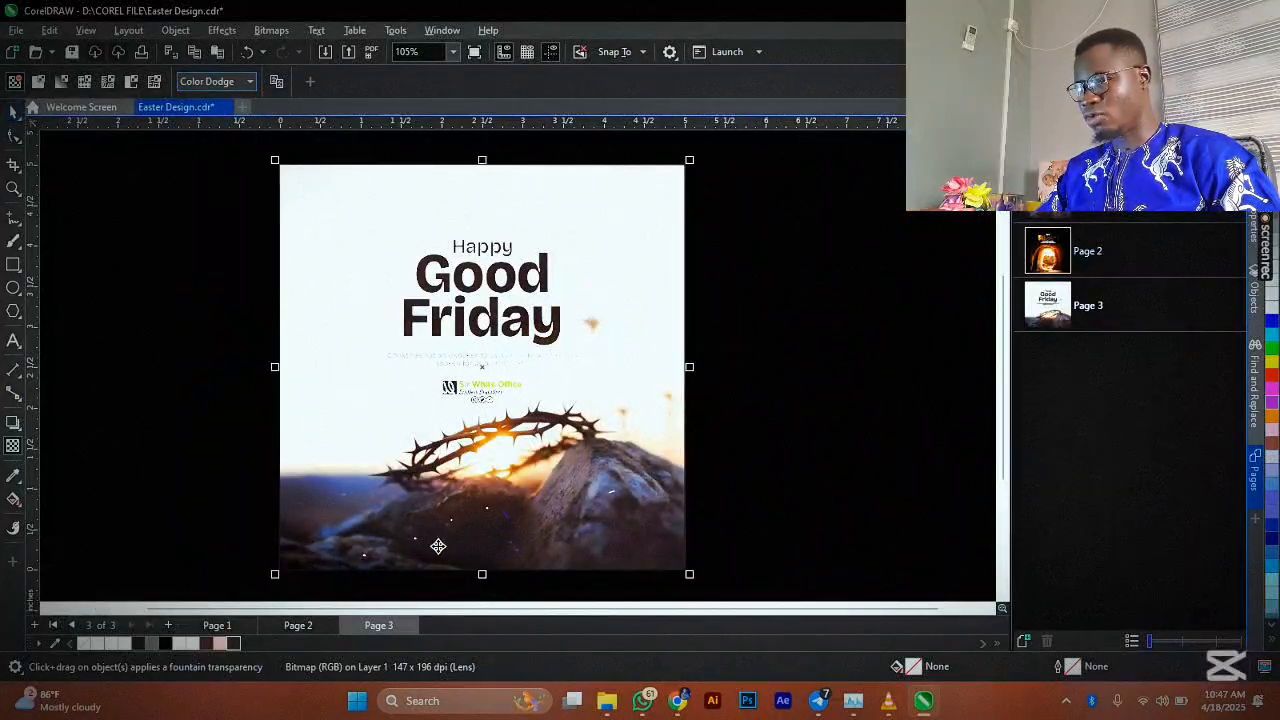
scroll(438, 546, "up", 2)
key("space")
scroll(520, 480, "down", 2)
scroll(520, 483, "up", 1)
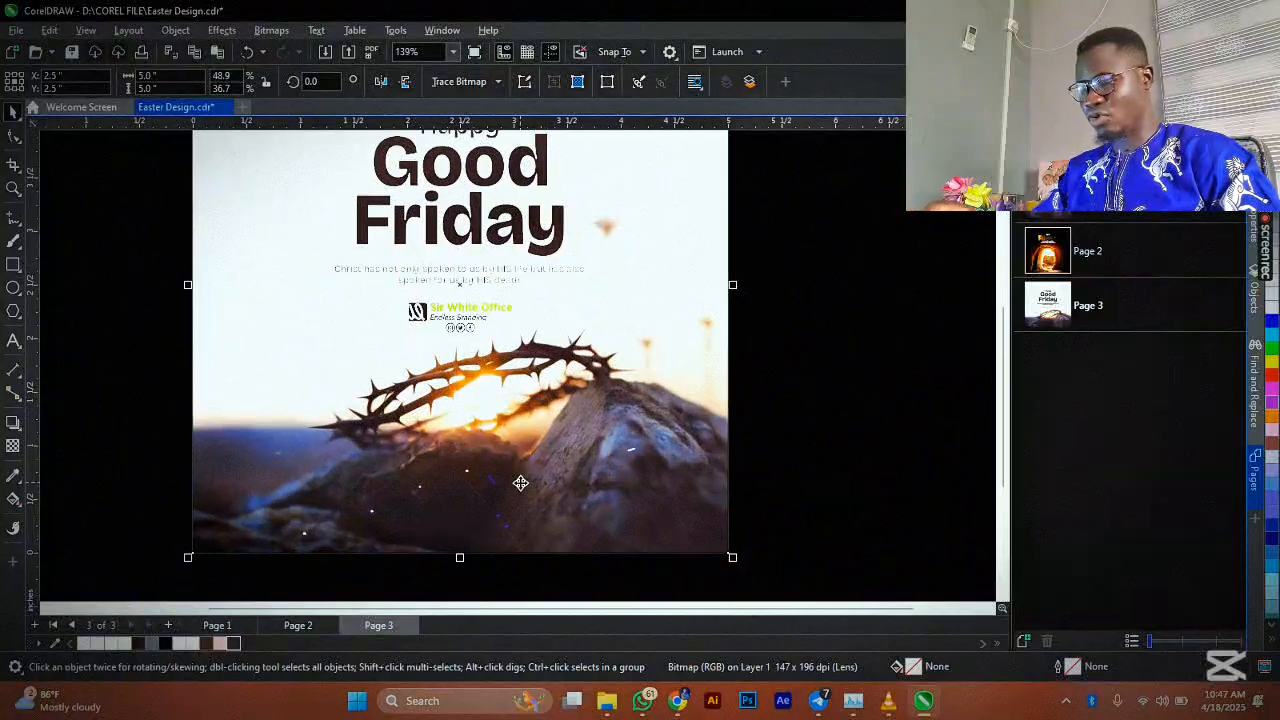
Compare the rocks with and without the window-view overlay effect, and examine the quote and logo up close
key("ctrl+z")
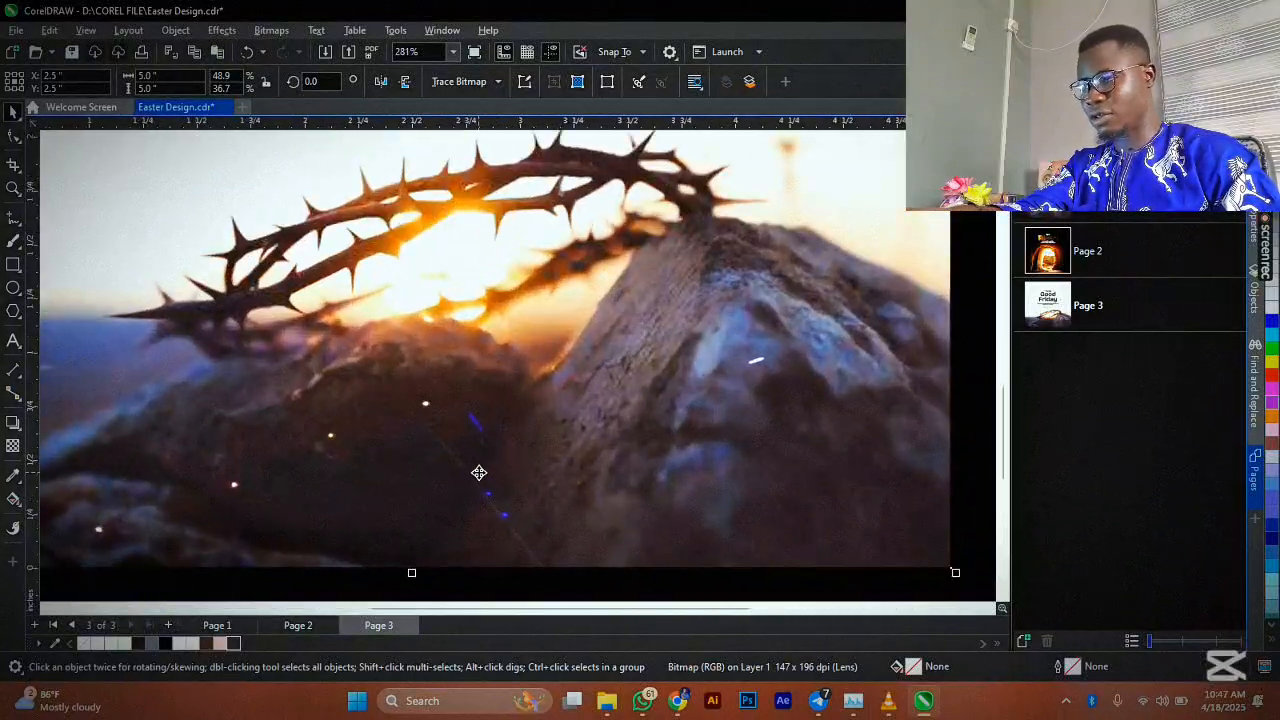
key("Escape")
left_click(475, 482)
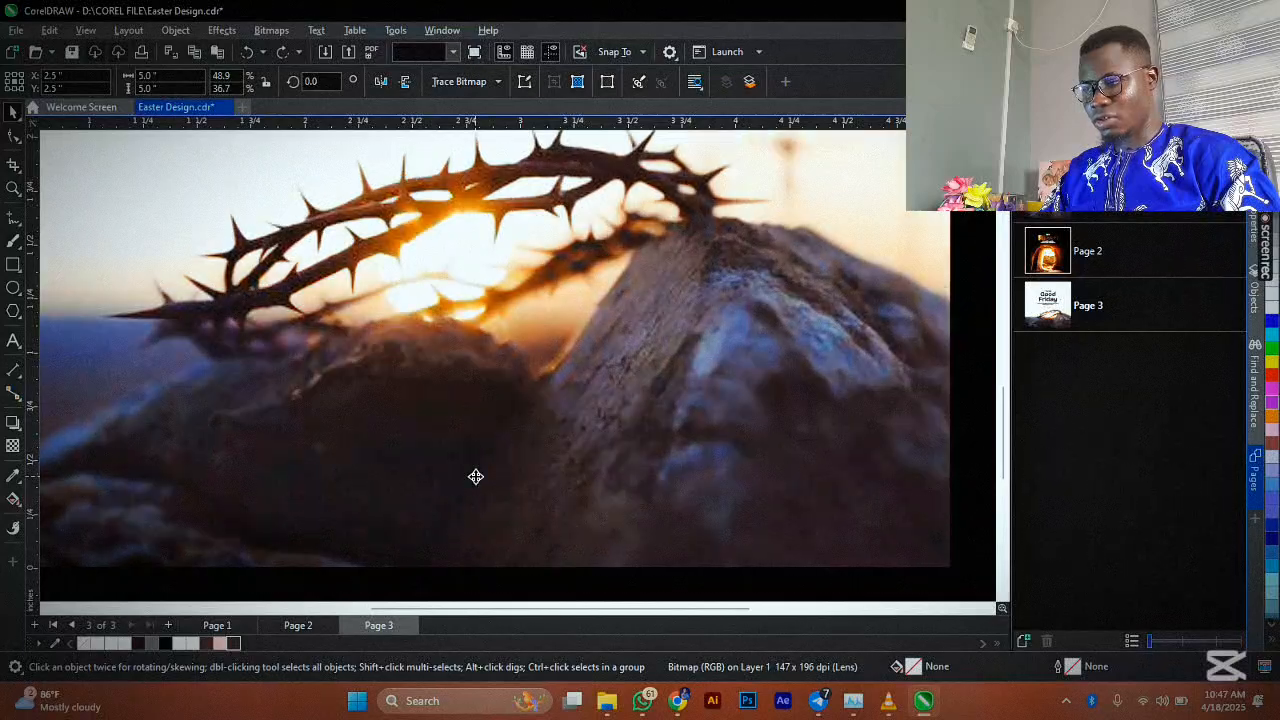
scroll(475, 477, "down", 3)
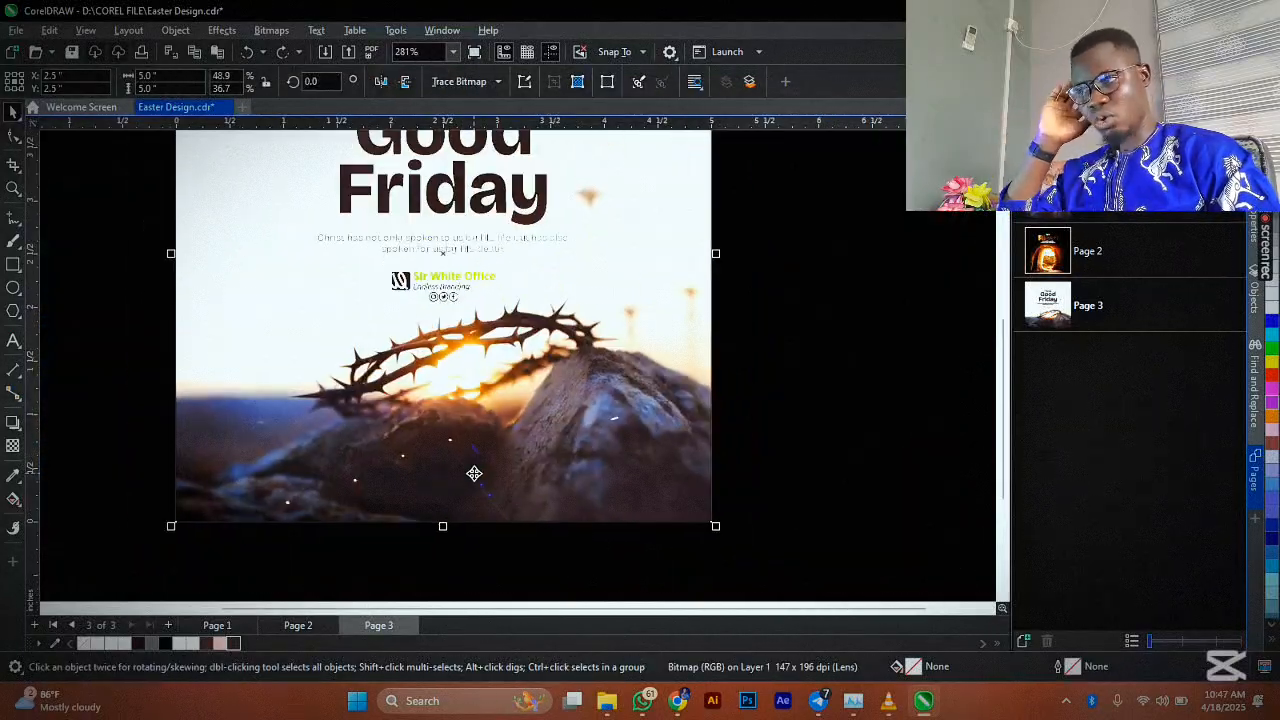
scroll(457, 253, "up", 2)
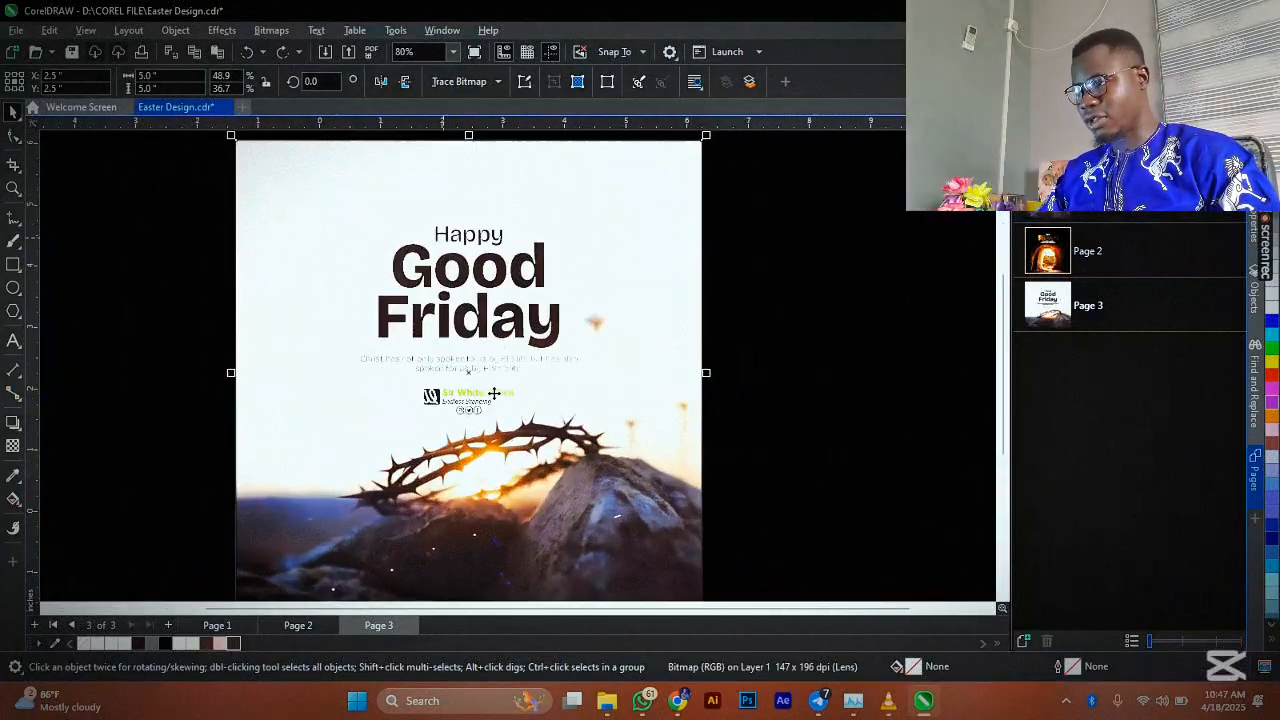
scroll(482, 367, "up", 2)
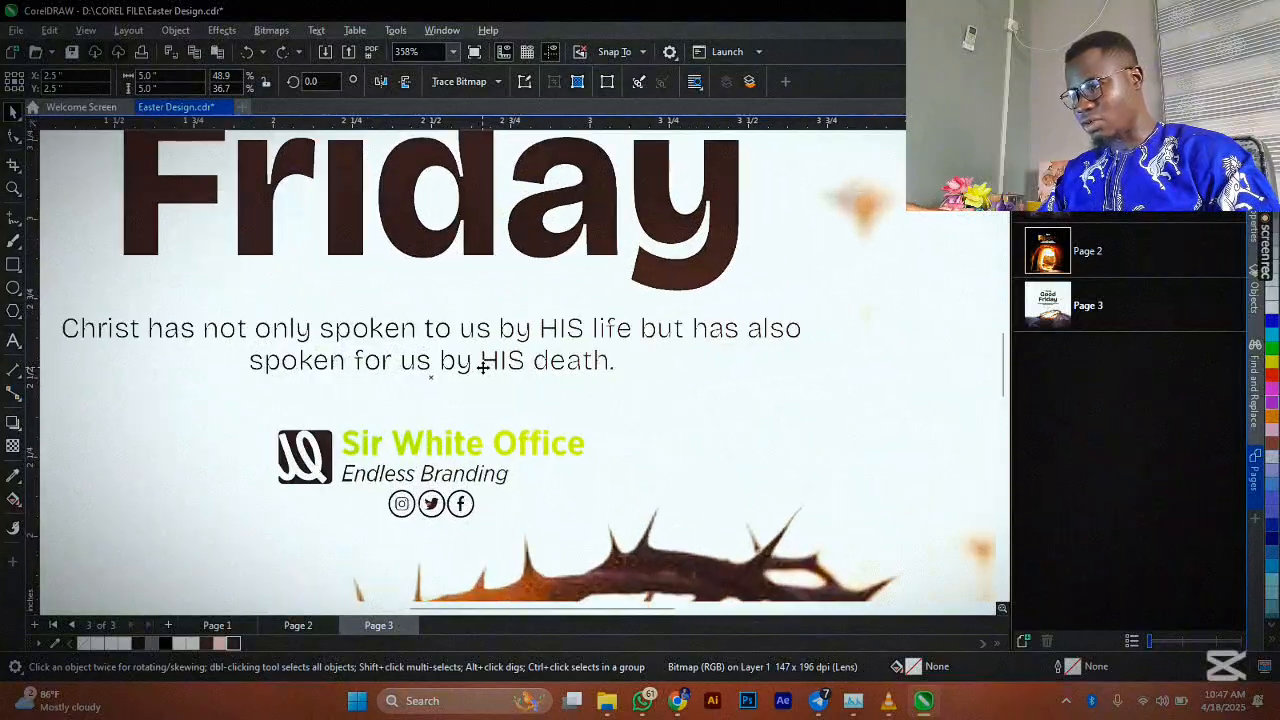
scroll(482, 367, "down", 3)
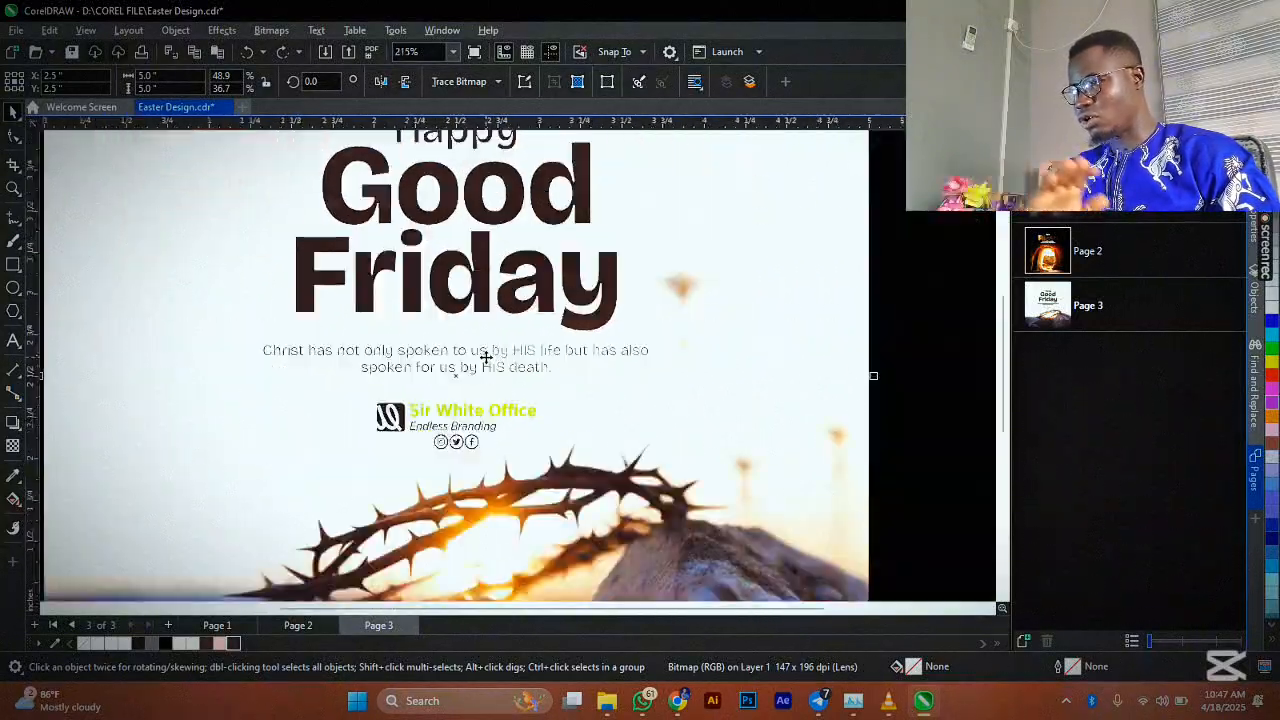
scroll(518, 361, "down", 1)
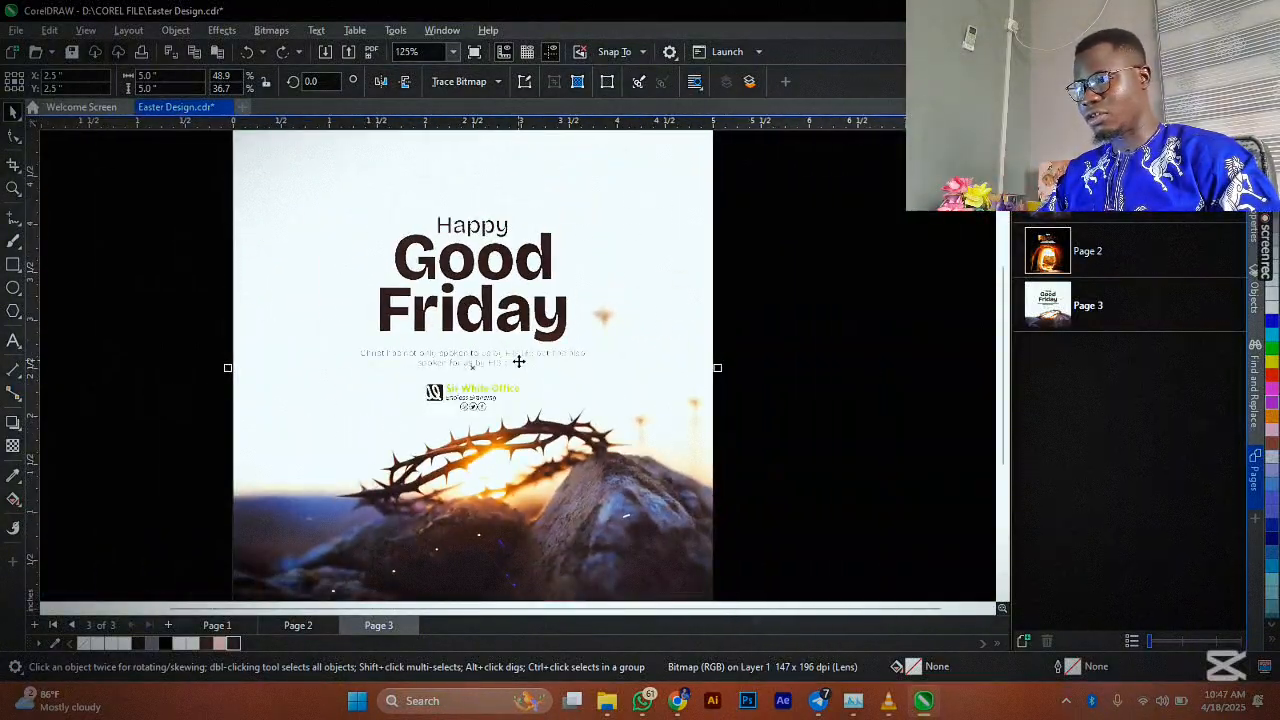
scroll(538, 314, "down", 2)
left_click(731, 257)
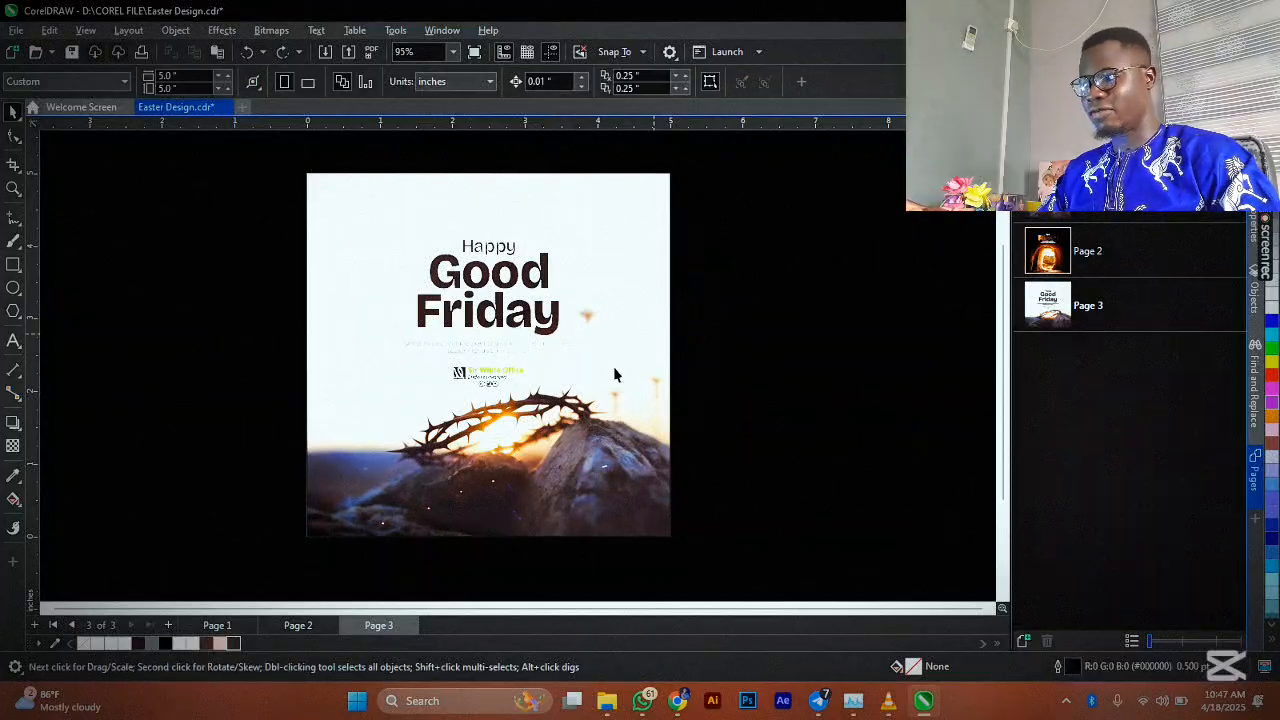
Compare the flyer with the Good Friday design on page 1 and return to page 3
scroll(535, 395, "up", 1)
left_click(217, 625)
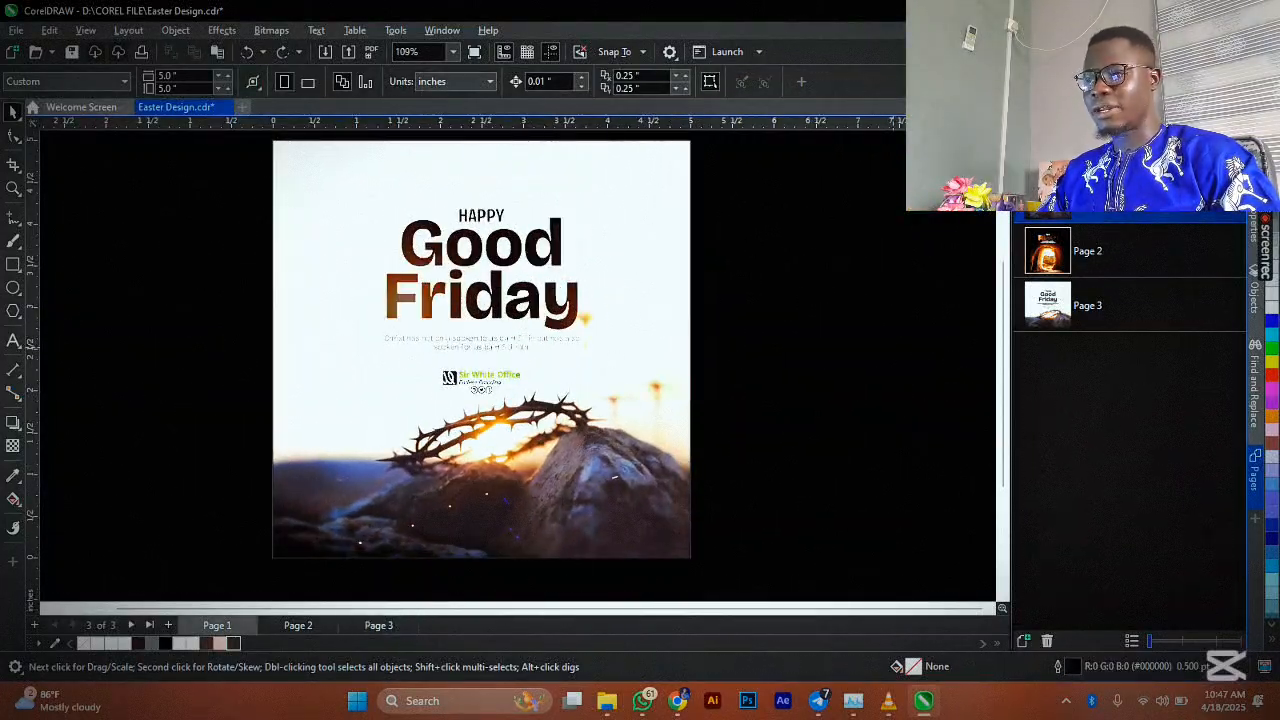
left_click(1060, 314)
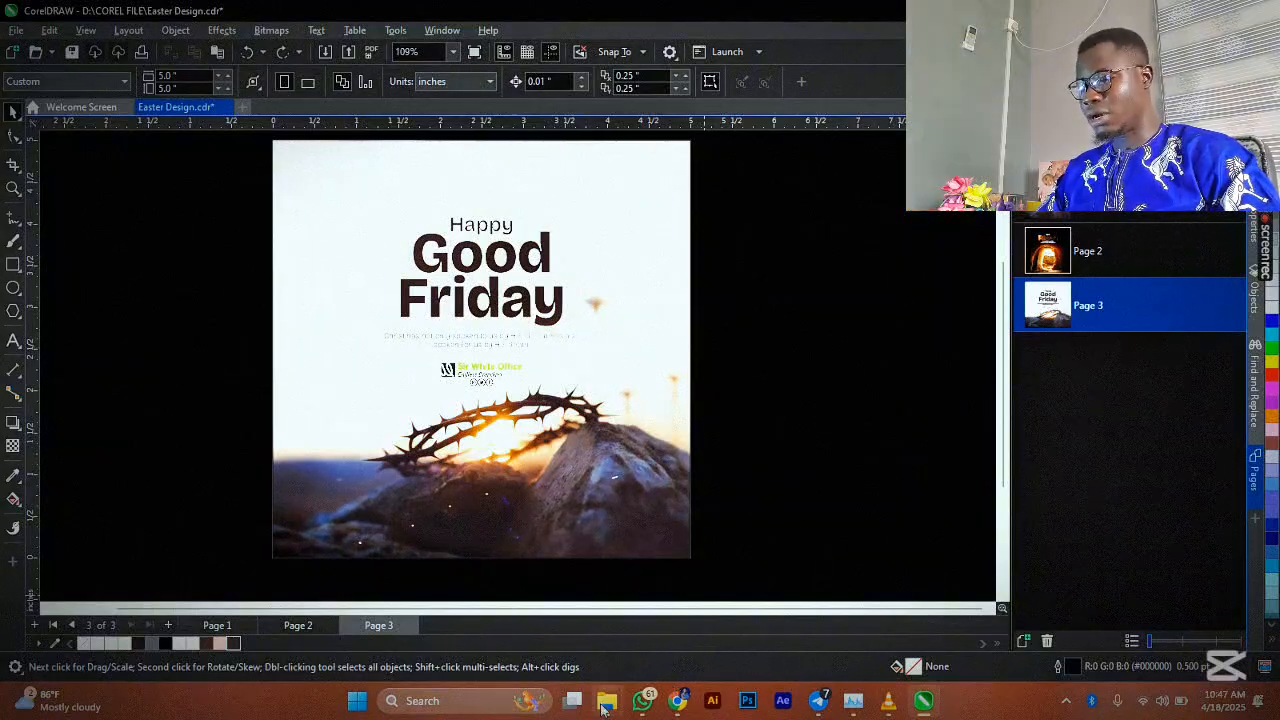
Switch to File Explorer, find the yellow glow image on black in the Download folder, and place it on page 3 of the flyer
mouse_move(607, 700)
left_click(668, 625)
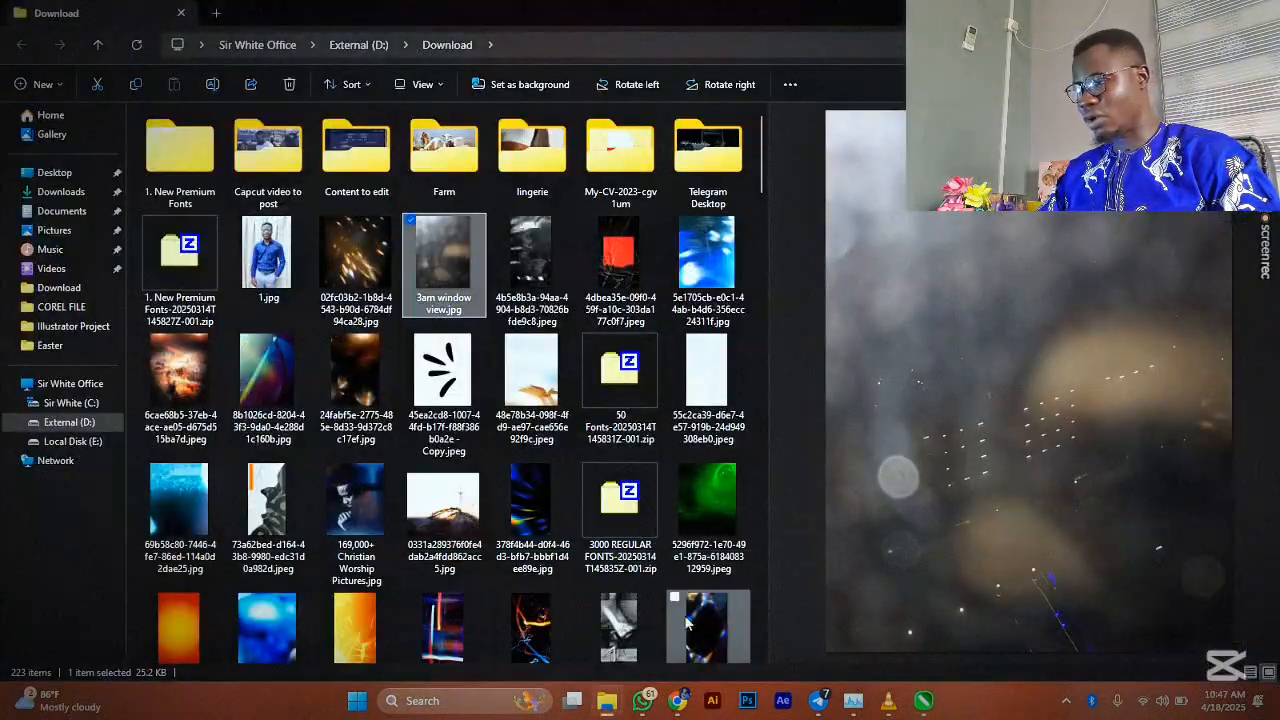
scroll(764, 656, "down", 2)
scroll(764, 656, "down", 3)
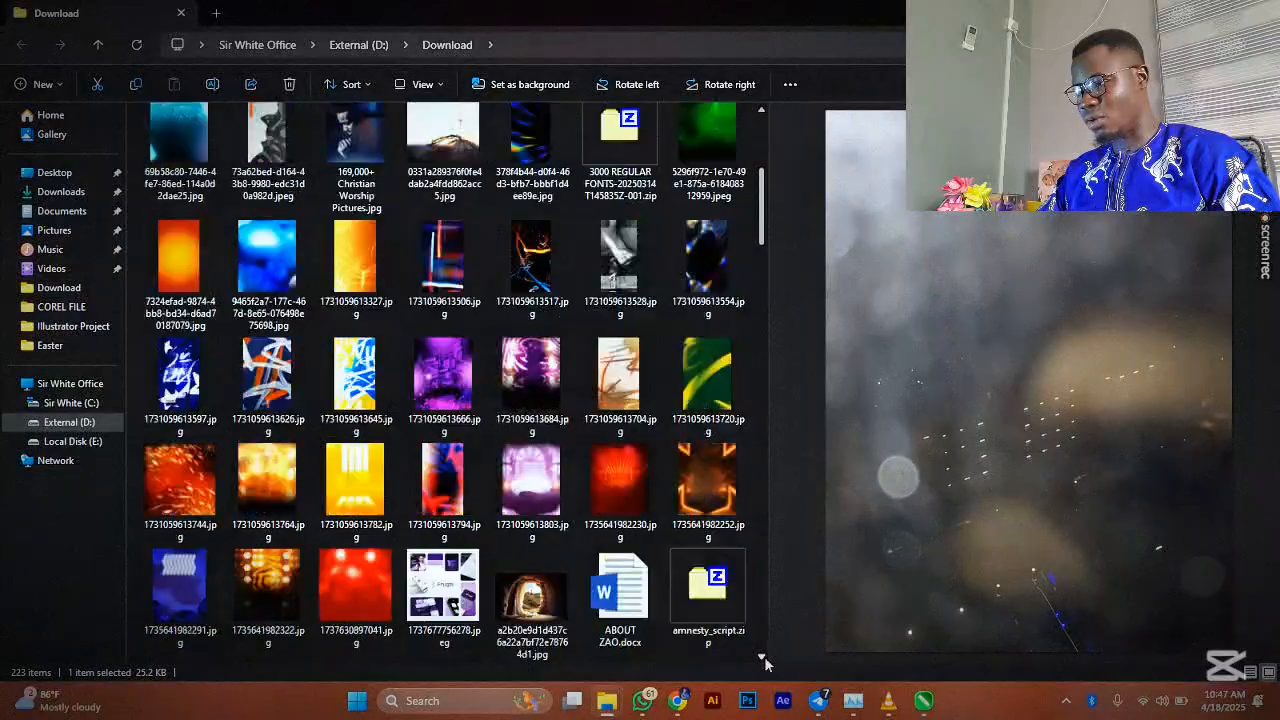
scroll(712, 244, "down", 3)
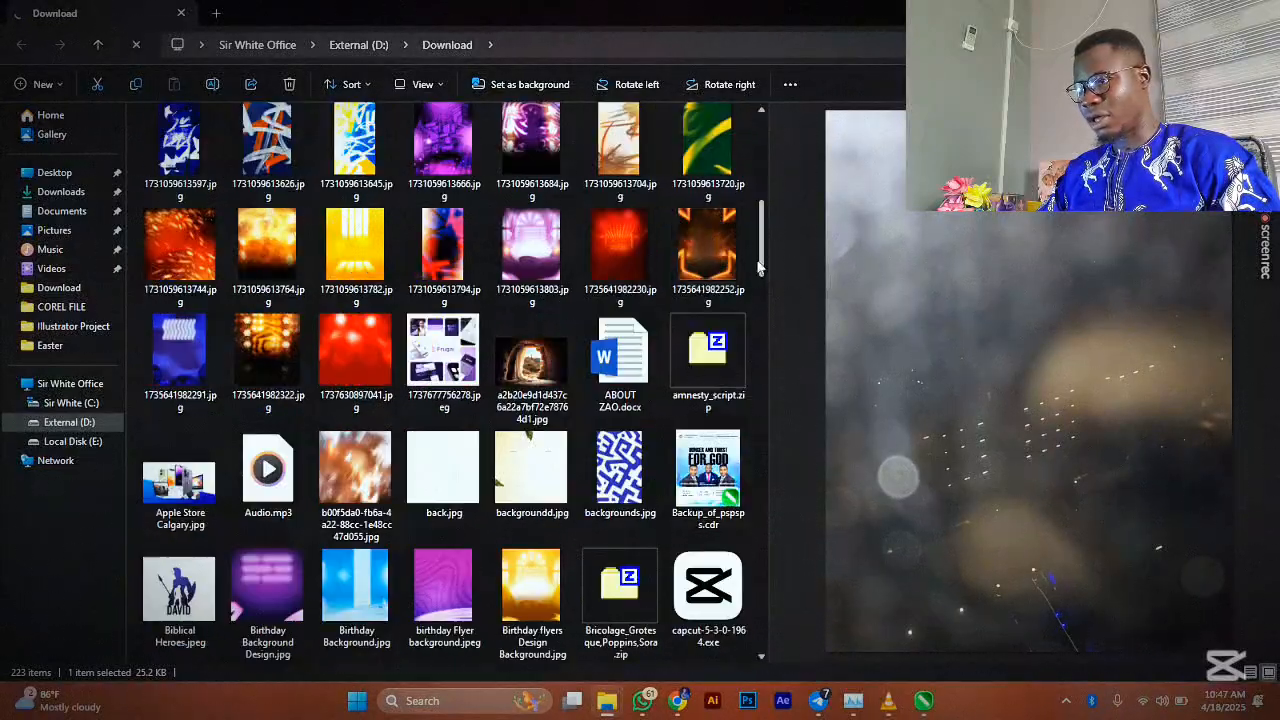
left_click_drag(762, 244, 764, 396)
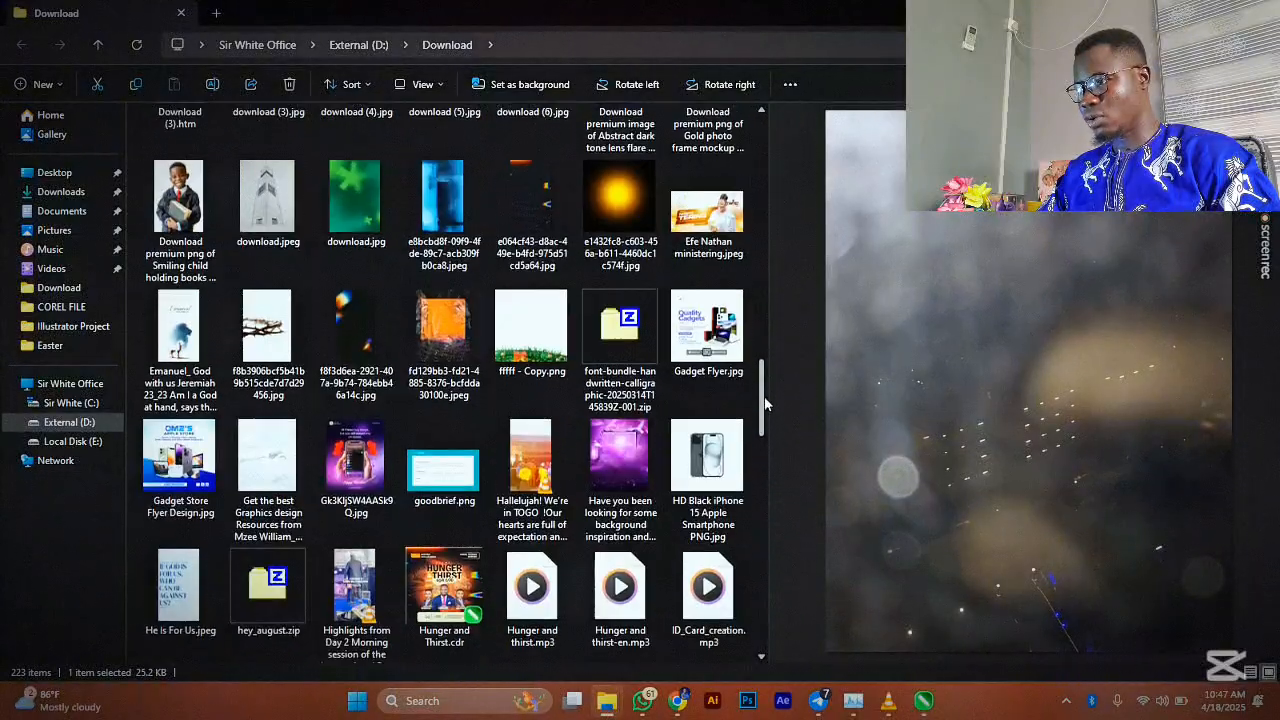
left_click(630, 228)
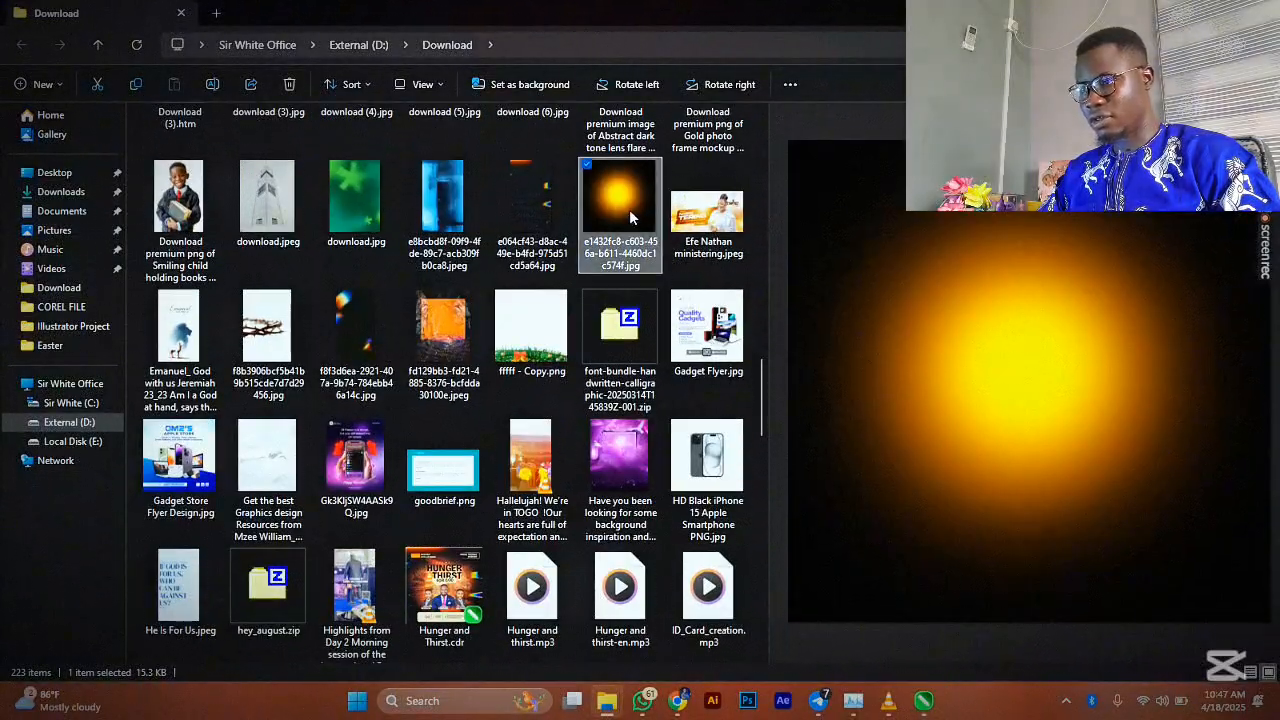
left_click_drag(757, 393, 758, 436)
scroll(758, 436, "up", 6)
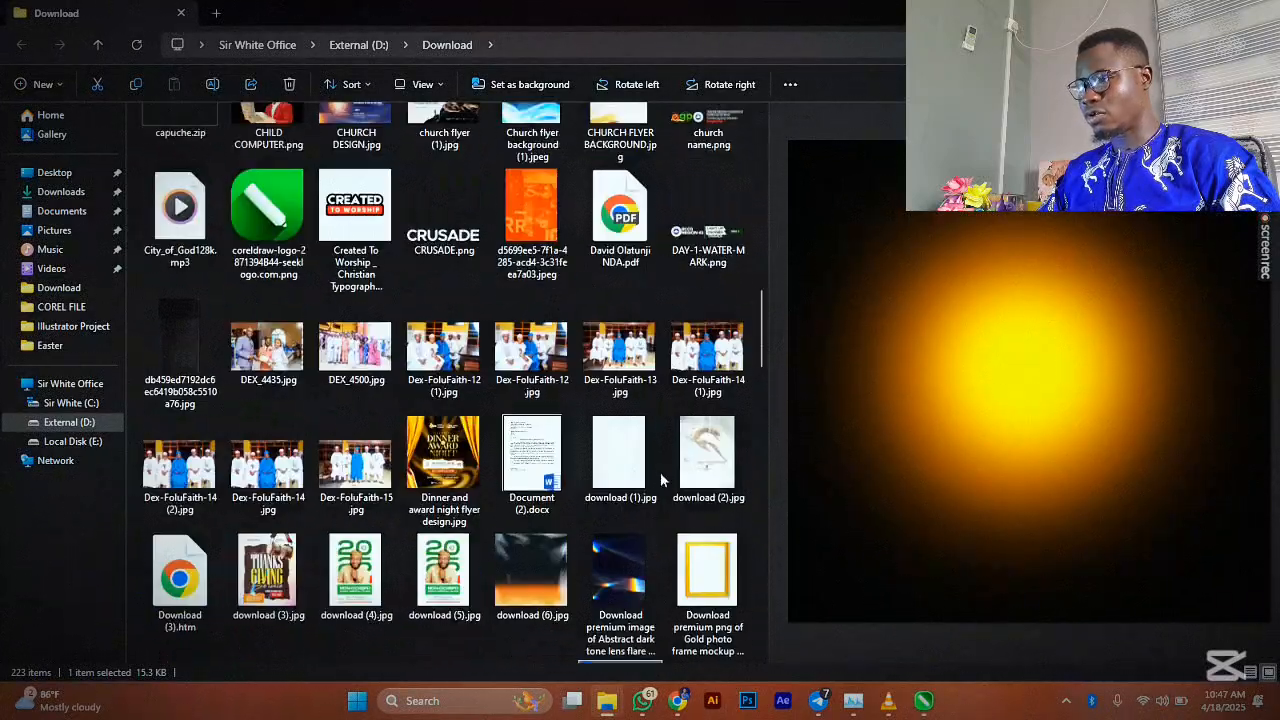
scroll(644, 540, "down", 3)
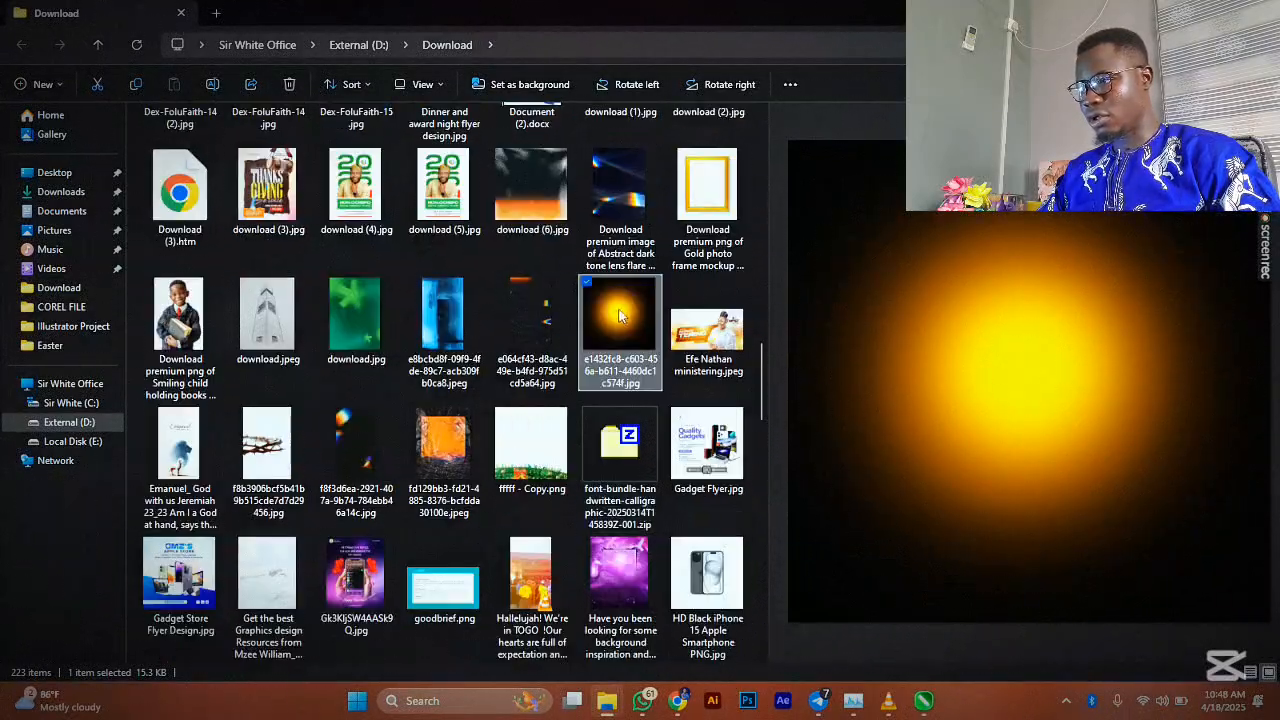
left_click_drag(625, 320, 375, 323)
Scale the glow image to 3 × 3 inches, shift it slightly upward, and reduce it to 2 × 2 inches over the heading's beginning
scroll(478, 338, "down", 2)
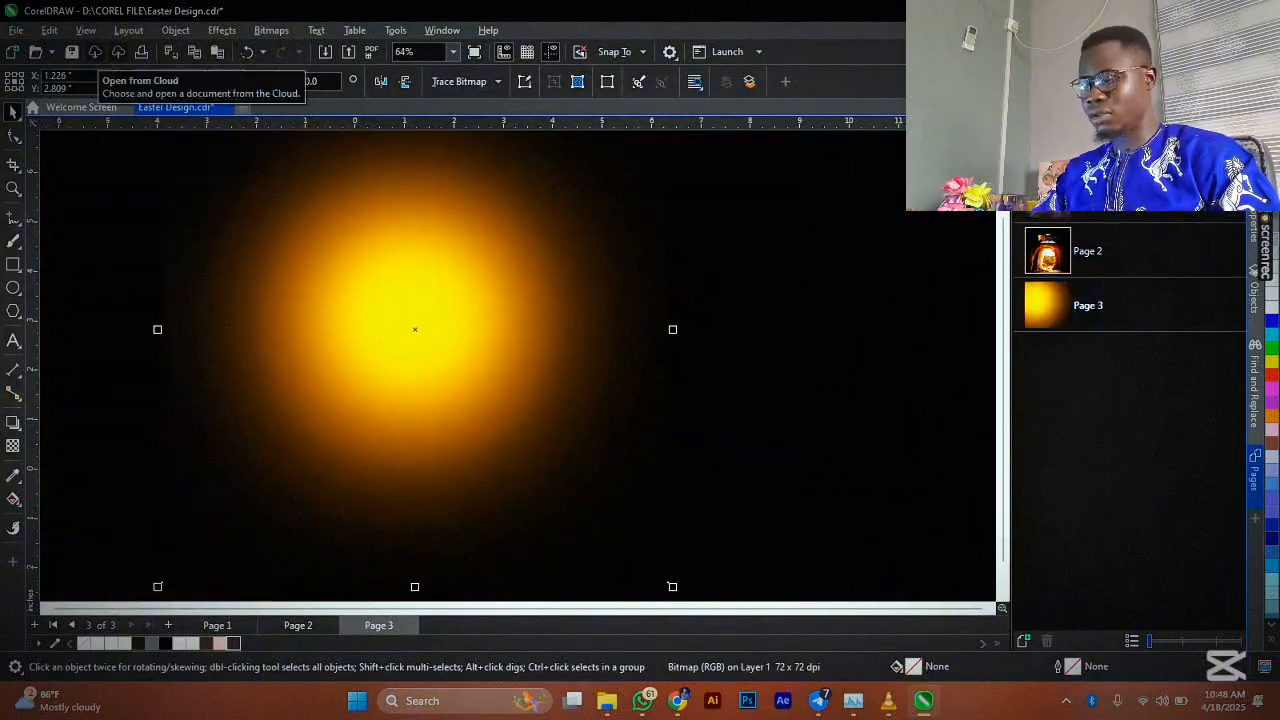
key("Return")
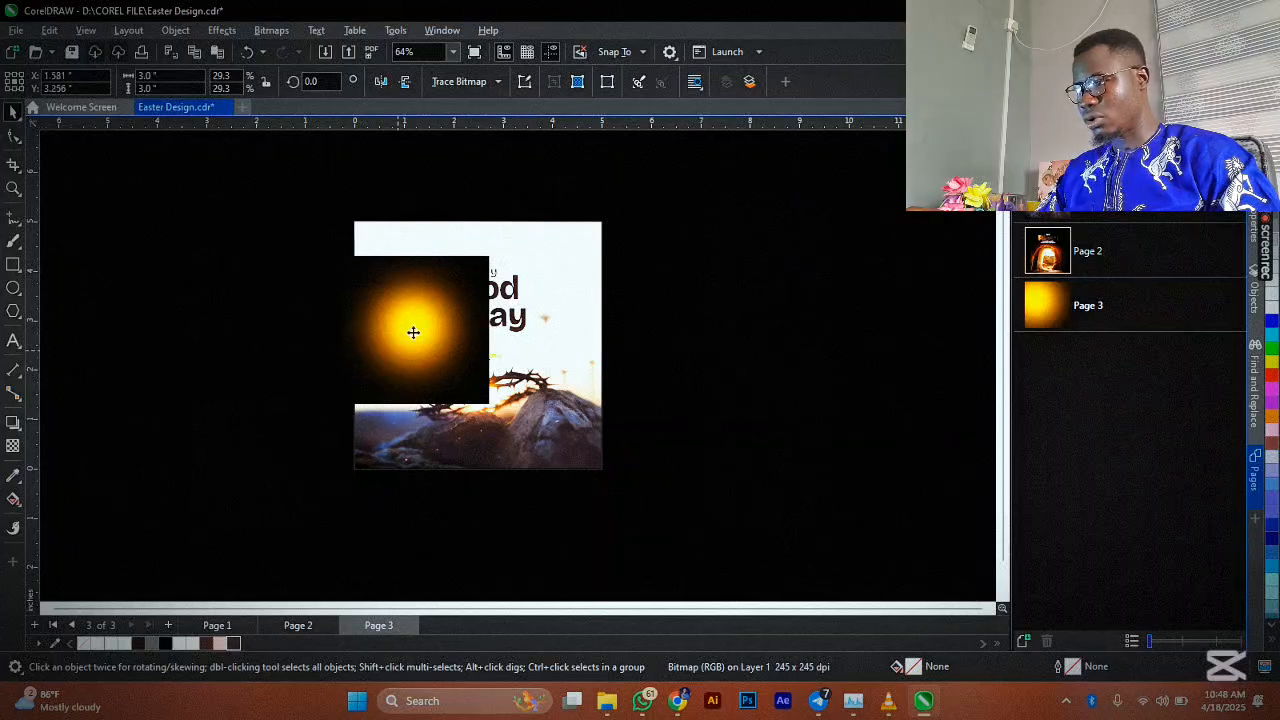
left_click_drag(413, 332, 423, 308)
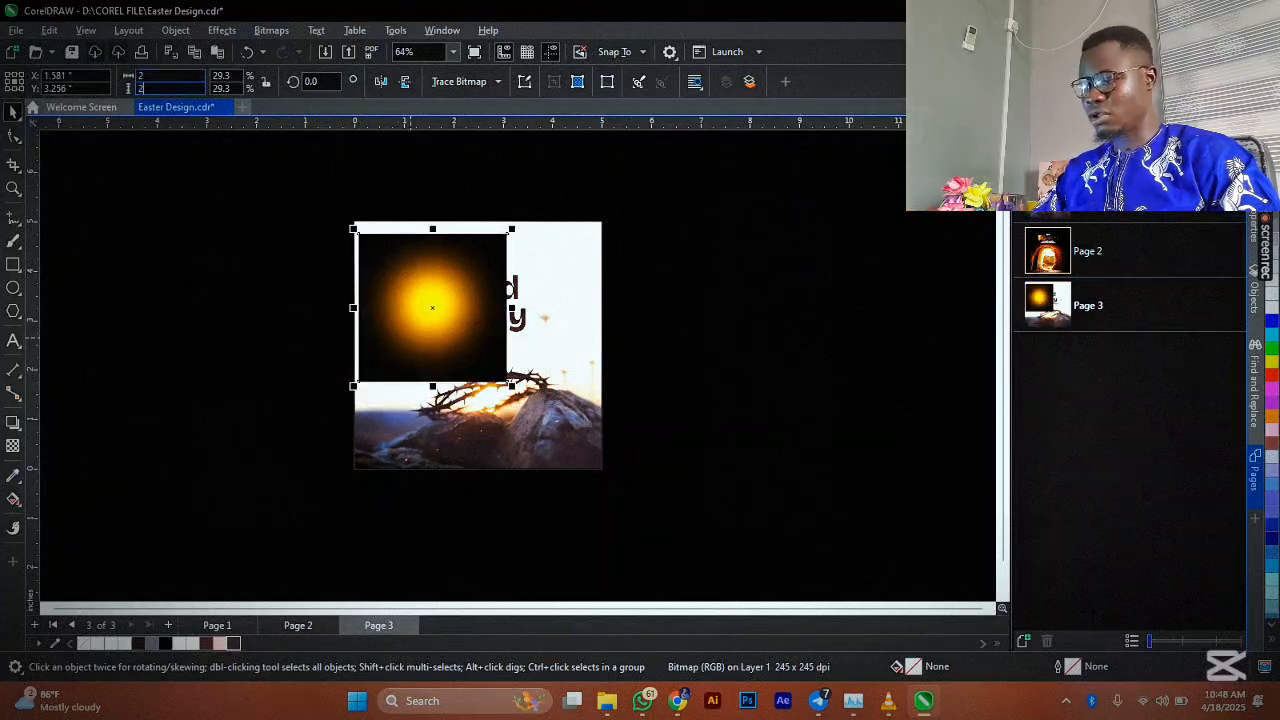
key("Return")
scroll(357, 214, "up", 1)
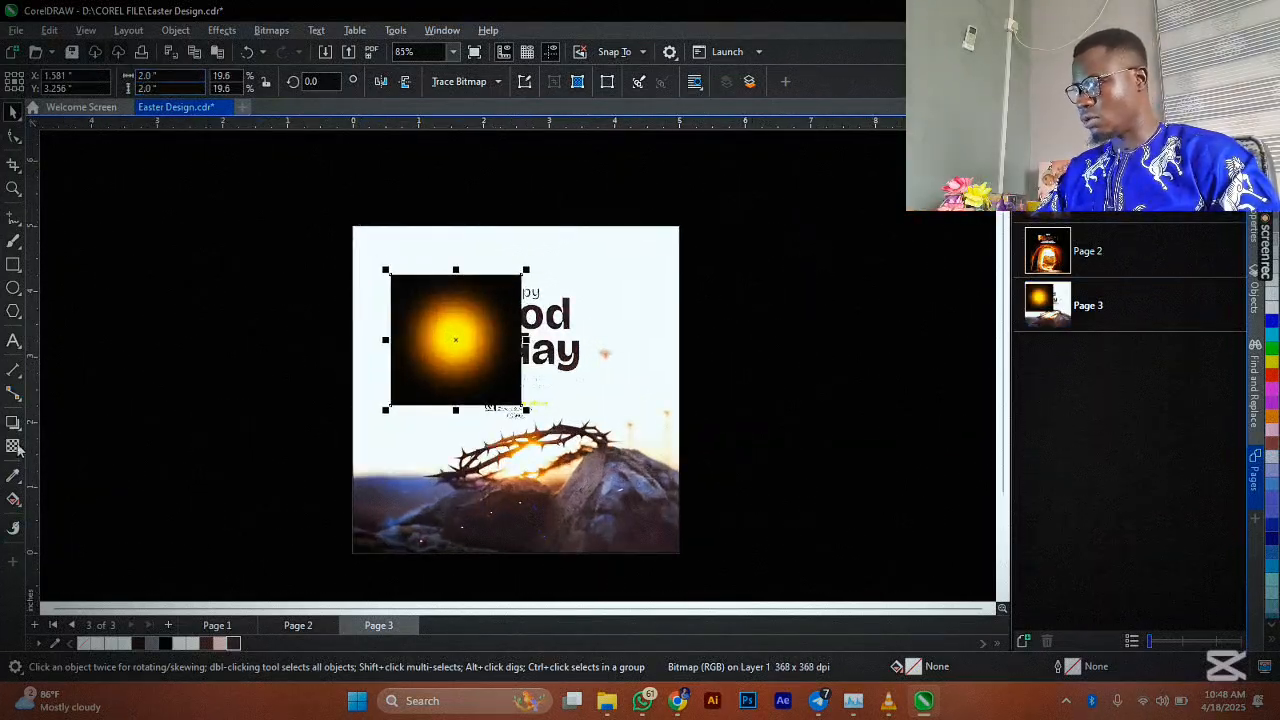
Apply the Screen merge mode to the glow image's transparency so it blends into the heading
left_click(13, 446)
left_click(215, 81)
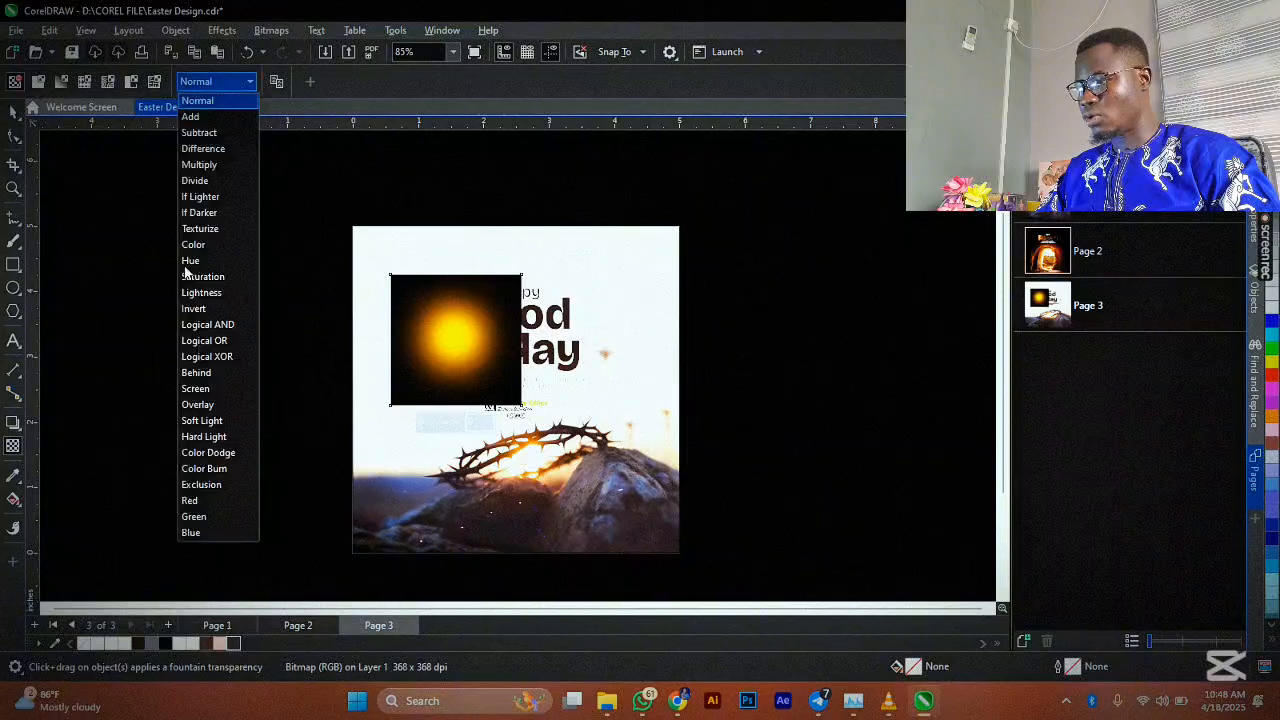
left_click(196, 388)
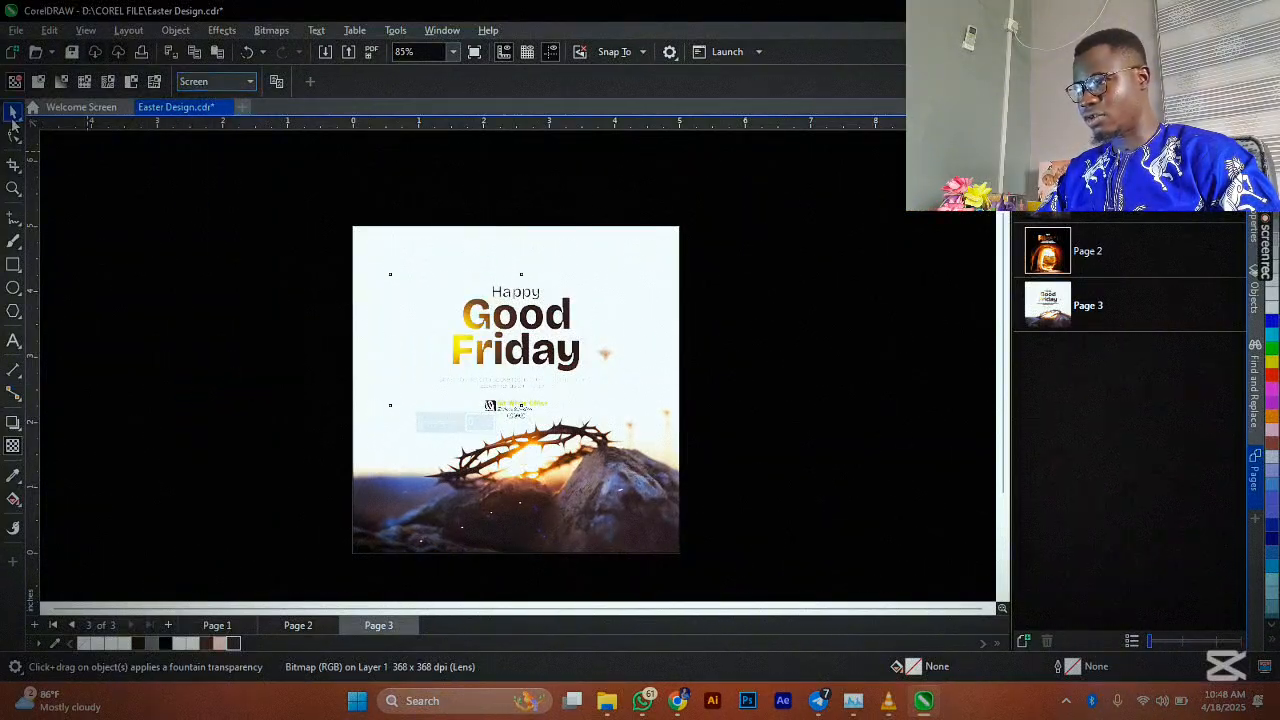
left_click(13, 112)
Duplicate the glow over the end of the word Friday and nudge the copy slightly downward
scroll(316, 344, "up", 3)
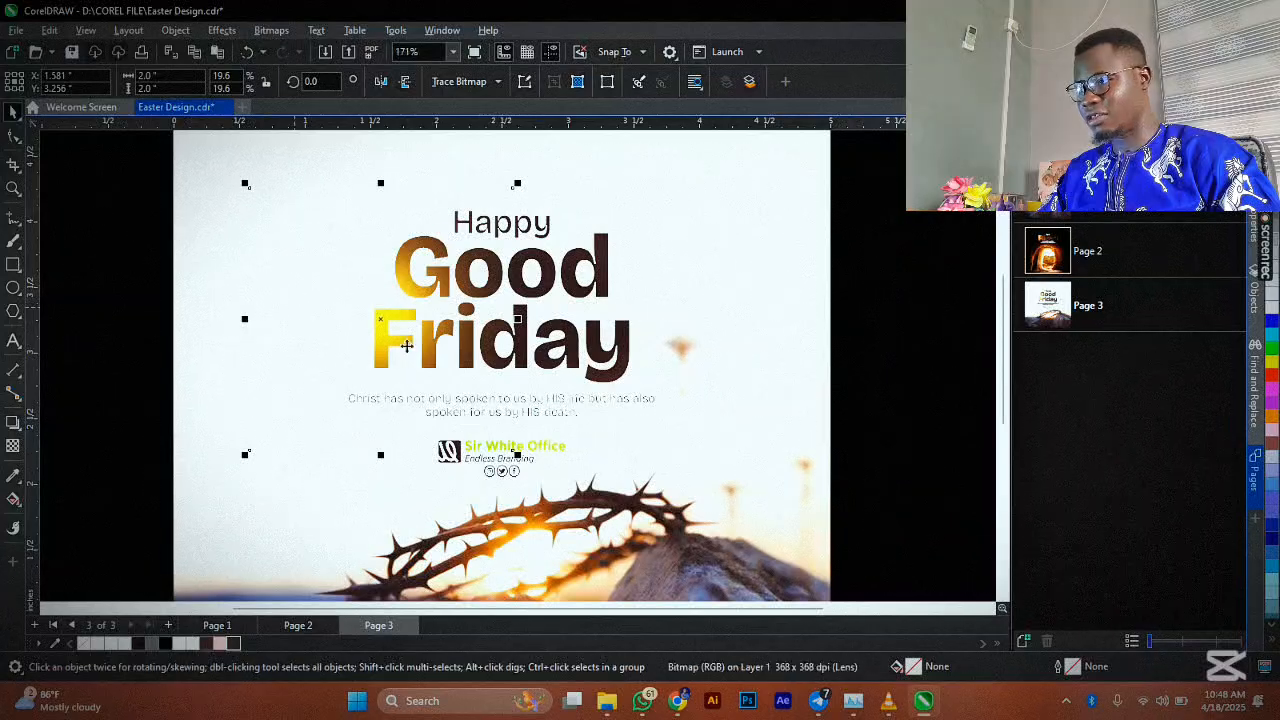
left_click_drag(415, 335, 644, 322)
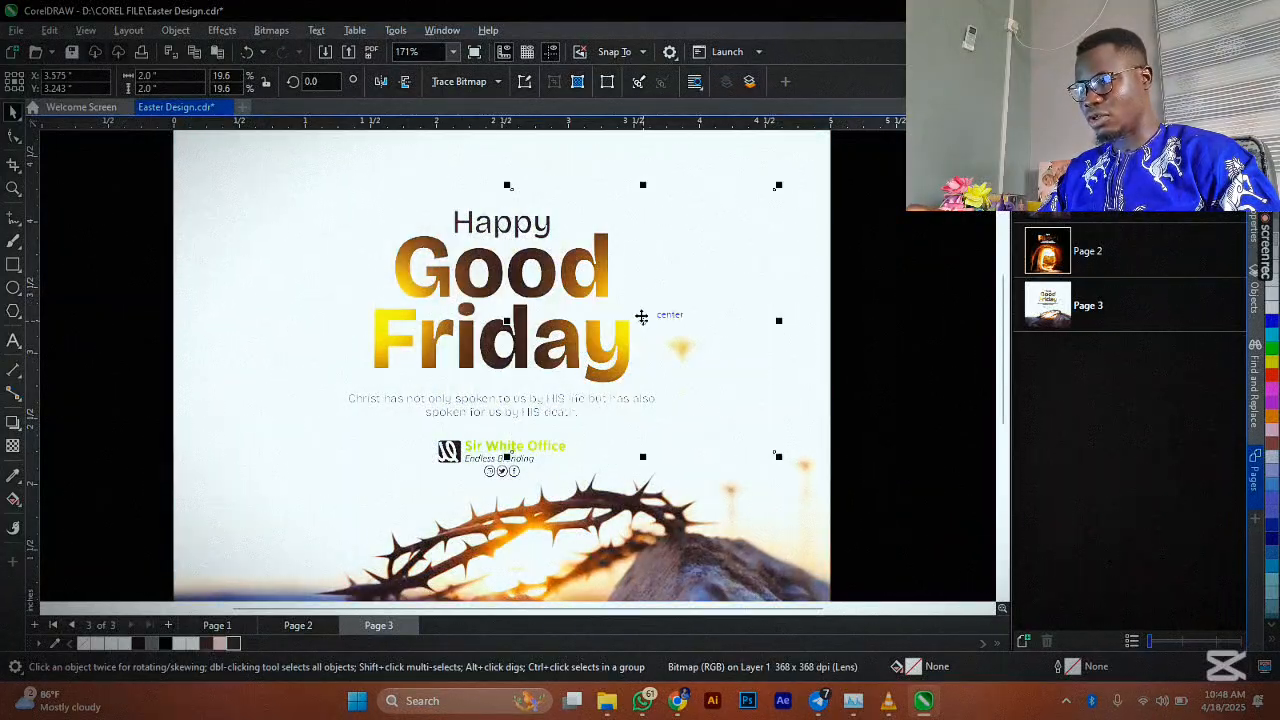
left_click_drag(640, 320, 644, 338)
Examine the golden glow on the heading up close and preview the whole flyer in full screen
scroll(643, 434, "up", 2)
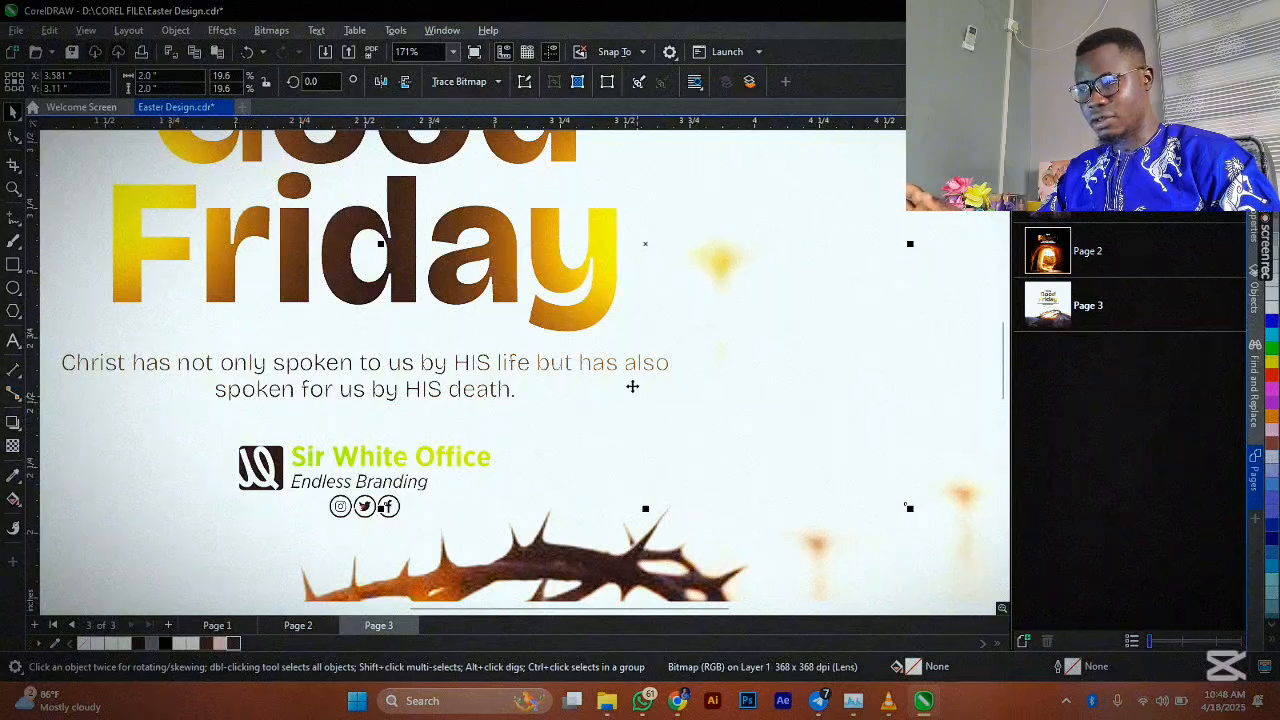
scroll(630, 385, "down", 2)
scroll(548, 323, "down", 2)
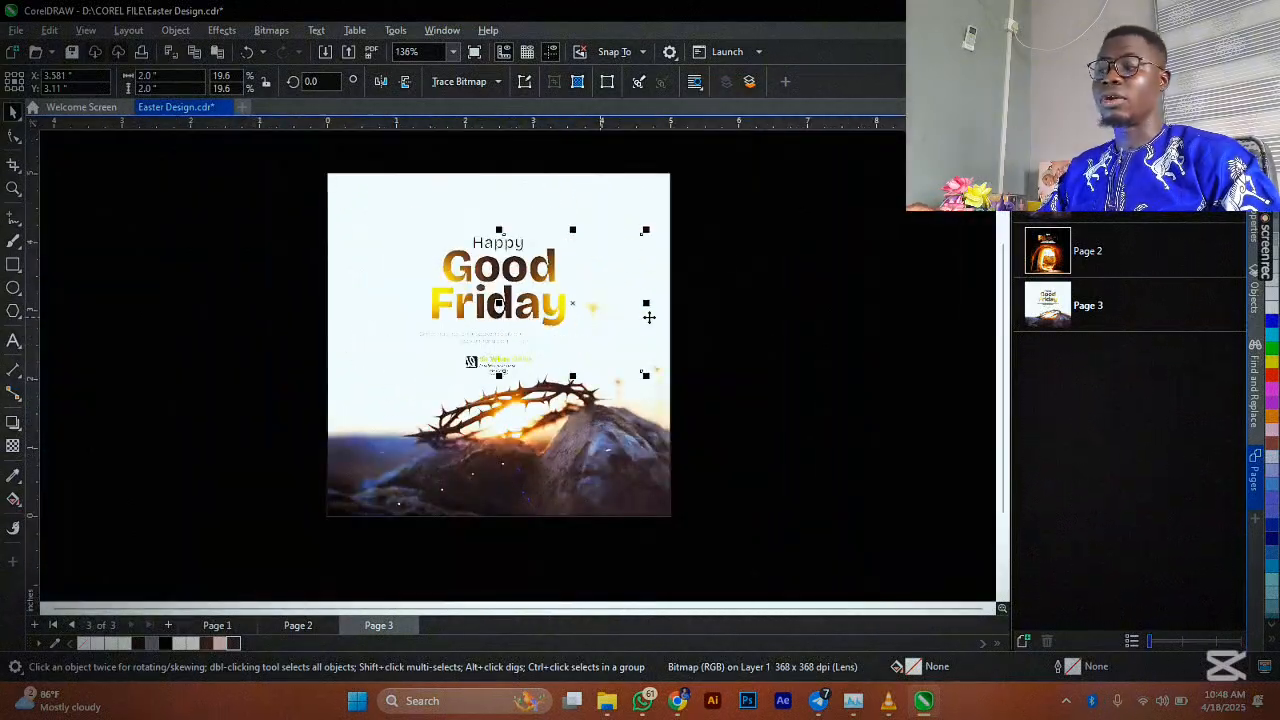
left_click(716, 237)
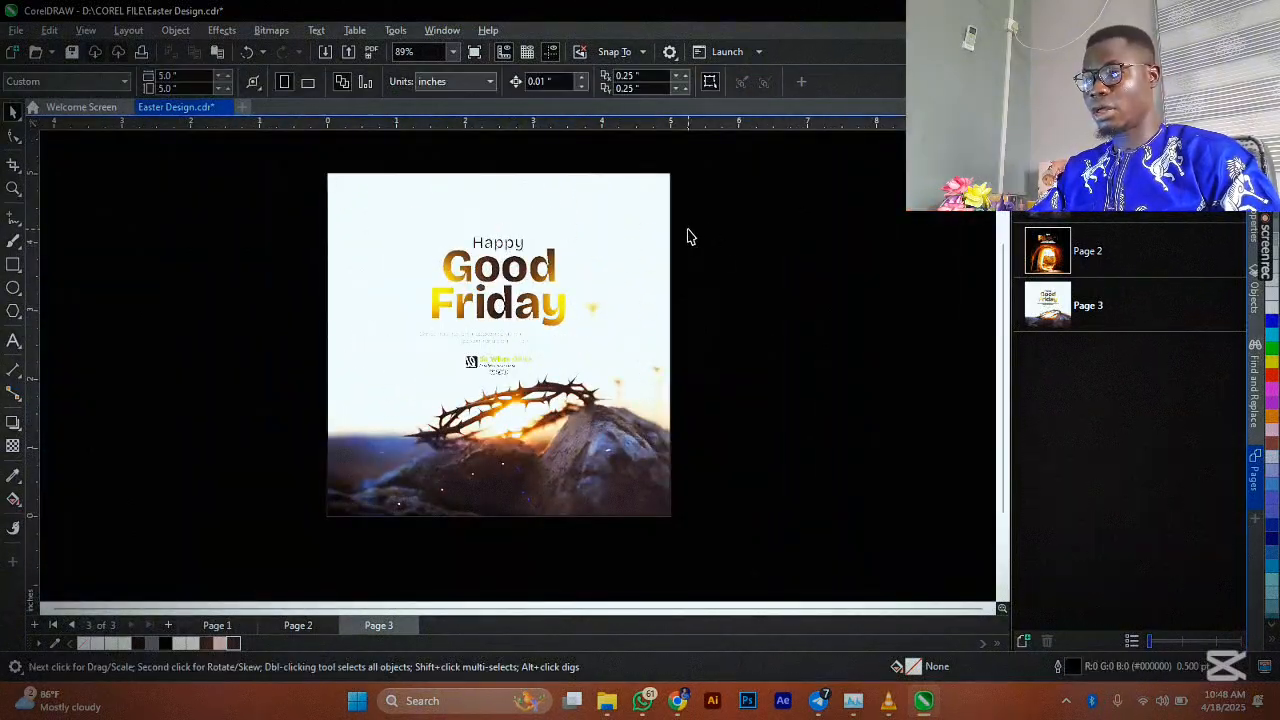
scroll(687, 237, "up", 1)
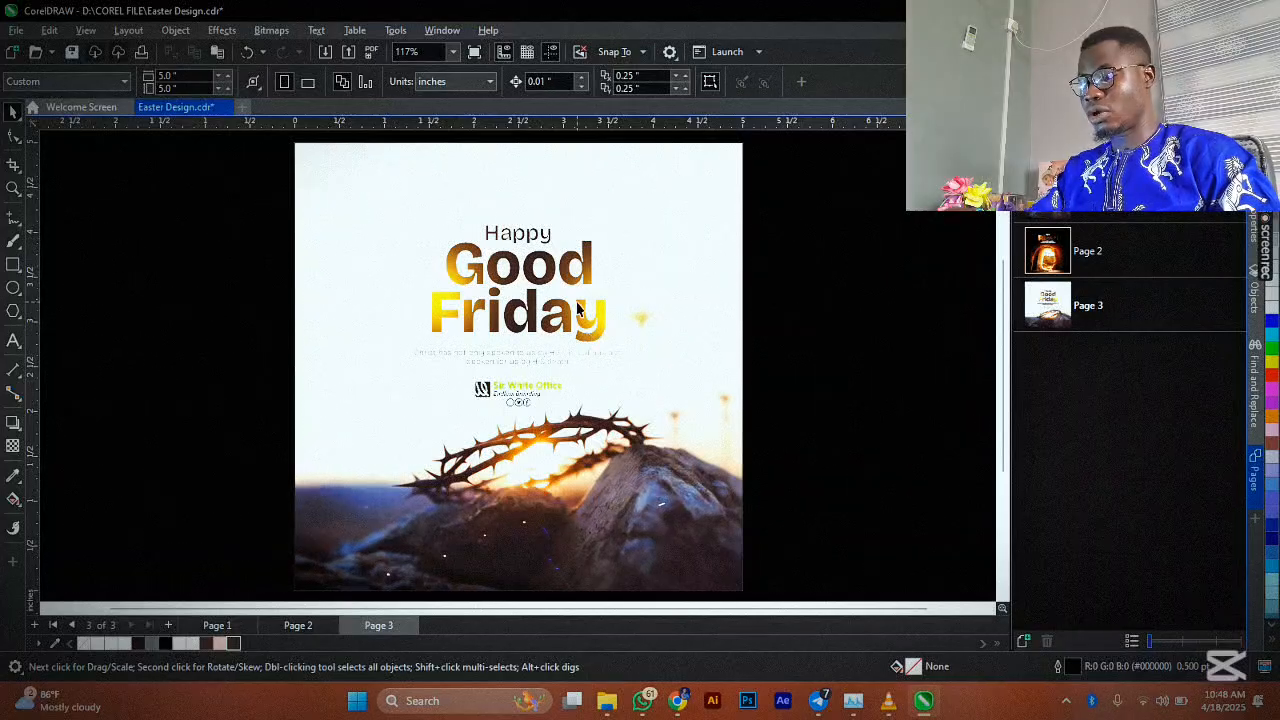
key("F9")
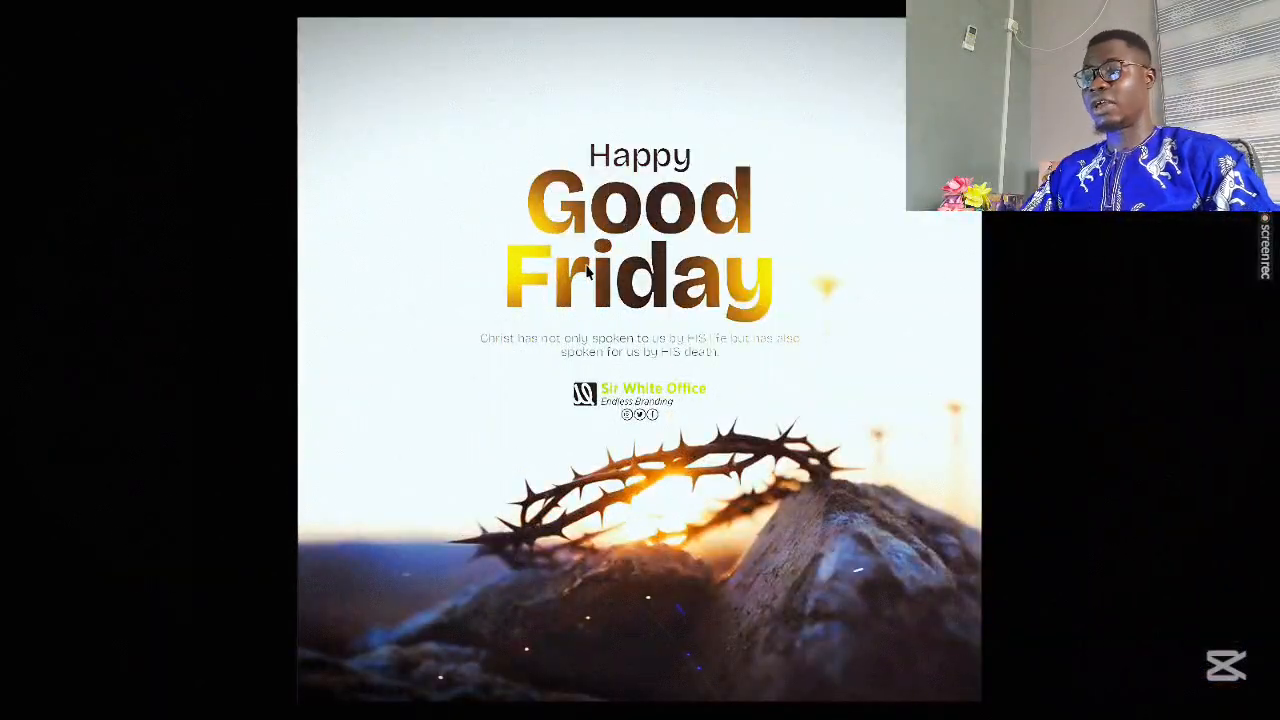